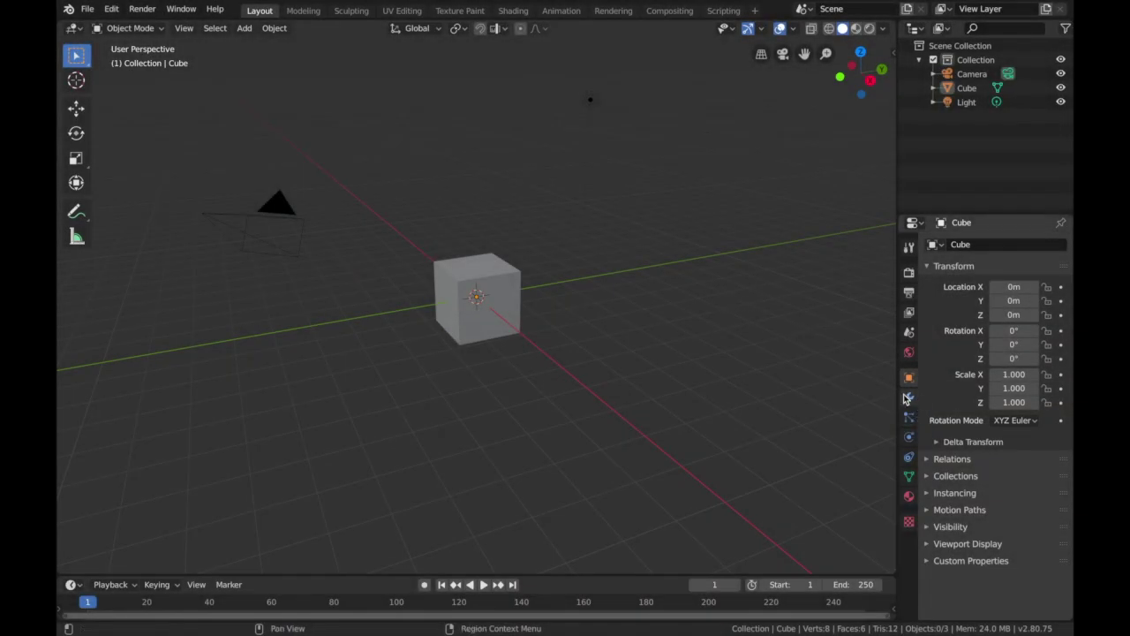
Add a Wireframe modifier to the default cube.
{"action": "left_click", "coordinate": [909, 398]}
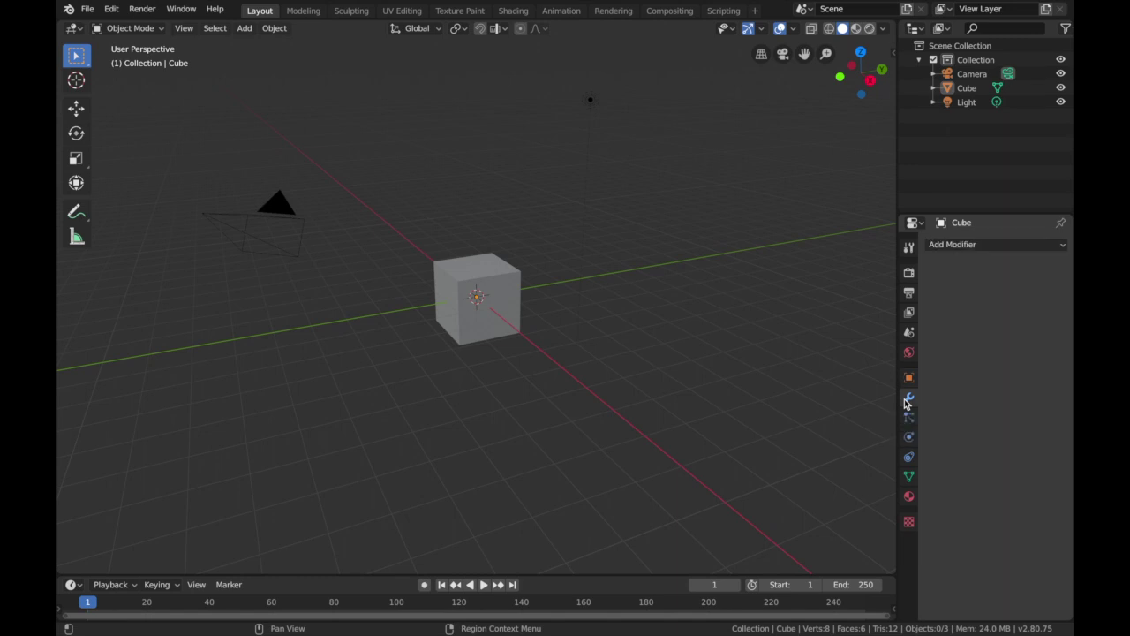
{"action": "left_click", "coordinate": [965, 246]}
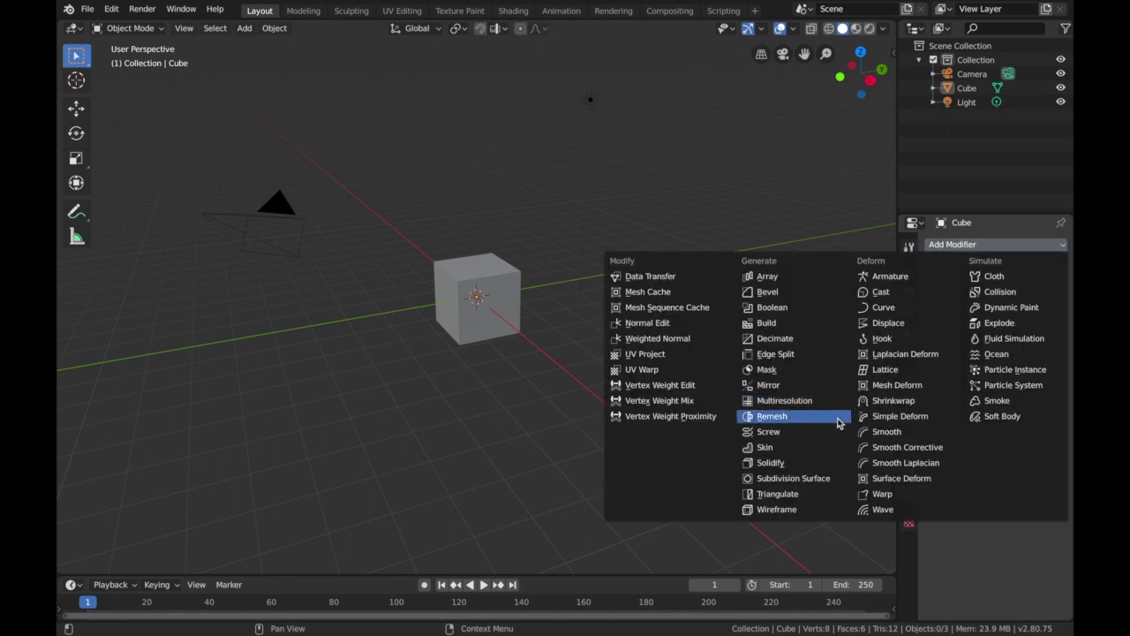
{"action": "left_click", "coordinate": [779, 508]}
{"action": "scroll", "coordinate": [548, 359], "scroll_direction": "up", "scroll_amount": 5}
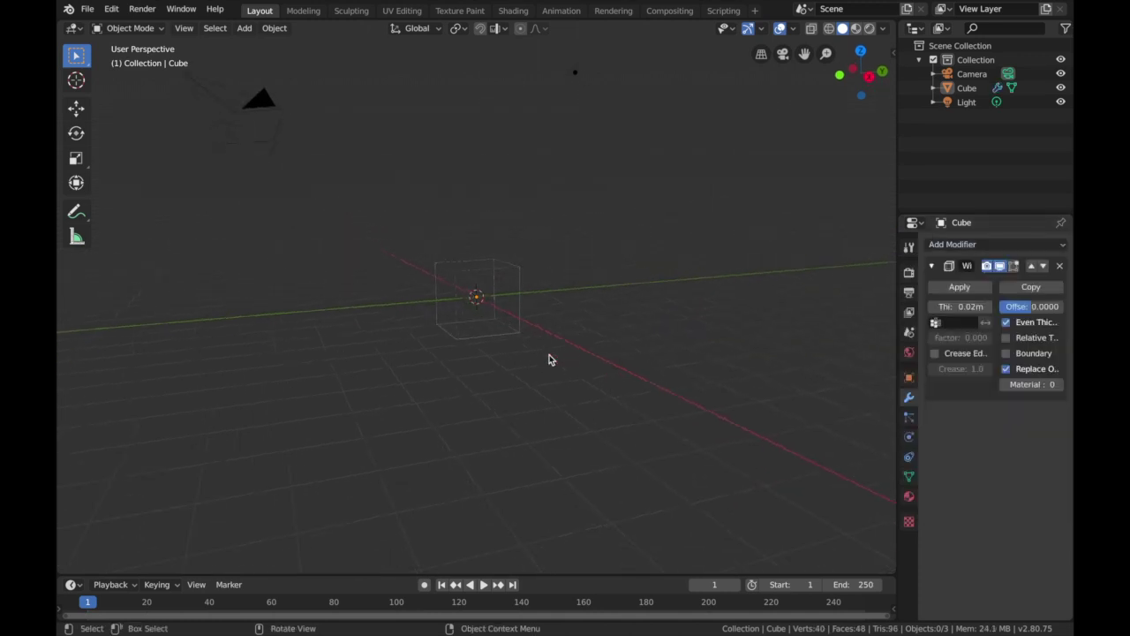
{"action": "scroll", "coordinate": [549, 360], "scroll_direction": "up", "scroll_amount": 3}
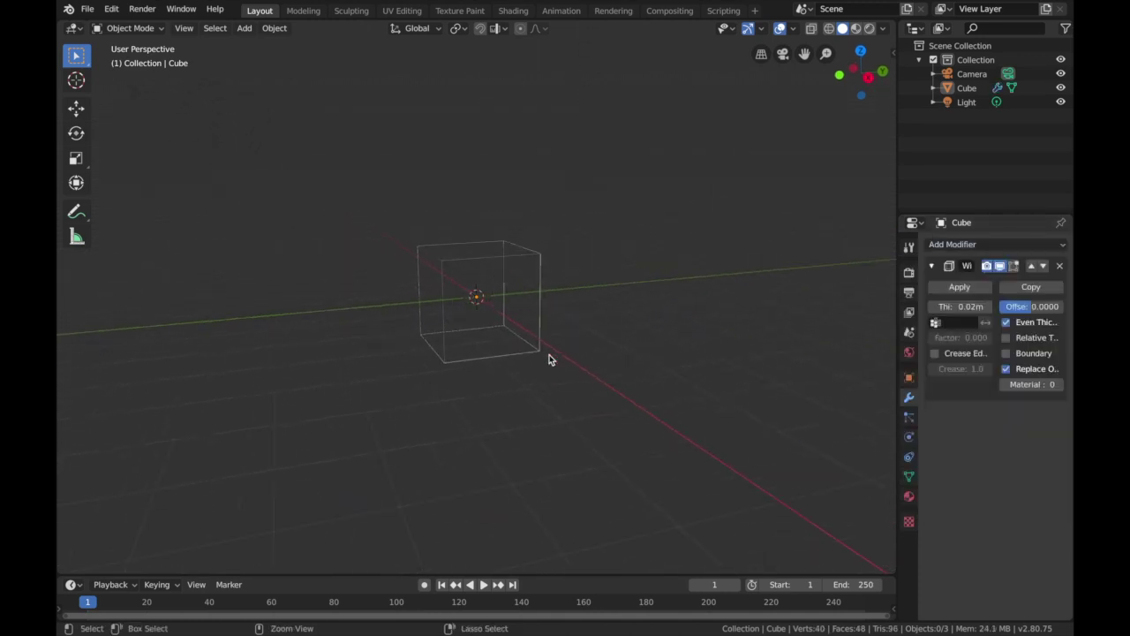
Set the cube's Wireframe modifier thickness to 0.05 m.
{"action": "left_click_drag", "start_coordinate": [950, 306], "coordinate": [985, 307]}
{"action": "left_click", "coordinate": [975, 307]}
{"action": "key", "text": "BackSpace"}
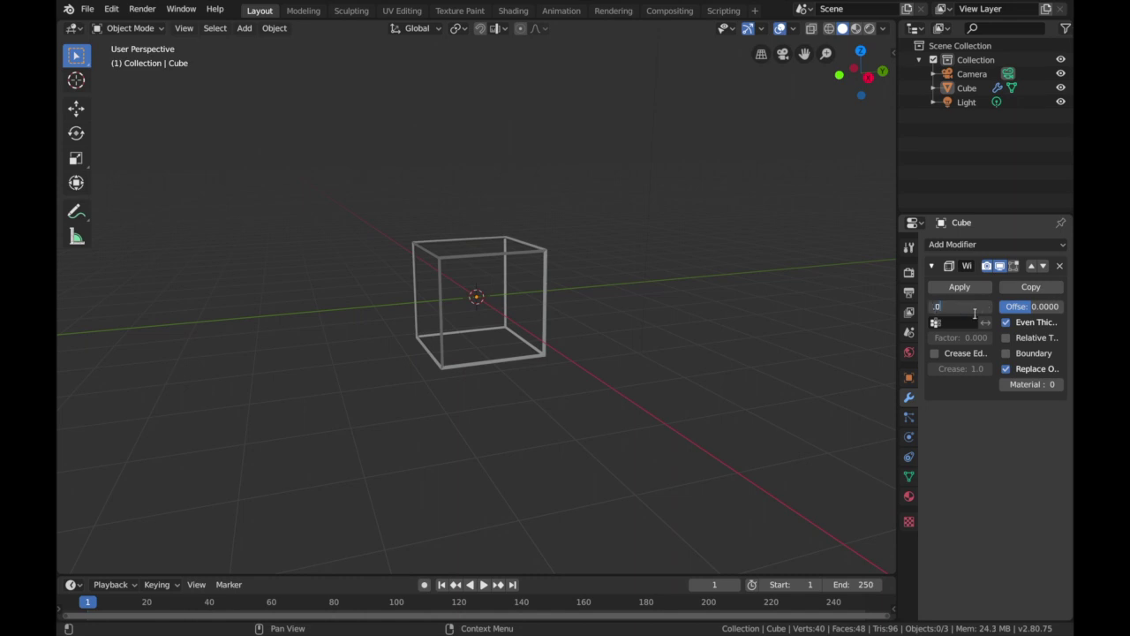
{"action": "type", "text": ".05"}
{"action": "key", "text": "Return"}
{"action": "middle_click_drag", "start_coordinate": [663, 314], "coordinate": [663, 313]}
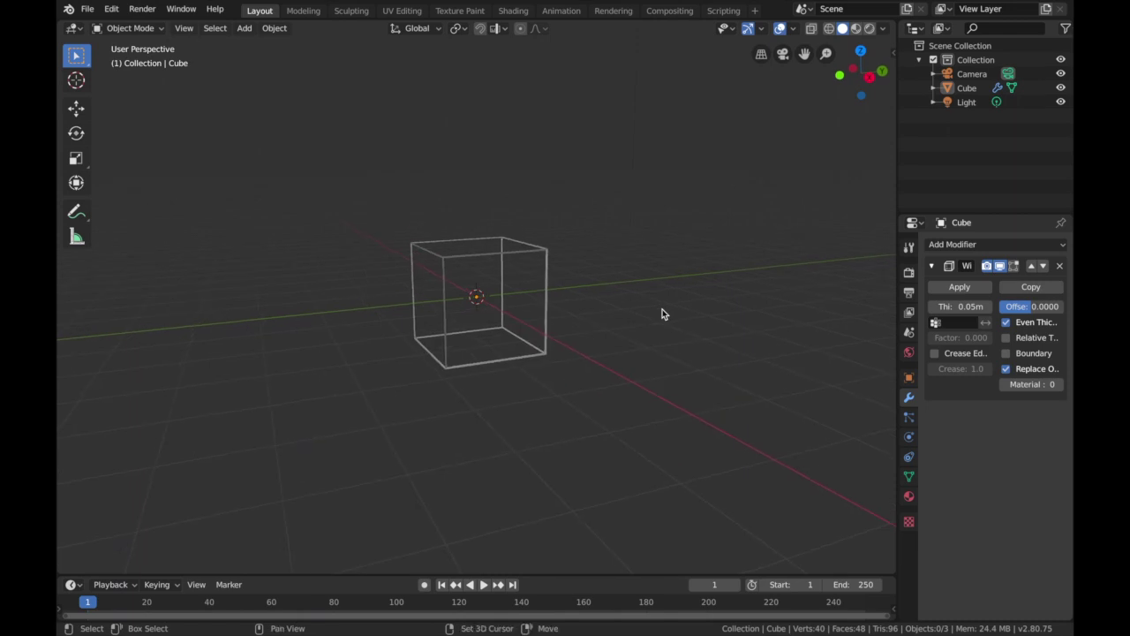
Add a UV sphere at the cube's centre and give it a level 1 Subdivision Surface modifier.
{"action": "key", "text": "shift+a"}
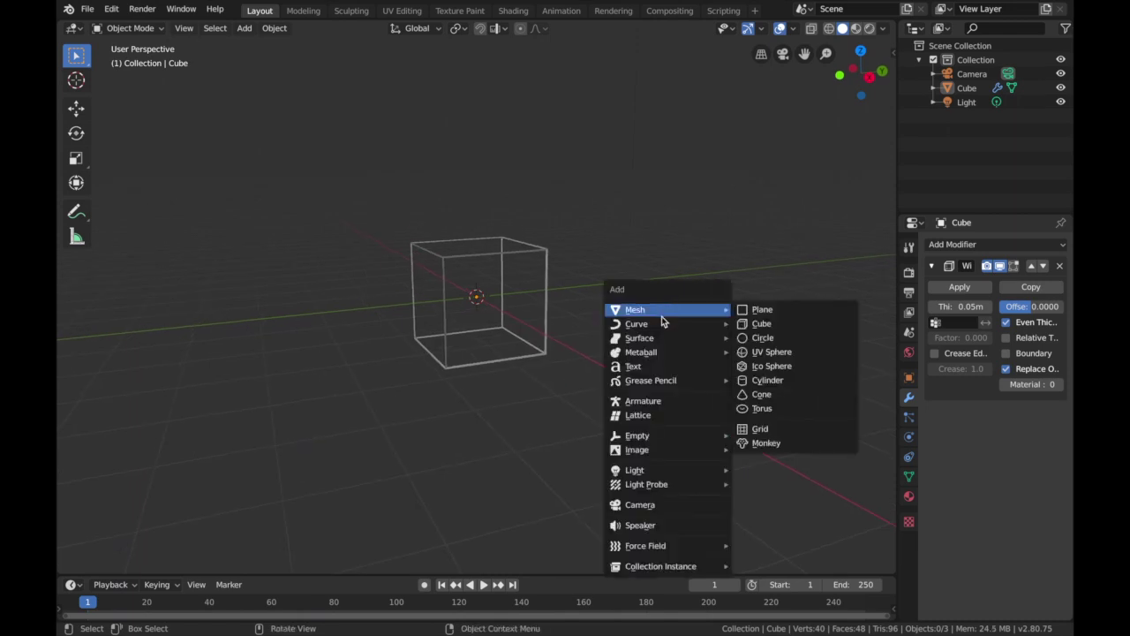
{"action": "left_click", "coordinate": [814, 352]}
{"action": "key", "text": "ctrl+1"}
{"action": "middle_click_drag", "start_coordinate": [816, 354], "coordinate": [391, 308]}
{"action": "key", "text": "KP_8"}
{"action": "key", "text": "KP_2"}
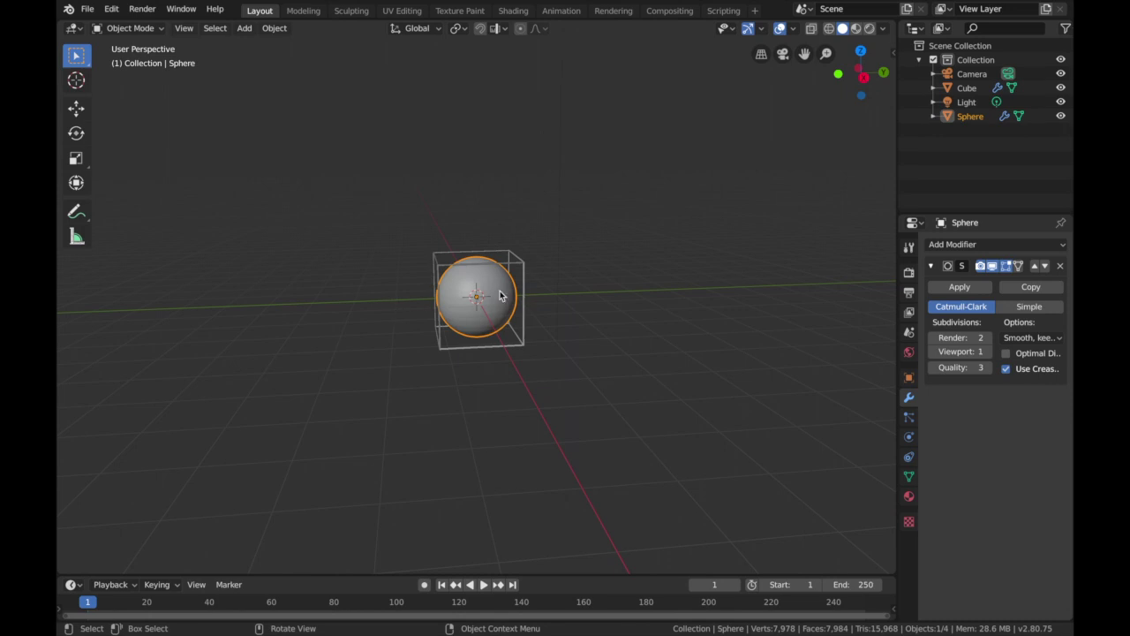
Scale the sphere uniformly down to about 0.21 so it sits as a small ball inside the wireframe cube.
{"action": "key", "text": "s"}
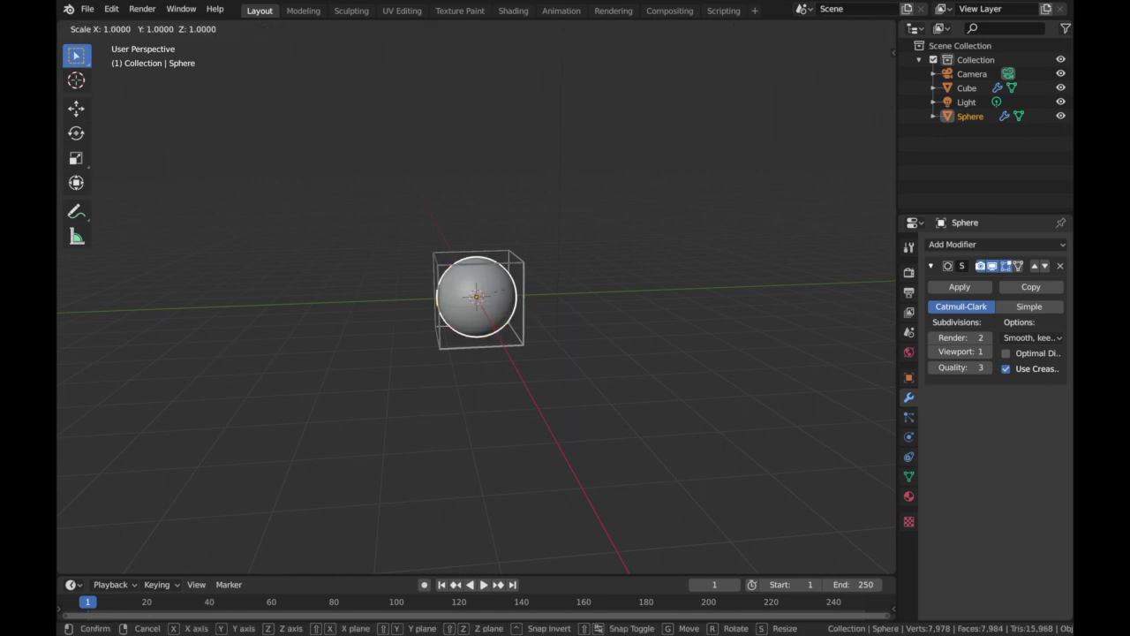
{"action": "mouse_move", "coordinate": [482, 294]}
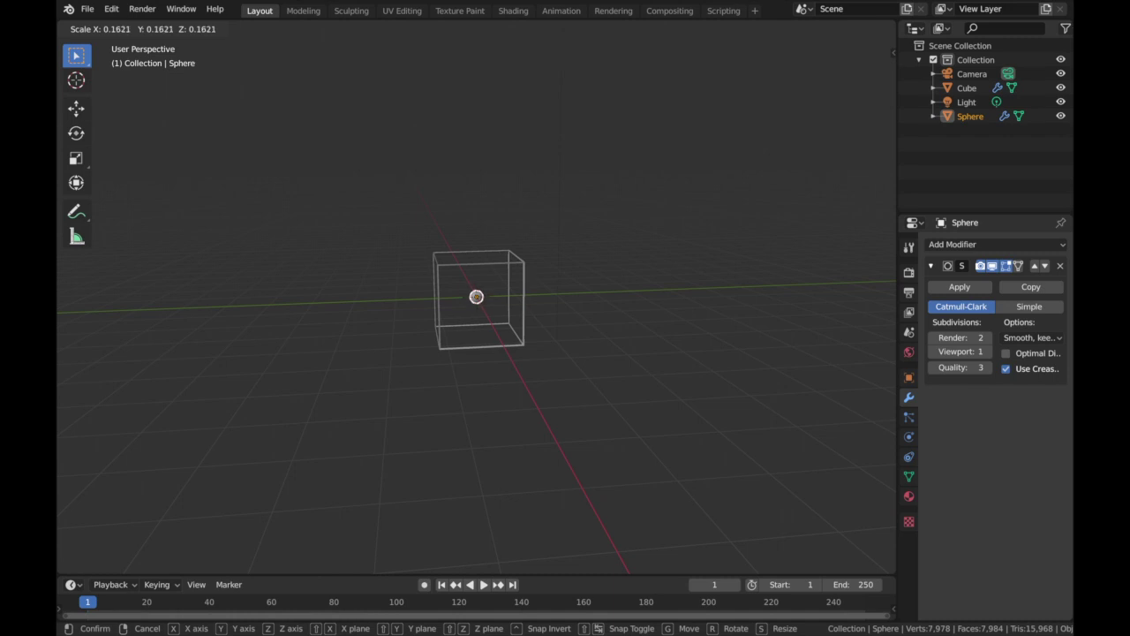
{"action": "left_click", "coordinate": [476, 297]}
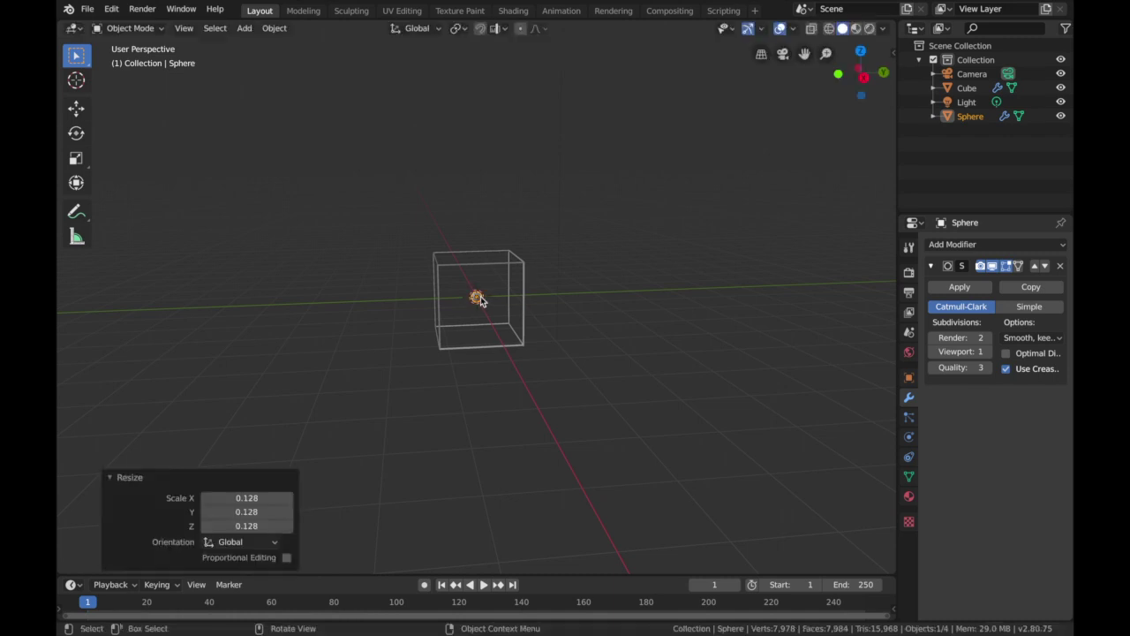
{"action": "scroll", "coordinate": [468, 278], "scroll_direction": "up", "scroll_amount": 5}
{"action": "scroll", "coordinate": [468, 278], "scroll_direction": "down", "scroll_amount": 1}
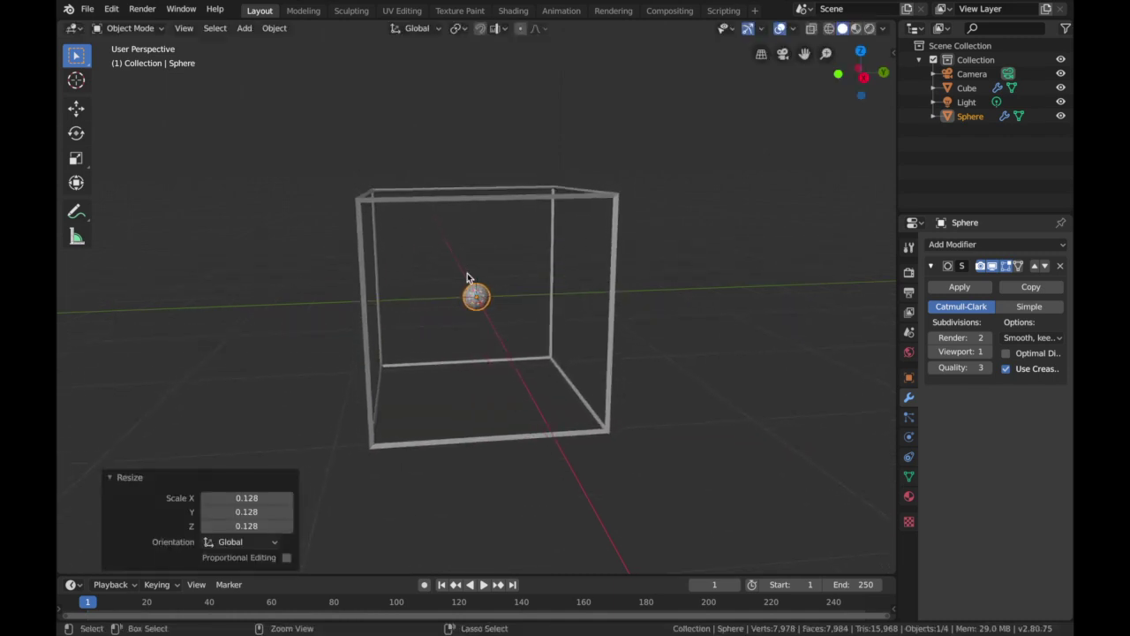
{"action": "key", "text": "s"}
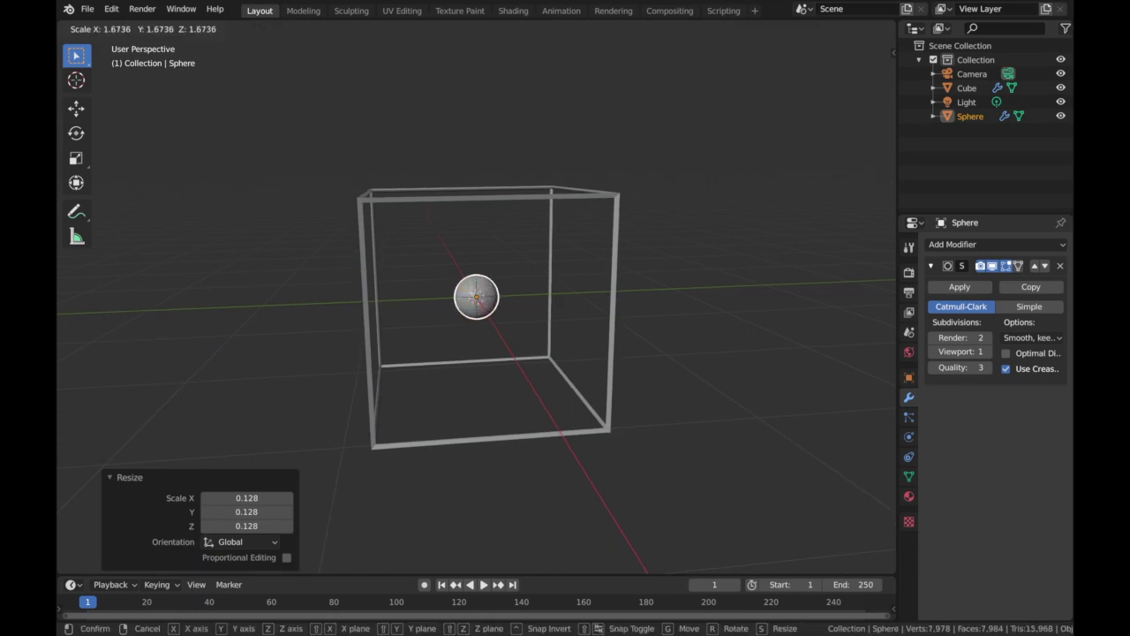
{"action": "left_click", "coordinate": [469, 255]}
{"action": "middle_click_drag", "start_coordinate": [469, 254], "coordinate": [470, 255]}
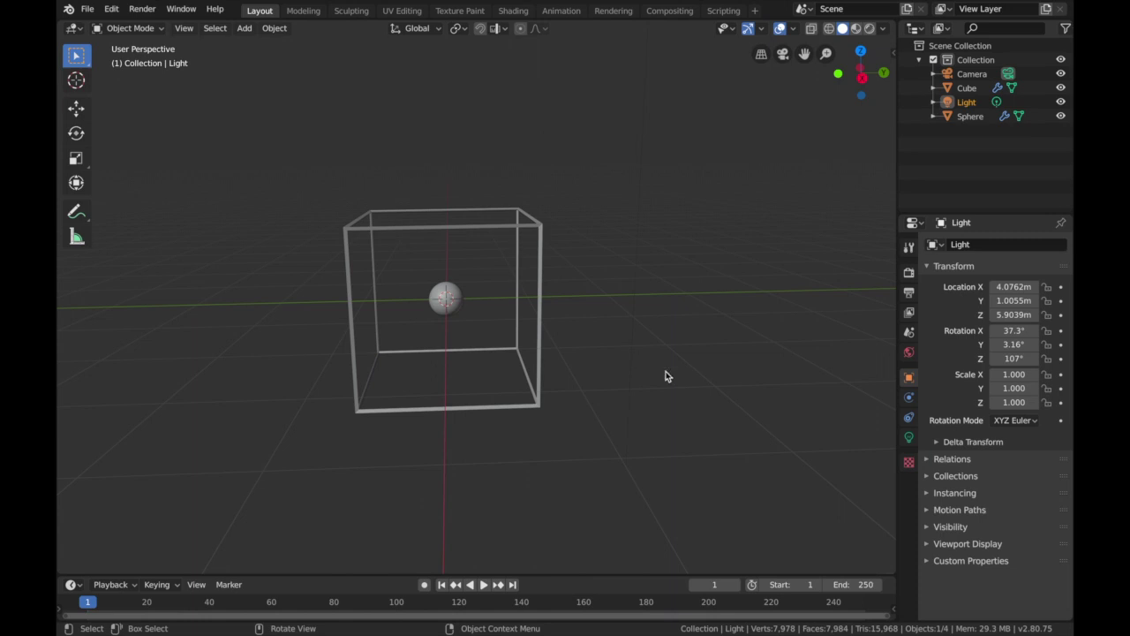
Select the wireframe cube and enlarge the timeline area to make room for keyframes.
{"action": "left_click", "coordinate": [601, 348]}
{"action": "left_click", "coordinate": [533, 226]}
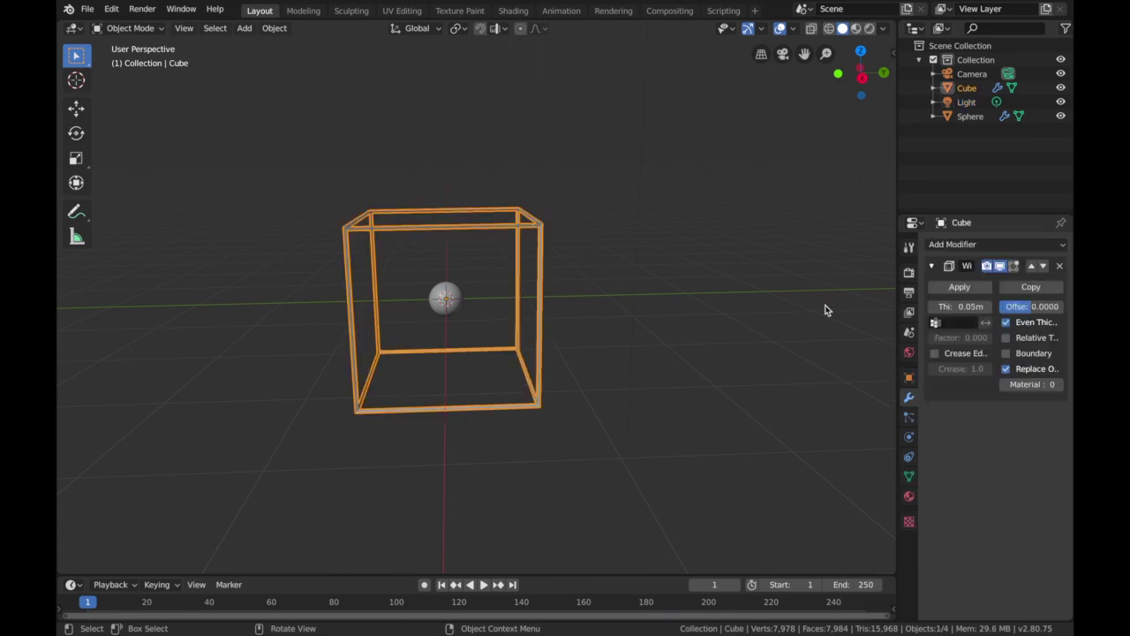
{"action": "left_click_drag", "start_coordinate": [527, 575], "coordinate": [512, 441]}
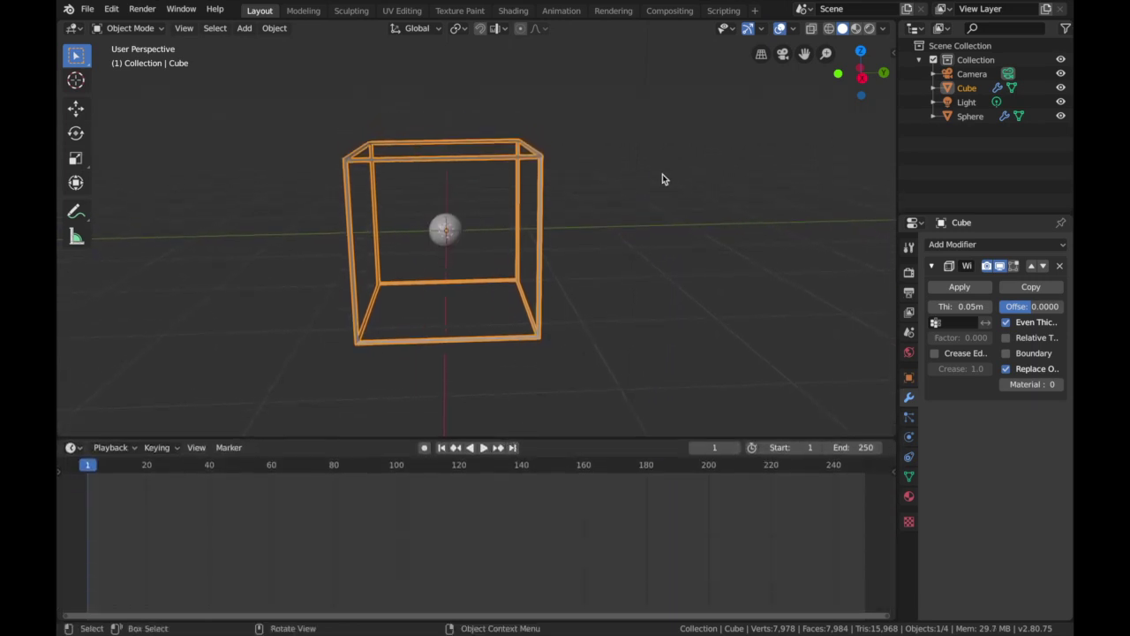
Check the output frame rate and set the animation's end frame to 120.
{"action": "left_click", "coordinate": [909, 293]}
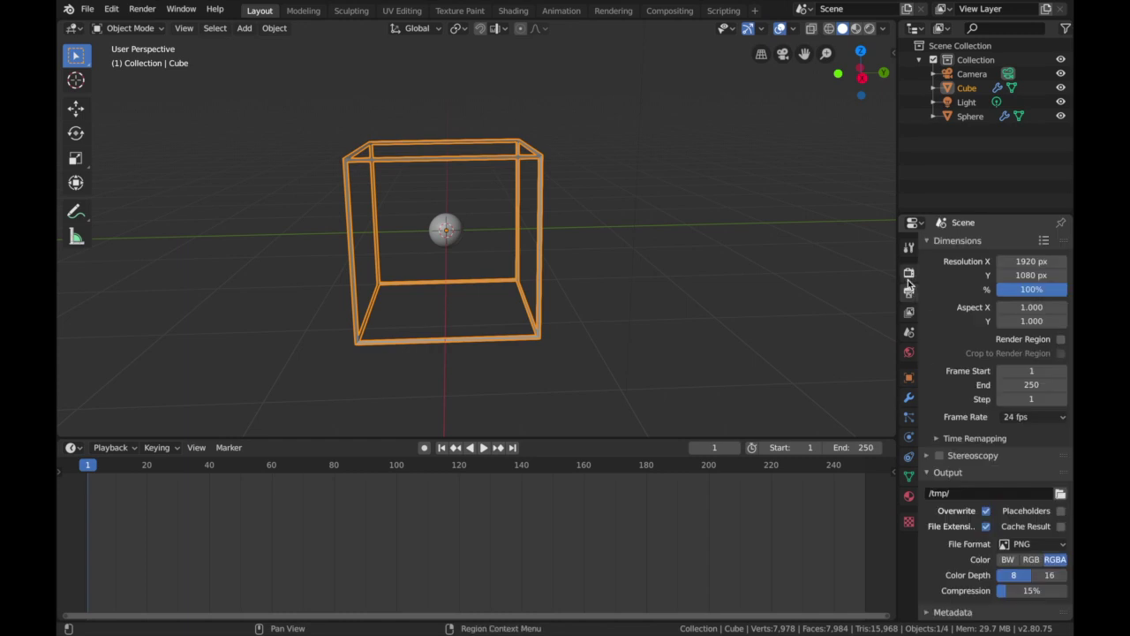
{"action": "left_click", "coordinate": [908, 273]}
{"action": "left_click", "coordinate": [910, 312]}
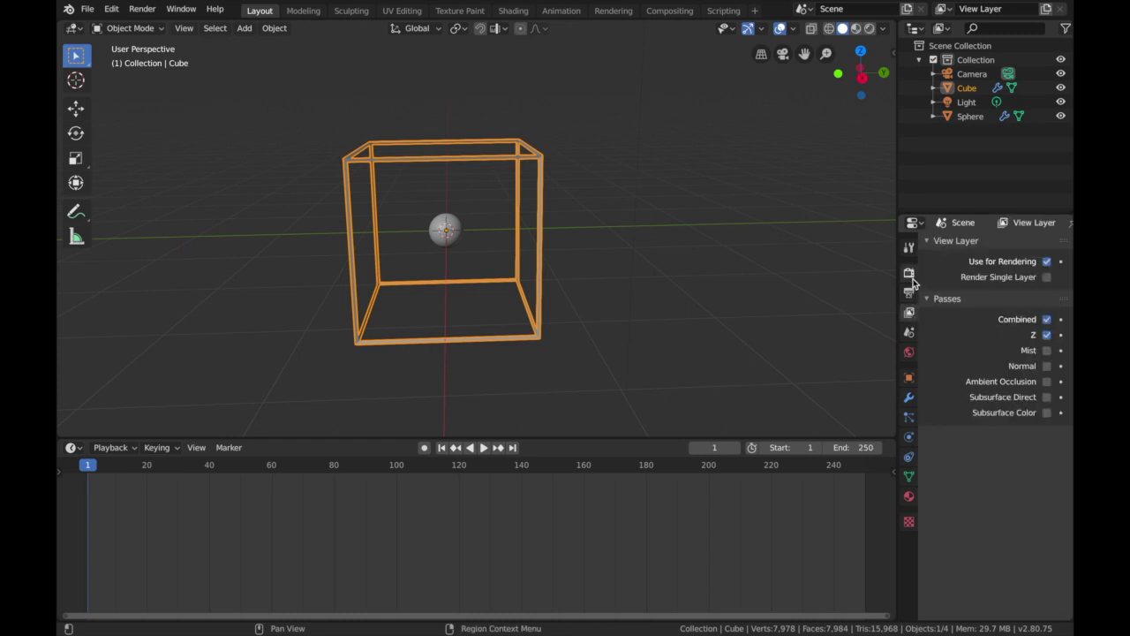
{"action": "left_click", "coordinate": [909, 292]}
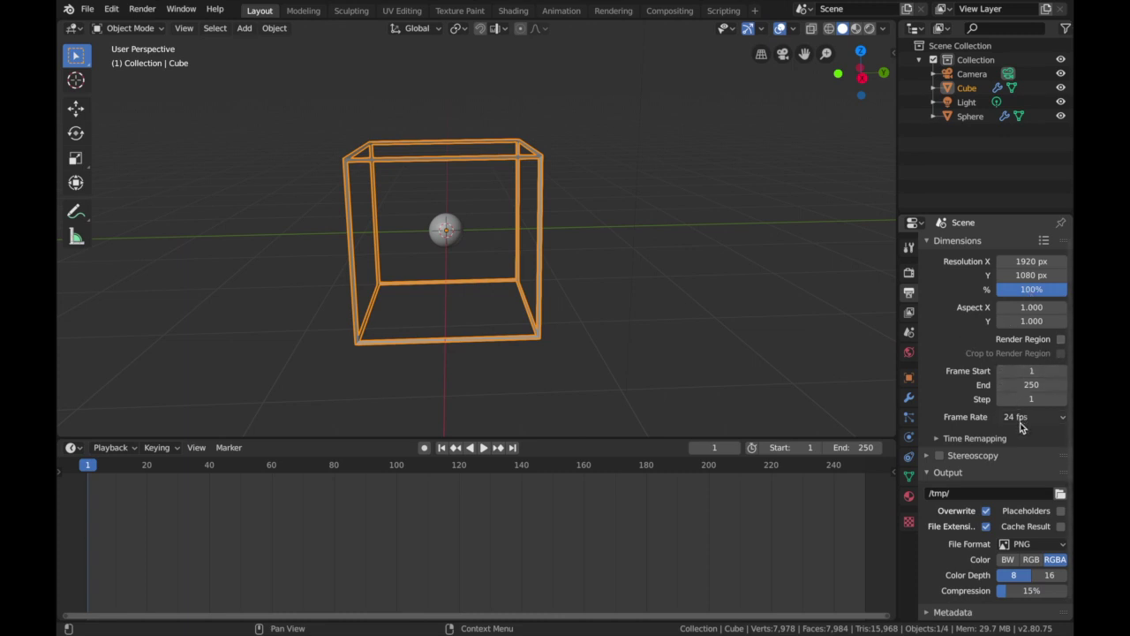
{"action": "left_click", "coordinate": [851, 448]}
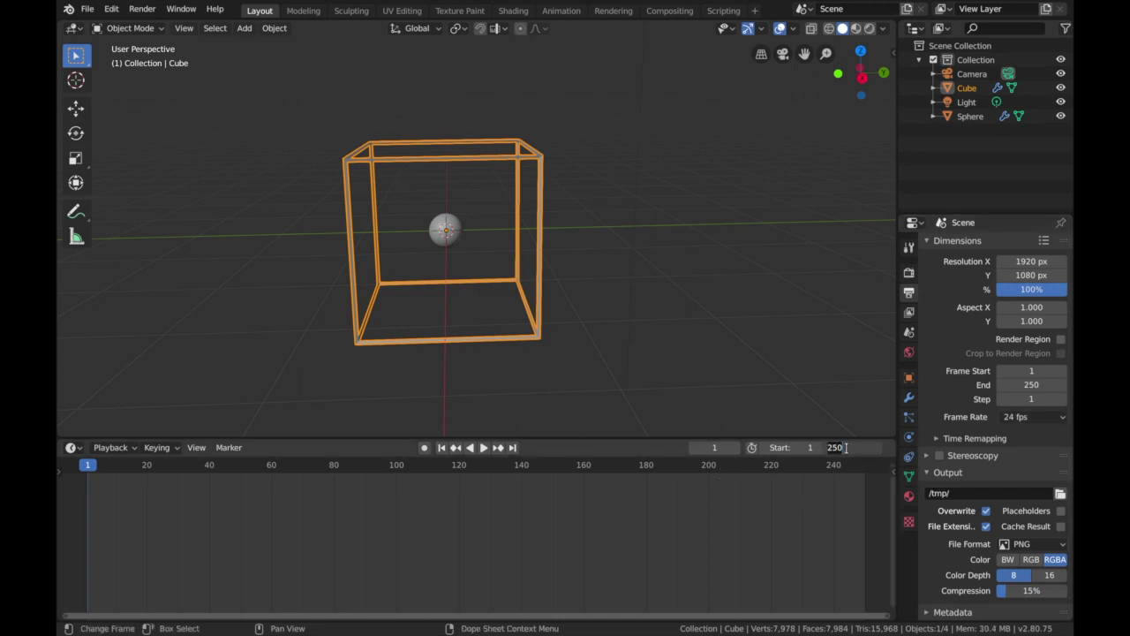
{"action": "type", "text": "12"}
{"action": "key", "text": "Return"}
Insert keyframes for the cube's X, Y and Z rotation at 0° on frame 1.
{"action": "left_click", "coordinate": [908, 374]}
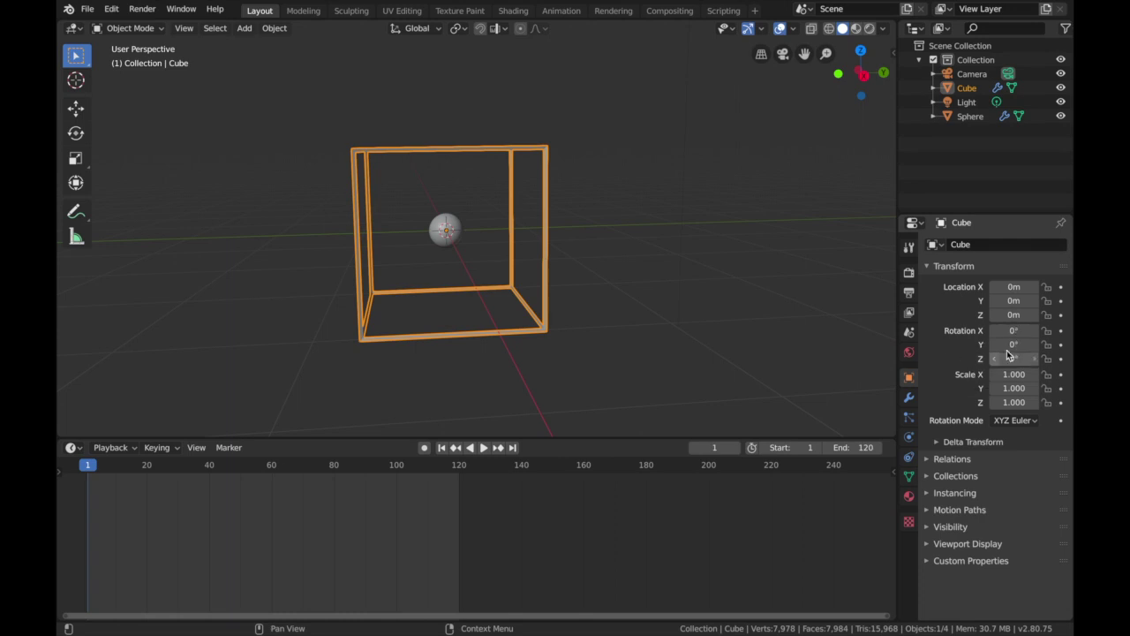
{"action": "left_click", "coordinate": [1061, 331]}
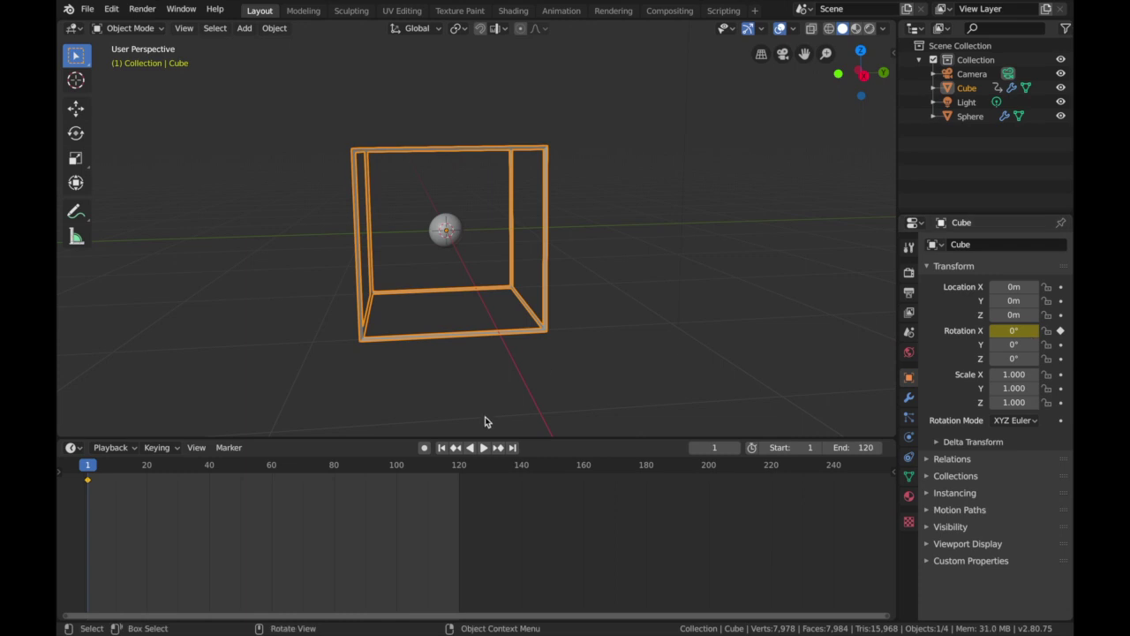
{"action": "left_click", "coordinate": [1061, 332]}
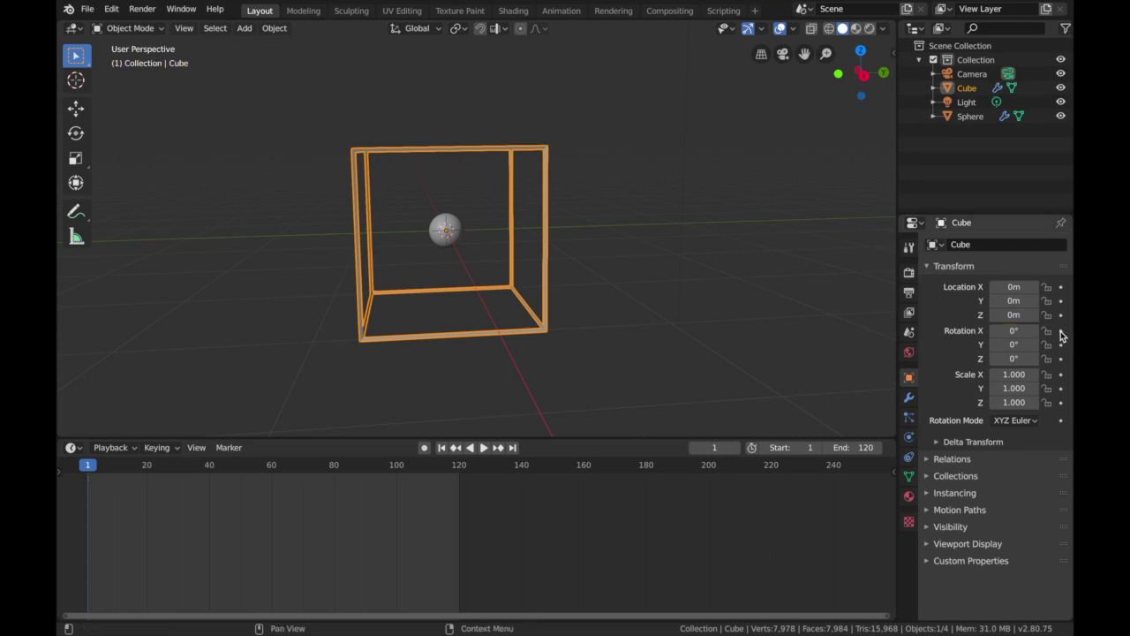
{"action": "left_click", "coordinate": [1062, 332]}
{"action": "left_click", "coordinate": [1061, 344]}
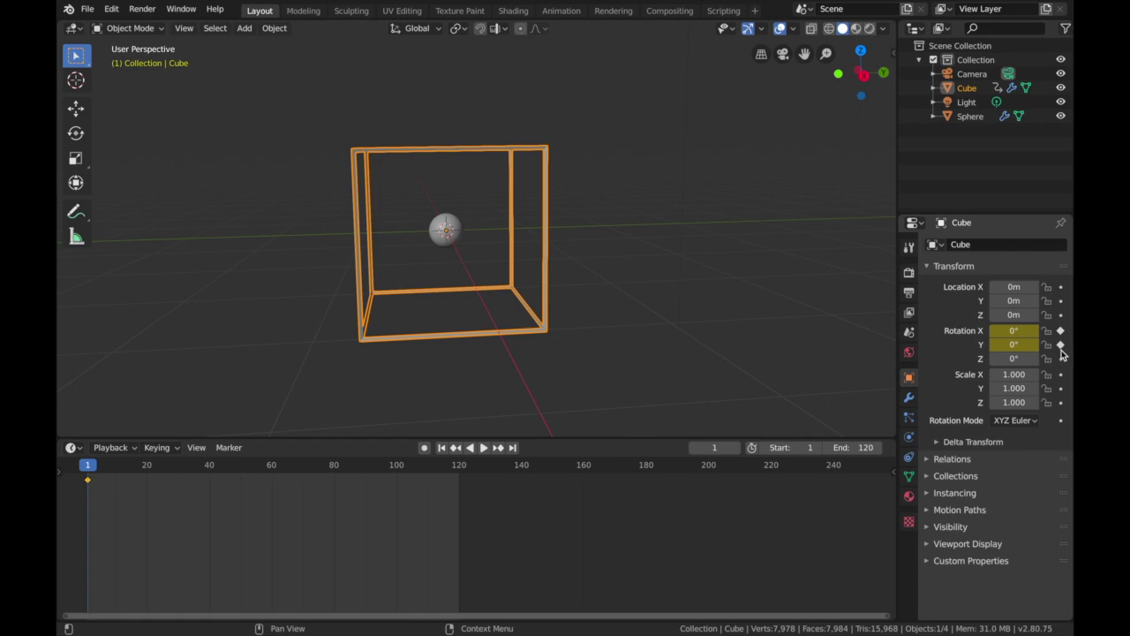
{"action": "left_click", "coordinate": [1061, 358]}
{"action": "left_click", "coordinate": [1062, 331]}
{"action": "left_click", "coordinate": [1061, 331]}
{"action": "left_click", "coordinate": [1061, 331]}
{"action": "left_click", "coordinate": [1061, 331]}
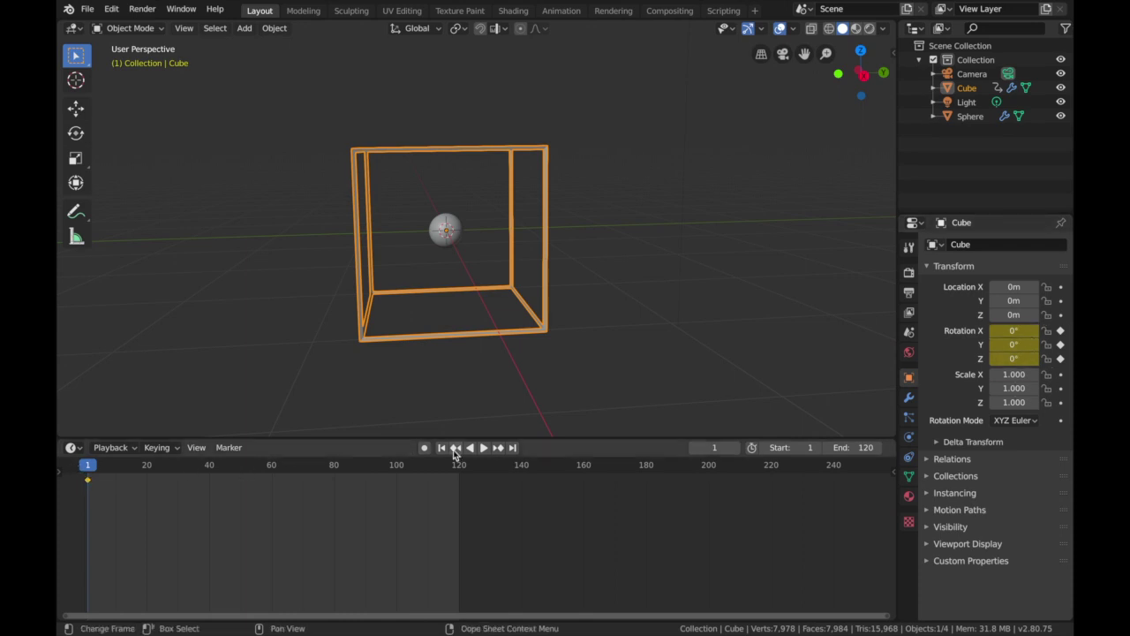
Set the cube's X, Y and Z rotation to 360° with the playhead at frame 121.
{"action": "left_click", "coordinate": [513, 448]}
{"action": "key", "text": "space"}
{"action": "left_click_drag", "start_coordinate": [461, 466], "coordinate": [463, 466]}
{"action": "key", "text": "space"}
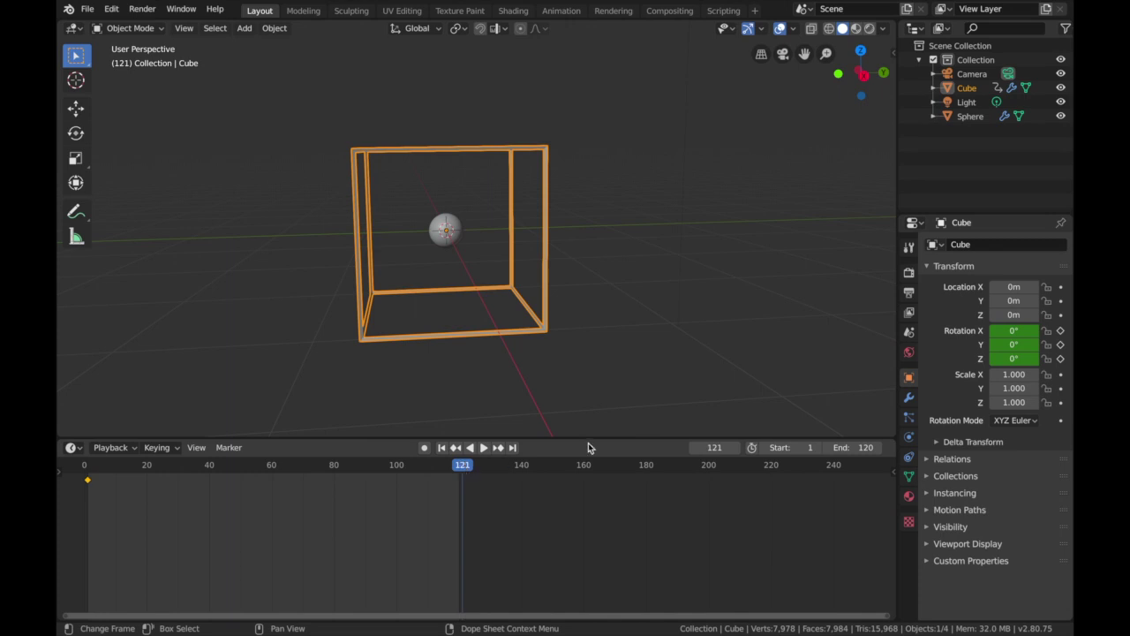
{"action": "left_click", "coordinate": [1011, 332]}
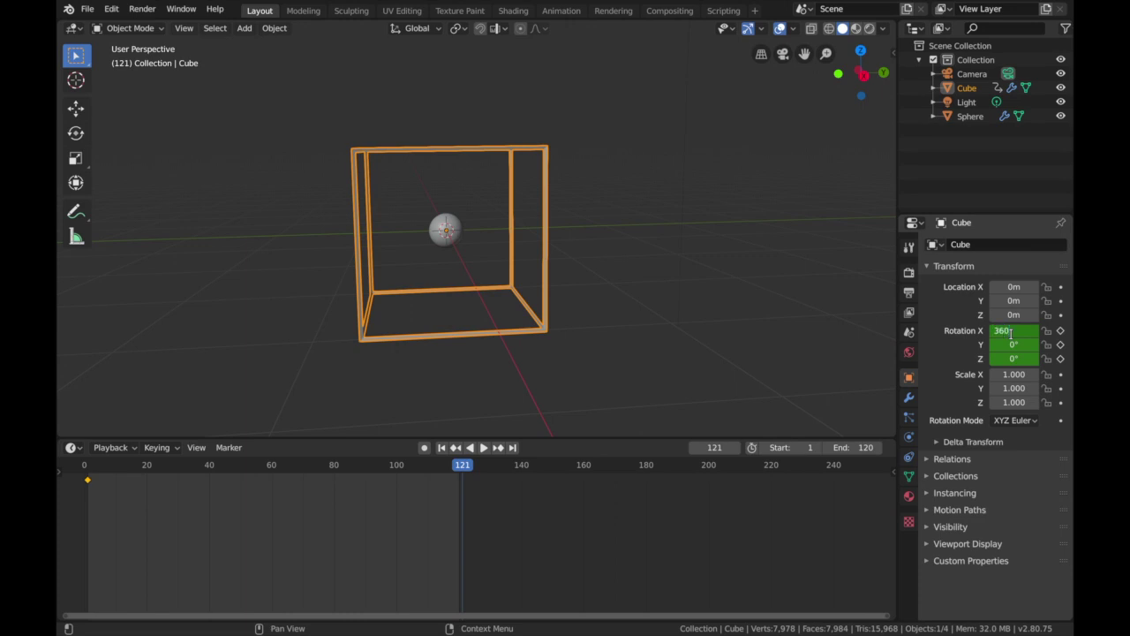
{"action": "key", "text": "Return"}
{"action": "left_click", "coordinate": [1014, 340]}
{"action": "type", "text": "360"}
{"action": "key", "text": "Return"}
{"action": "left_click", "coordinate": [1014, 359]}
{"action": "type", "text": "360"}
{"action": "key", "text": "Return"}
Insert keyframes for the cube's 360° X, Y and Z rotation on frame 121.
{"action": "left_click", "coordinate": [1062, 332]}
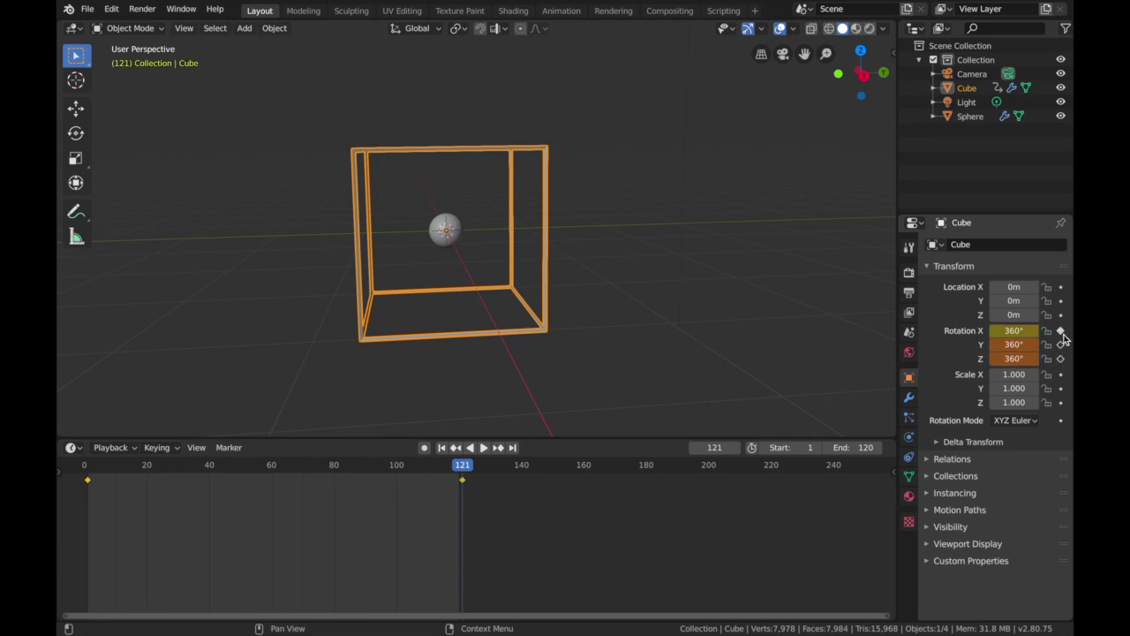
{"action": "left_click", "coordinate": [1061, 345]}
{"action": "left_click", "coordinate": [1062, 358]}
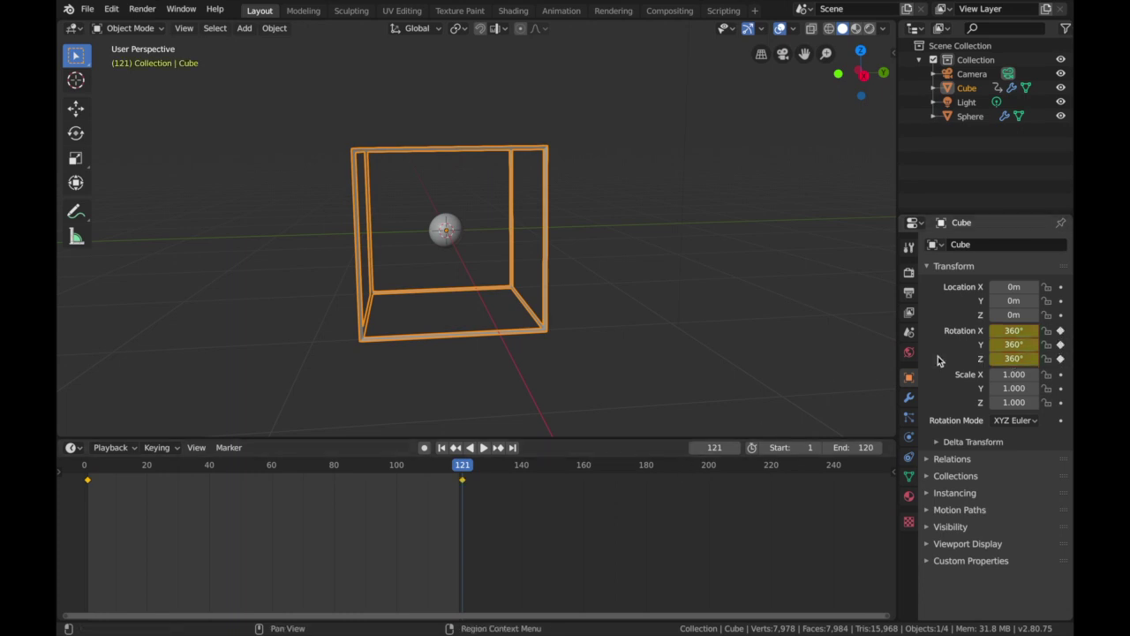
Play the cube's rotation animation from frame 1 to check it, and return the playhead to frame 1.
{"action": "left_click", "coordinate": [442, 447]}
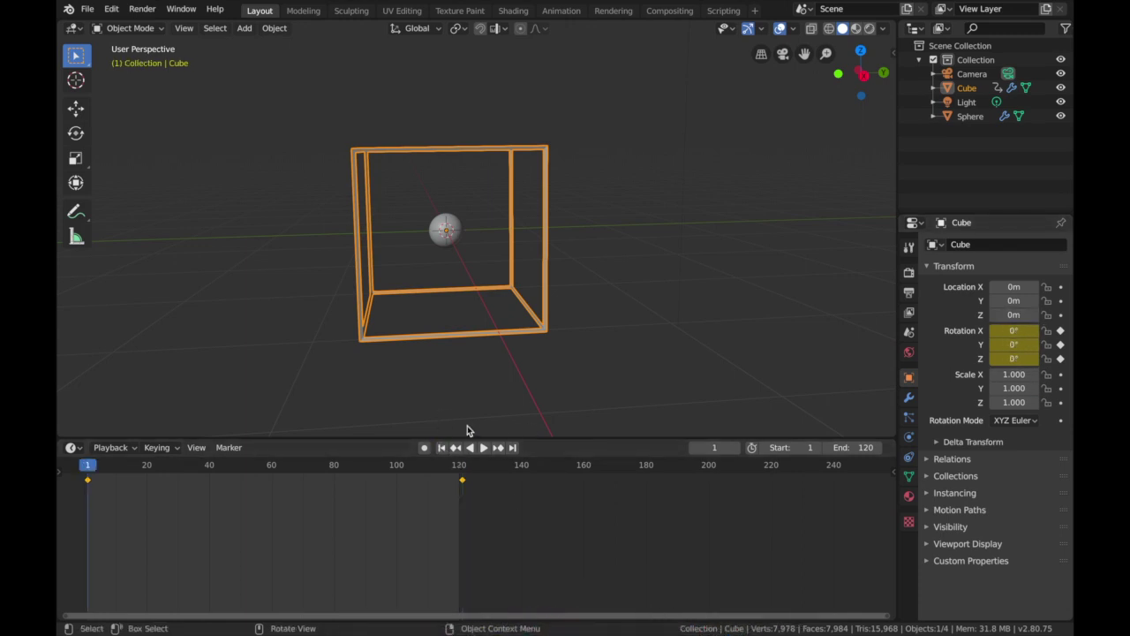
{"action": "key", "text": "space"}
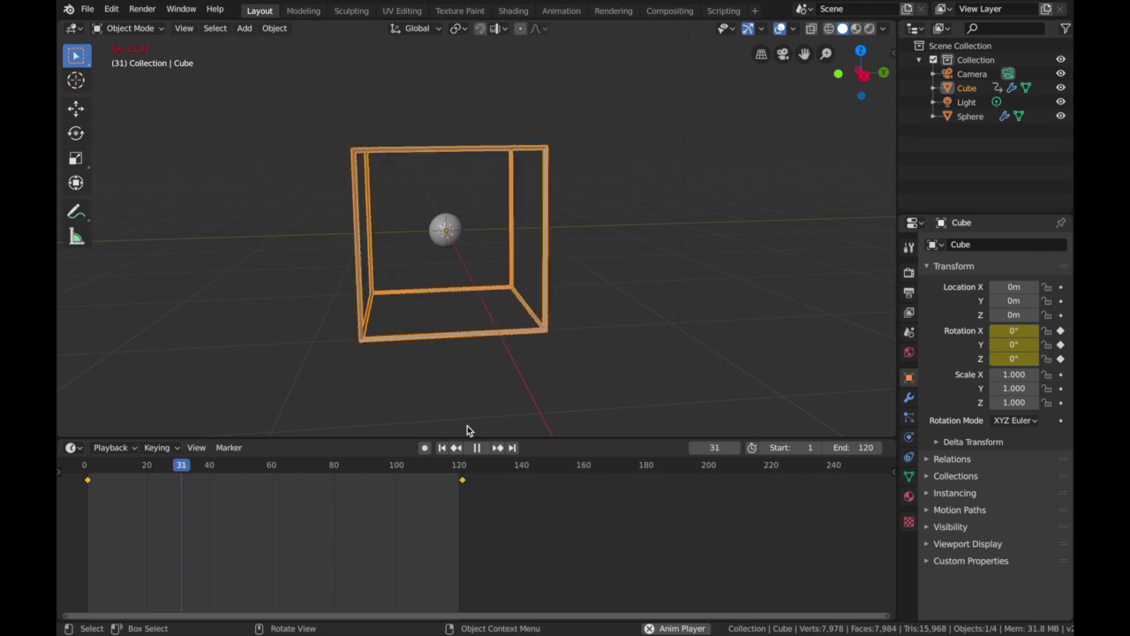
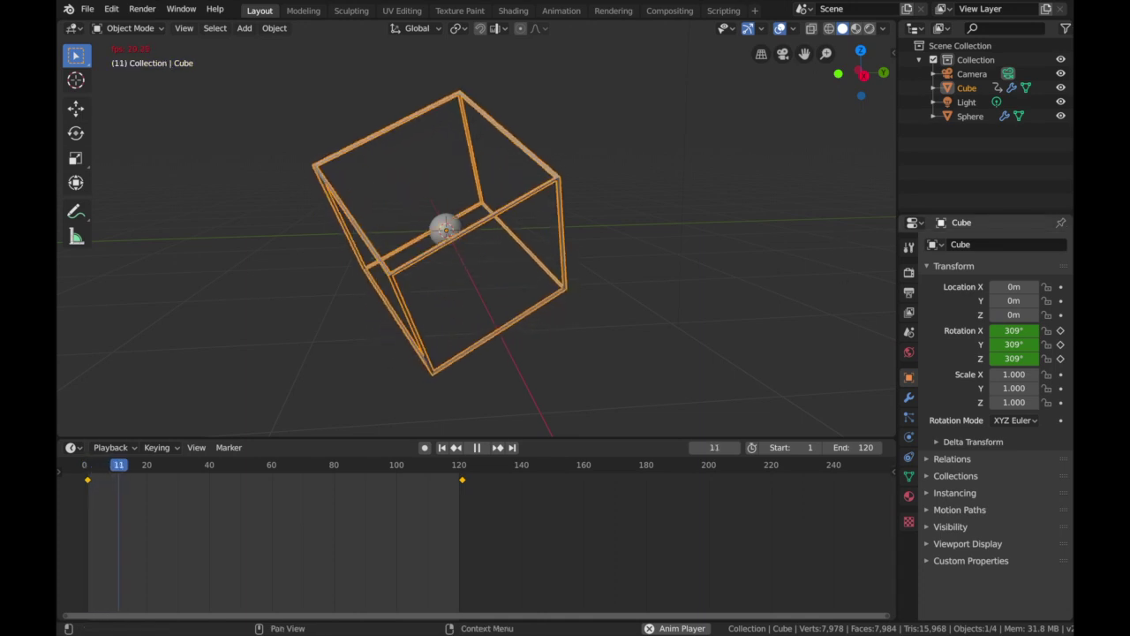
{"action": "key", "text": "space"}
{"action": "left_click", "coordinate": [441, 447]}
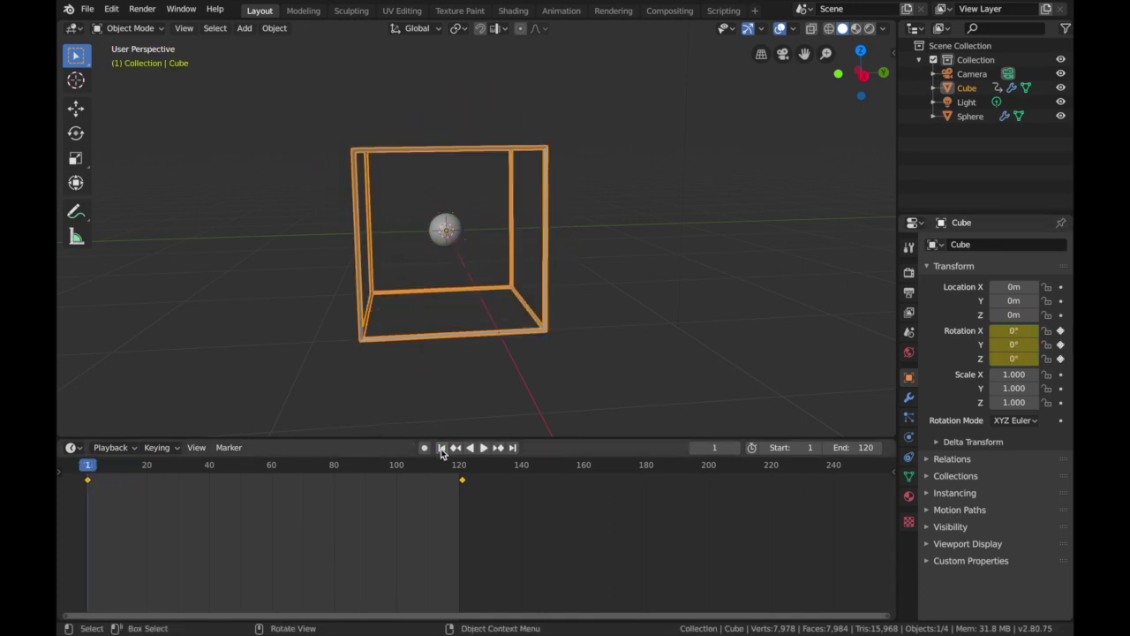
Set the central sphere's Z location to 0 m and insert a keyframe for it on frame 1.
{"action": "left_click", "coordinate": [447, 228]}
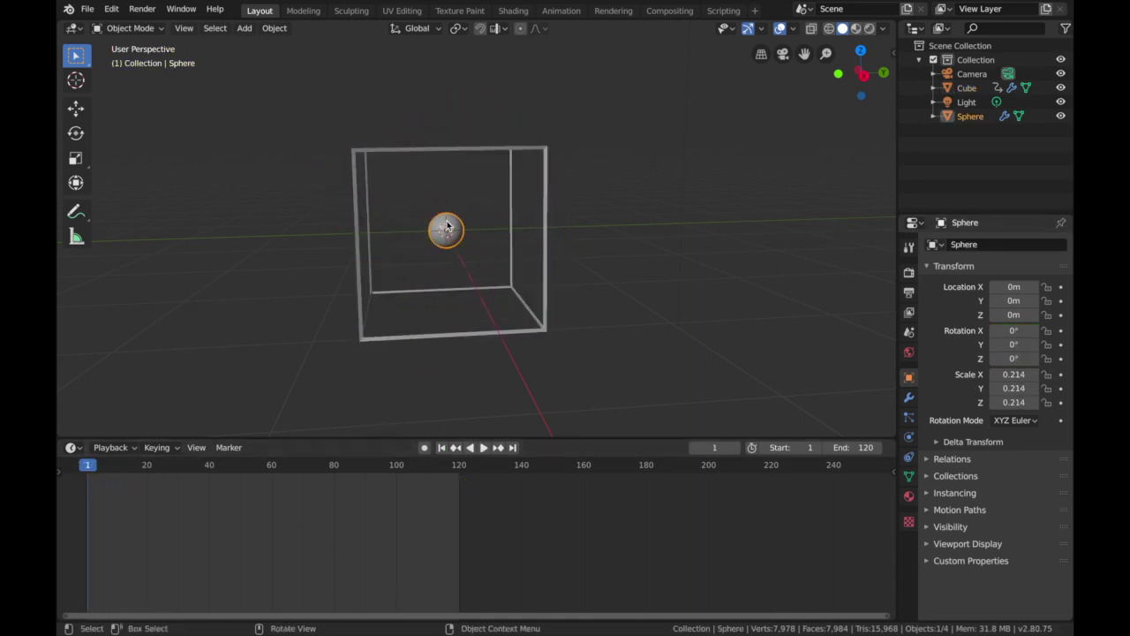
{"action": "scroll", "coordinate": [549, 304], "scroll_direction": "up", "scroll_amount": 3}
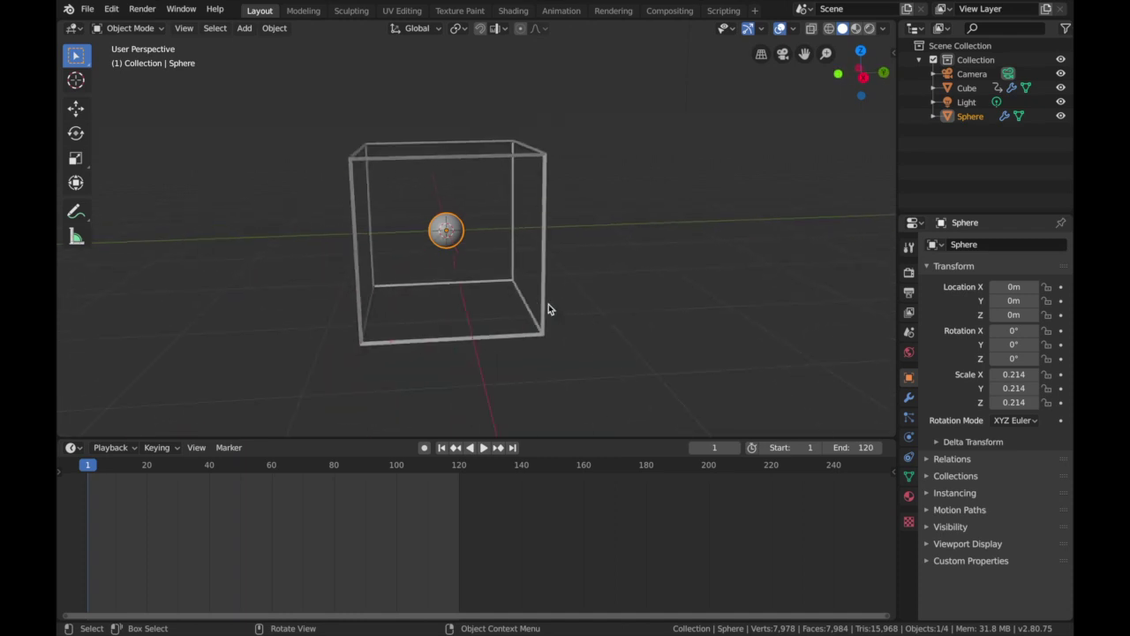
{"action": "middle_click_drag", "start_coordinate": [548, 304], "coordinate": [436, 236]}
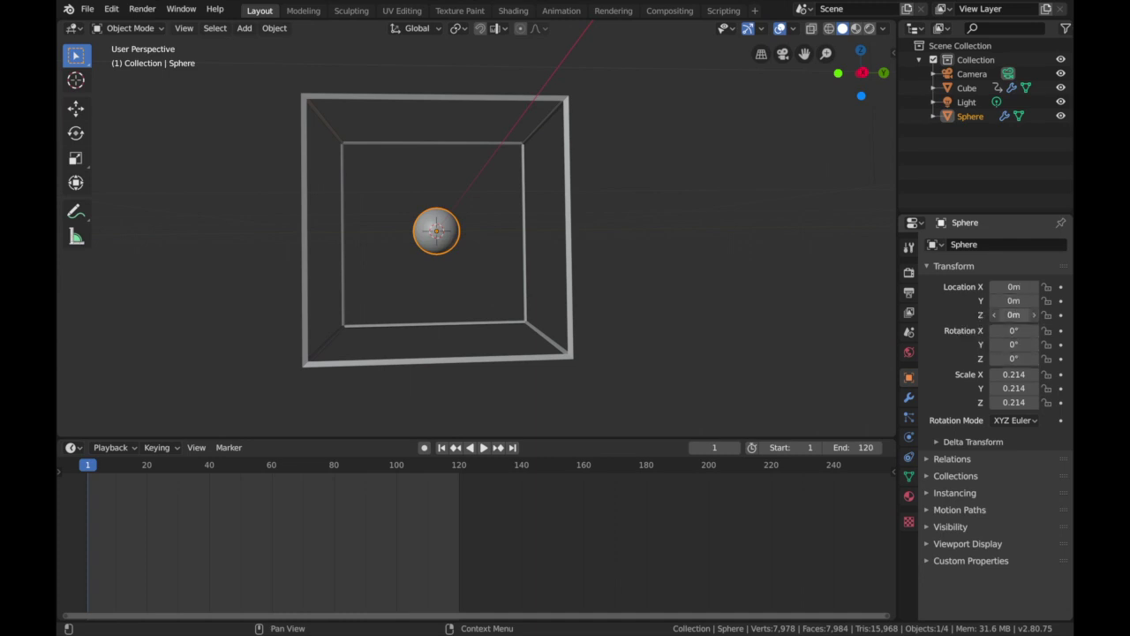
{"action": "mouse_move", "coordinate": [1014, 315]}
{"action": "left_mouse_down"}
{"action": "mouse_move", "coordinate": [1051, 314]}
{"action": "mouse_move", "coordinate": [972, 314]}
{"action": "mouse_move", "coordinate": [1059, 314]}
{"action": "mouse_move", "coordinate": [1014, 315]}
{"action": "left_mouse_up"}
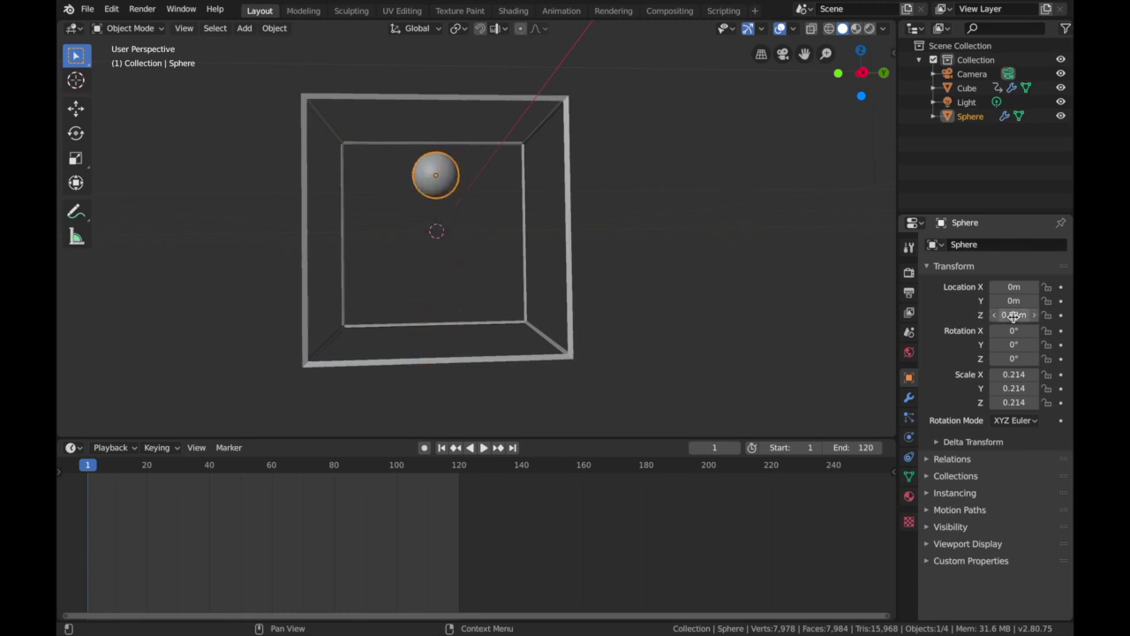
{"action": "type", "text": "0"}
{"action": "key", "text": "Return"}
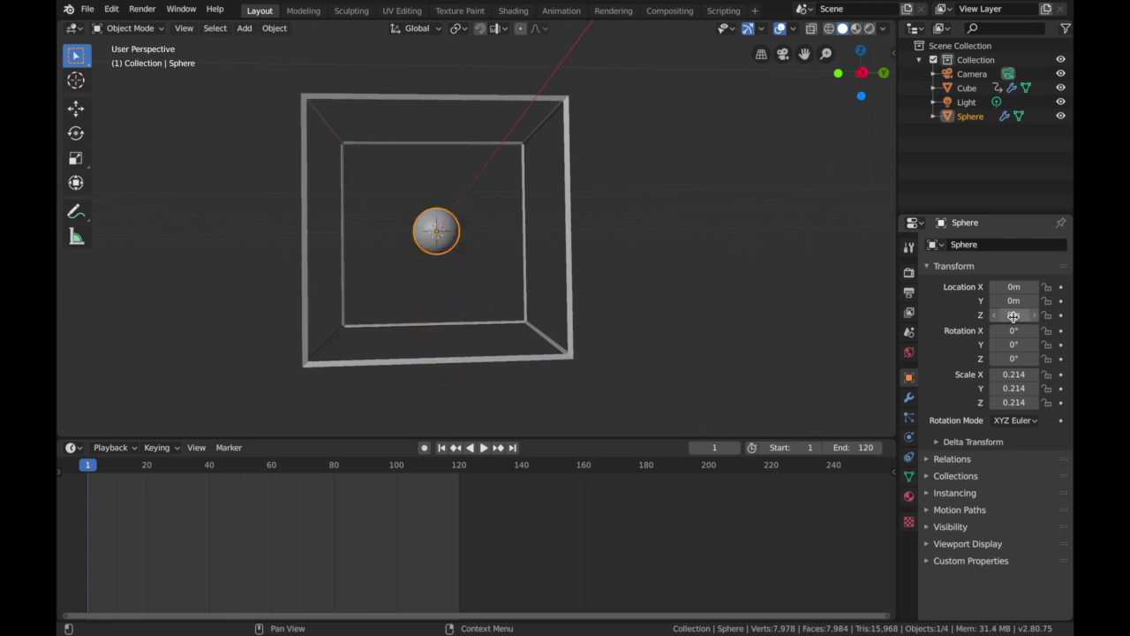
{"action": "left_click", "coordinate": [1061, 315]}
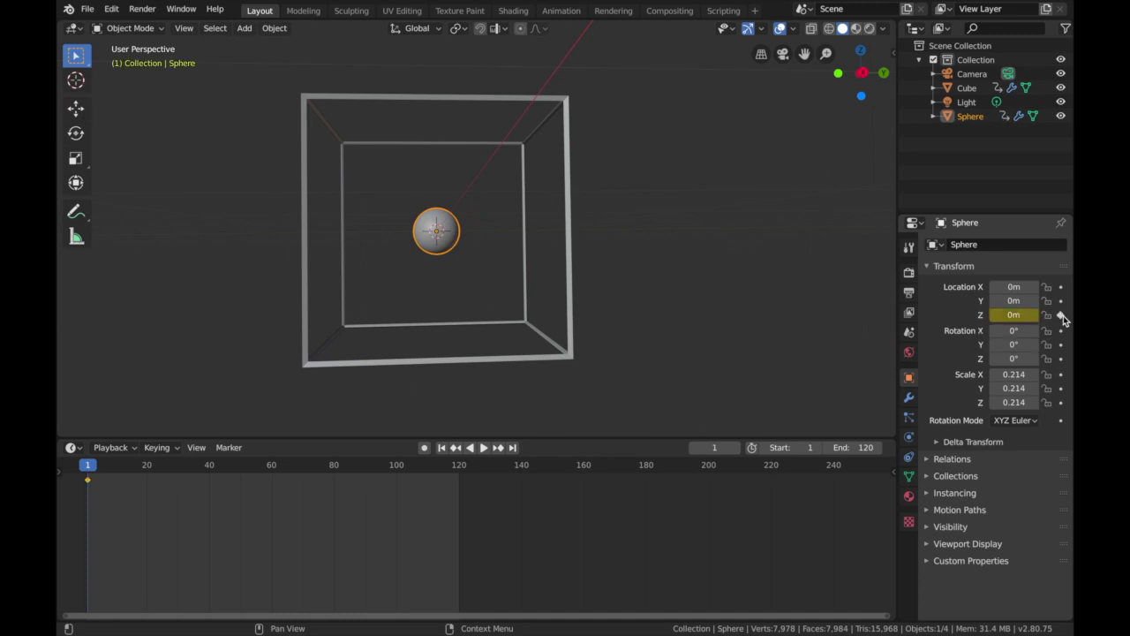
Raise the sphere to a Z location of 0.4 m on frame 20 and insert a keyframe for it.
{"action": "left_click", "coordinate": [146, 469]}
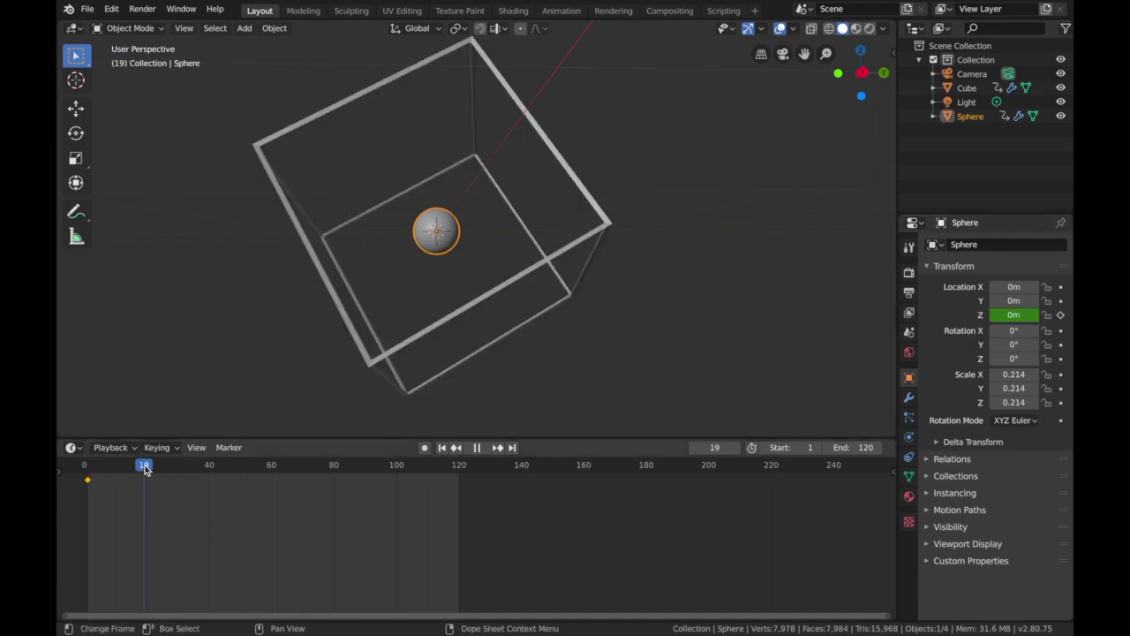
{"action": "left_click_drag", "start_coordinate": [146, 468], "coordinate": [148, 469]}
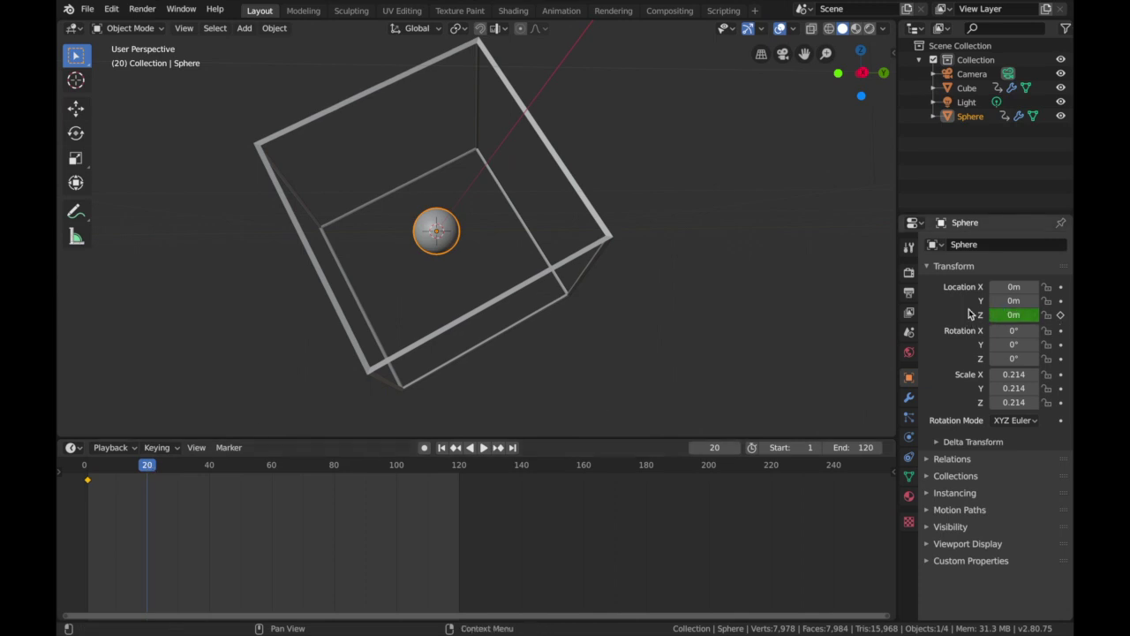
{"action": "left_click_drag", "start_coordinate": [1014, 314], "coordinate": [1035, 315]}
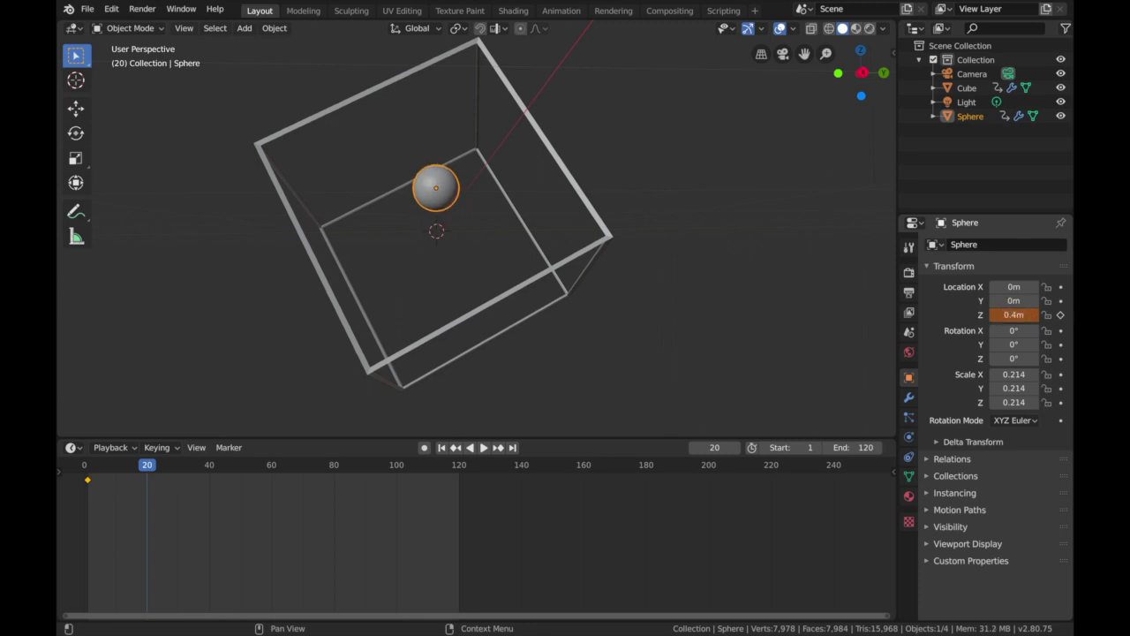
{"action": "left_click", "coordinate": [1061, 315]}
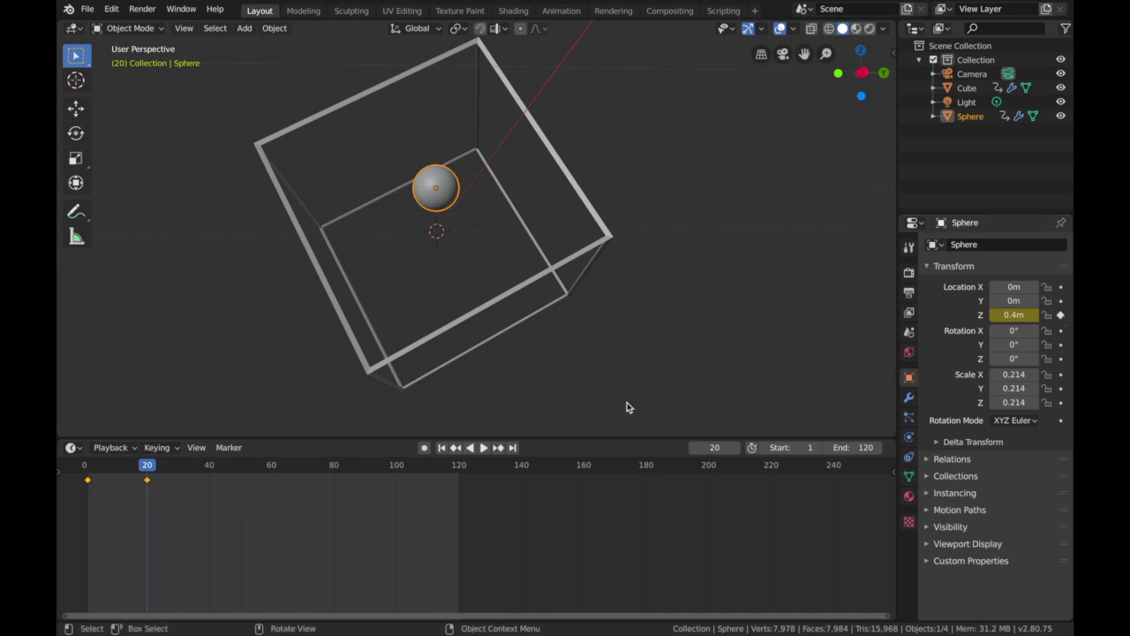
Set the sphere's Z location to 0 m on frame 40 and insert a keyframe for it.
{"action": "left_click", "coordinate": [211, 466]}
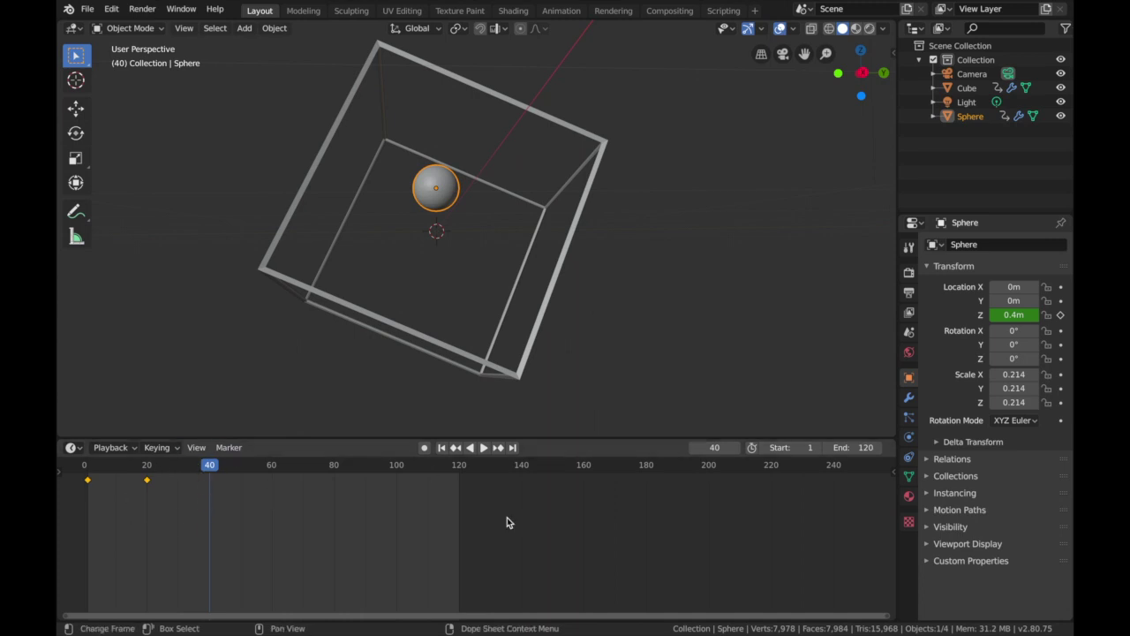
{"action": "left_click", "coordinate": [1011, 316]}
{"action": "type", "text": "0"}
{"action": "key", "text": "Return"}
{"action": "left_click", "coordinate": [1062, 315]}
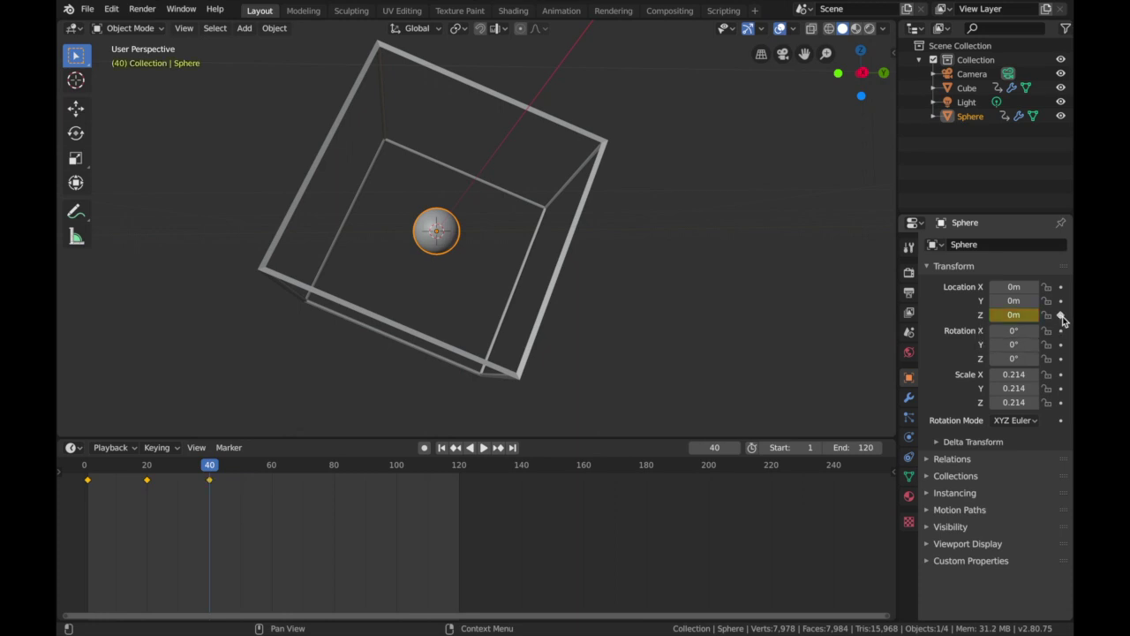
Lower the sphere to a Z location of -0.4 m on frame 60 and insert a keyframe for it.
{"action": "left_click", "coordinate": [271, 467]}
{"action": "left_click_drag", "start_coordinate": [271, 466], "coordinate": [272, 466]}
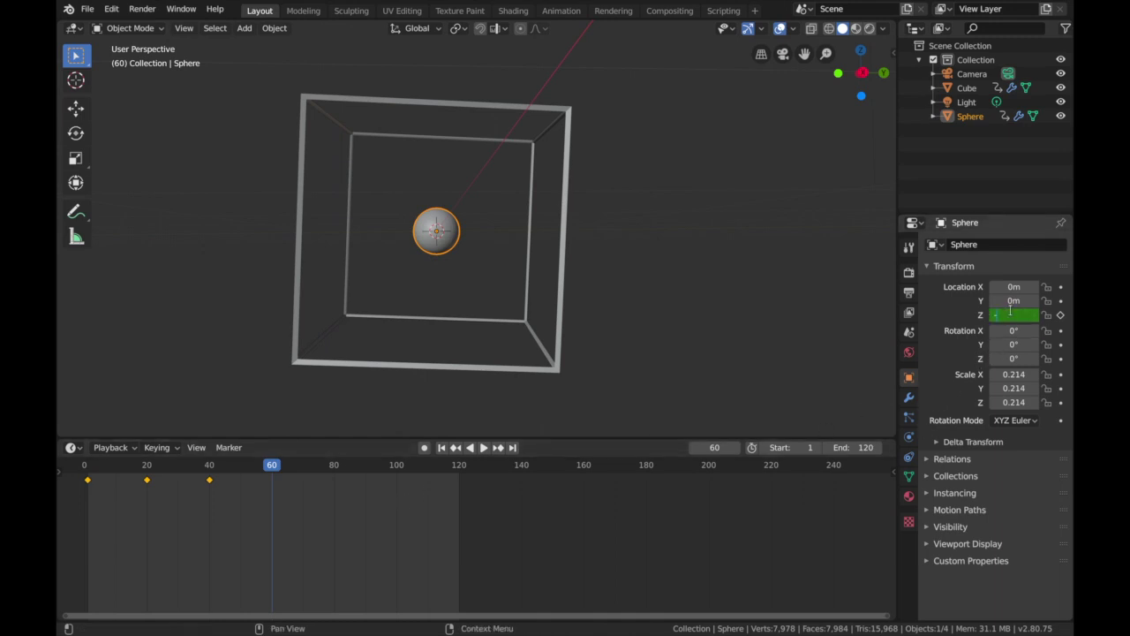
{"action": "key", "text": "Return"}
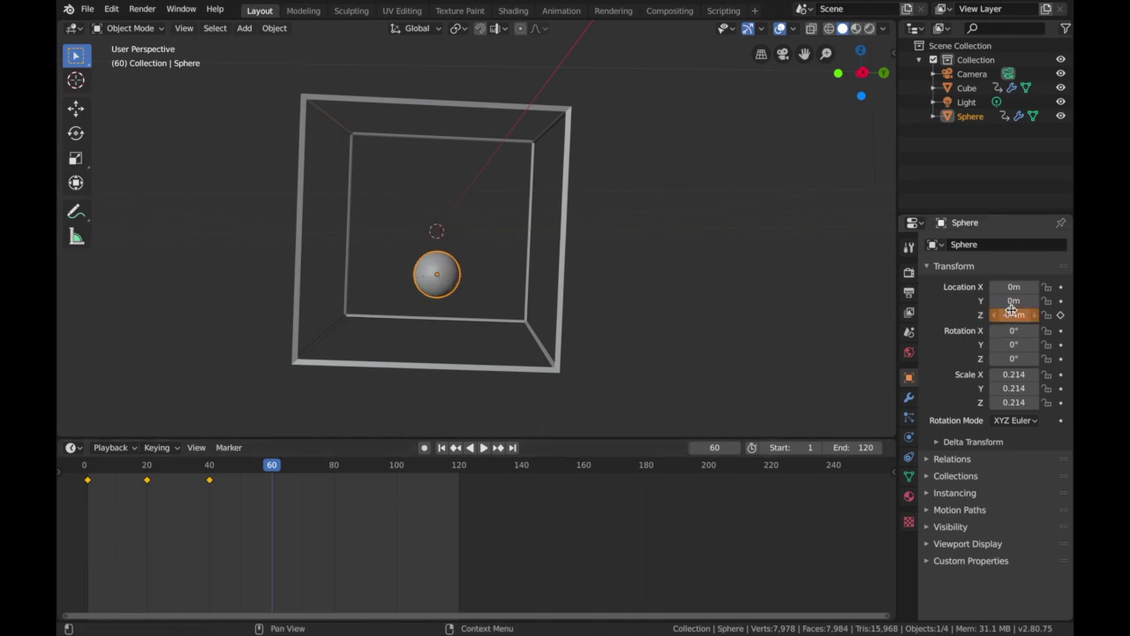
{"action": "left_click", "coordinate": [1060, 316]}
Set the sphere's Z location to 0 m on frame 80 and insert a keyframe for it.
{"action": "left_click_drag", "start_coordinate": [278, 469], "coordinate": [331, 473]}
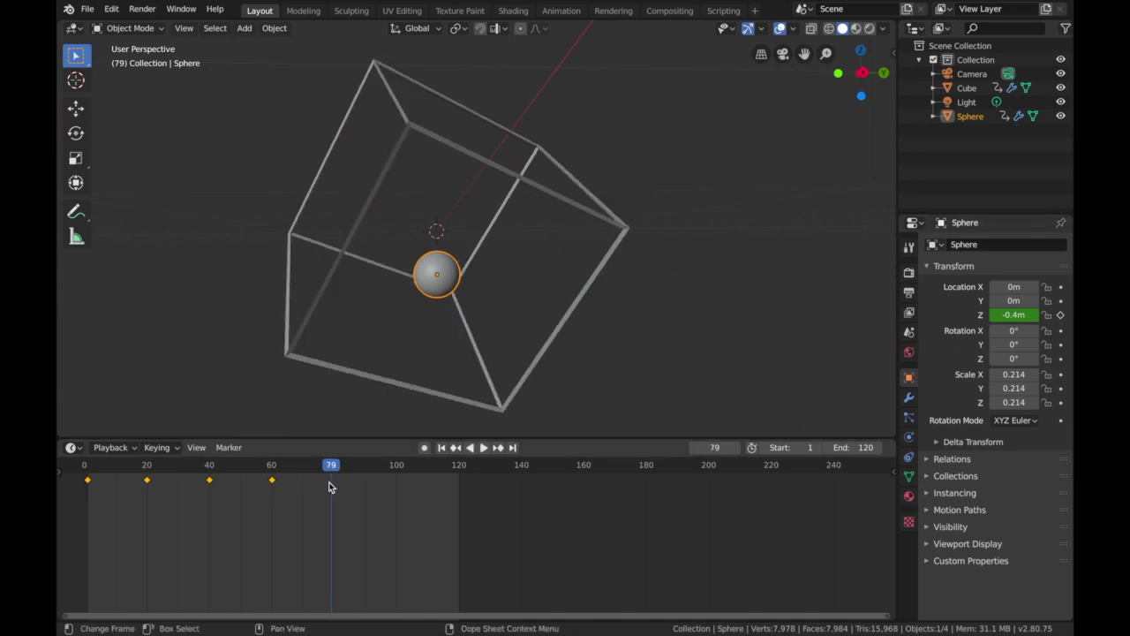
{"action": "left_click_drag", "start_coordinate": [333, 473], "coordinate": [336, 472]}
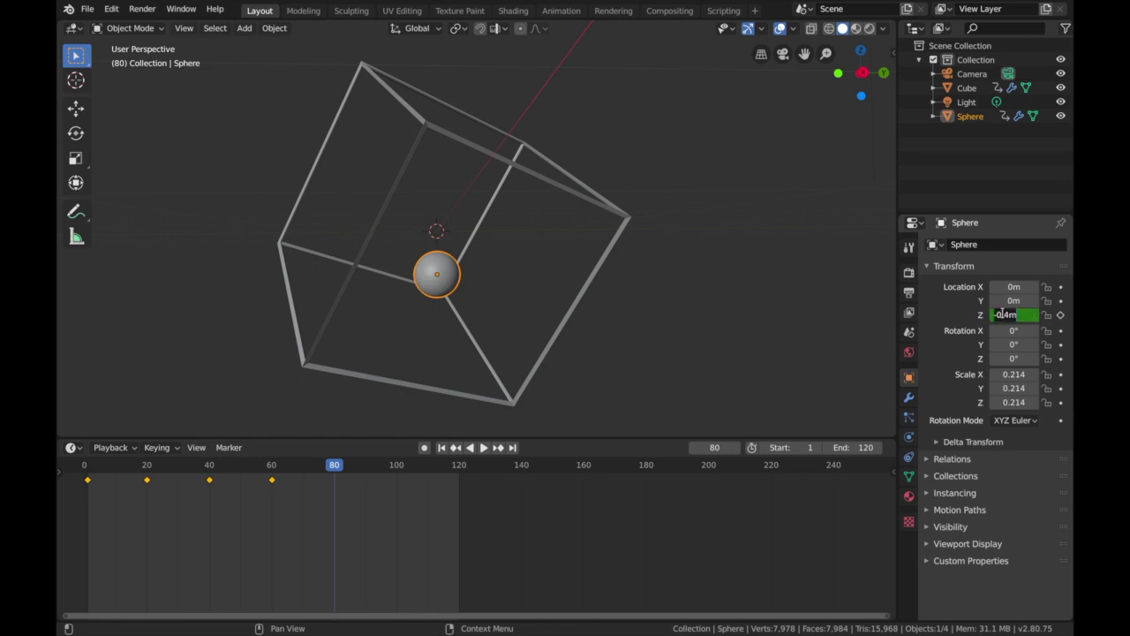
{"action": "key", "text": "Return"}
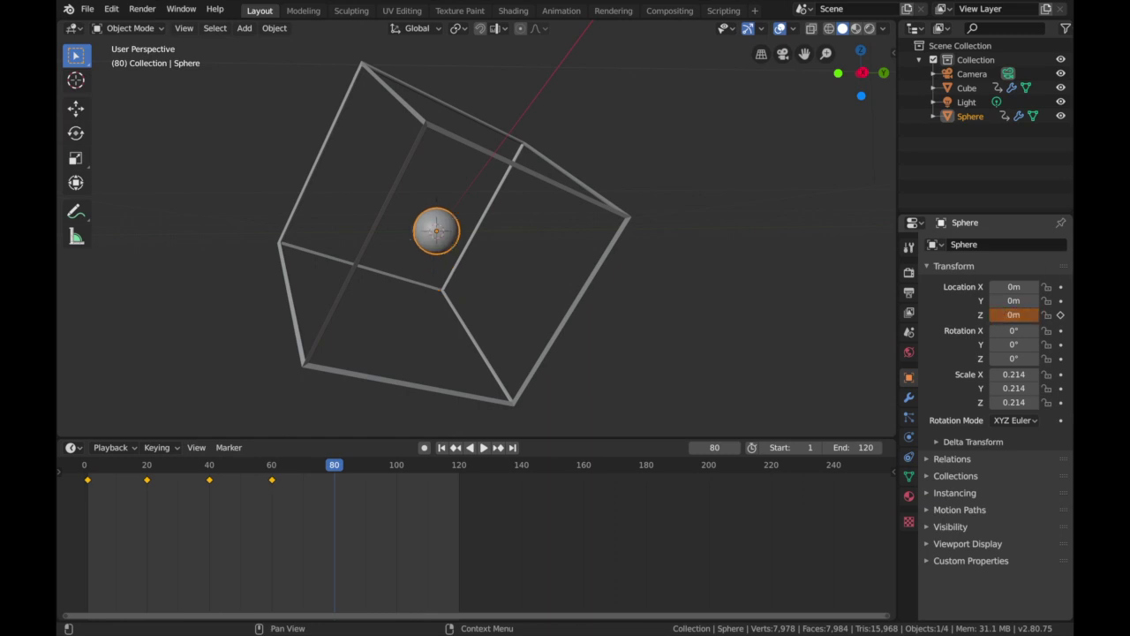
{"action": "left_click", "coordinate": [1060, 315]}
Set the sphere's Z location to 0.4 m on frame 100 and insert a keyframe for it.
{"action": "left_click", "coordinate": [397, 465]}
{"action": "double_click", "coordinate": [1014, 315]}
{"action": "type", "text": "0.4"}
{"action": "key", "text": "Return"}
{"action": "left_click", "coordinate": [1060, 315]}
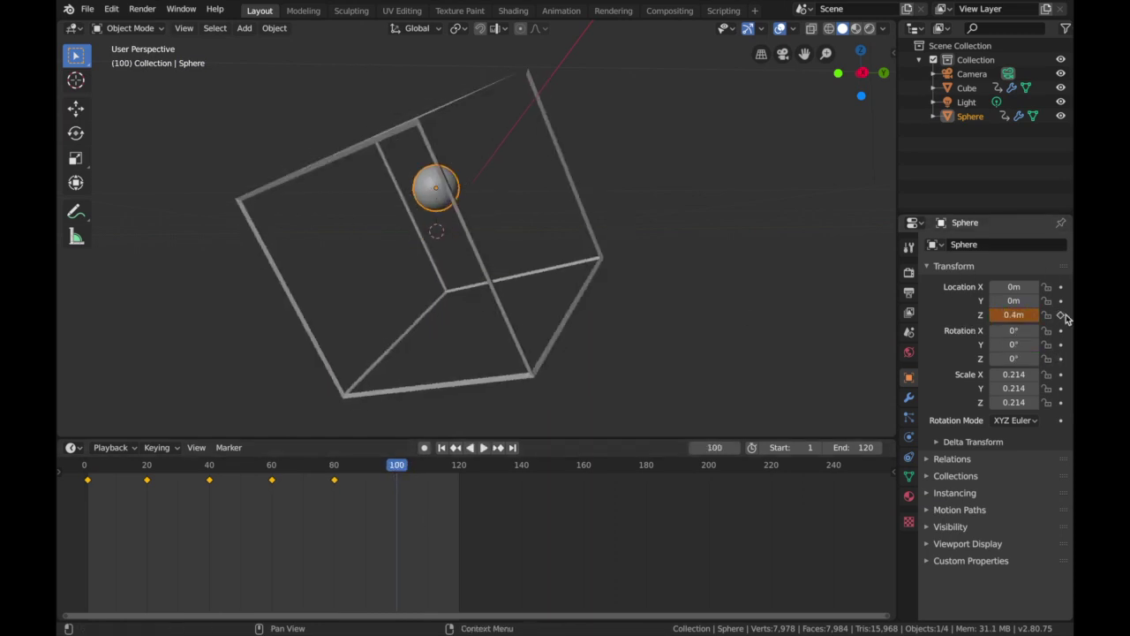
Set the sphere's Z location to 0 m on frame 121 and insert a keyframe for it.
{"action": "left_click", "coordinate": [461, 466]}
{"action": "key", "text": "space"}
{"action": "key", "text": "space"}
{"action": "double_click", "coordinate": [1013, 314]}
{"action": "type", "text": "0"}
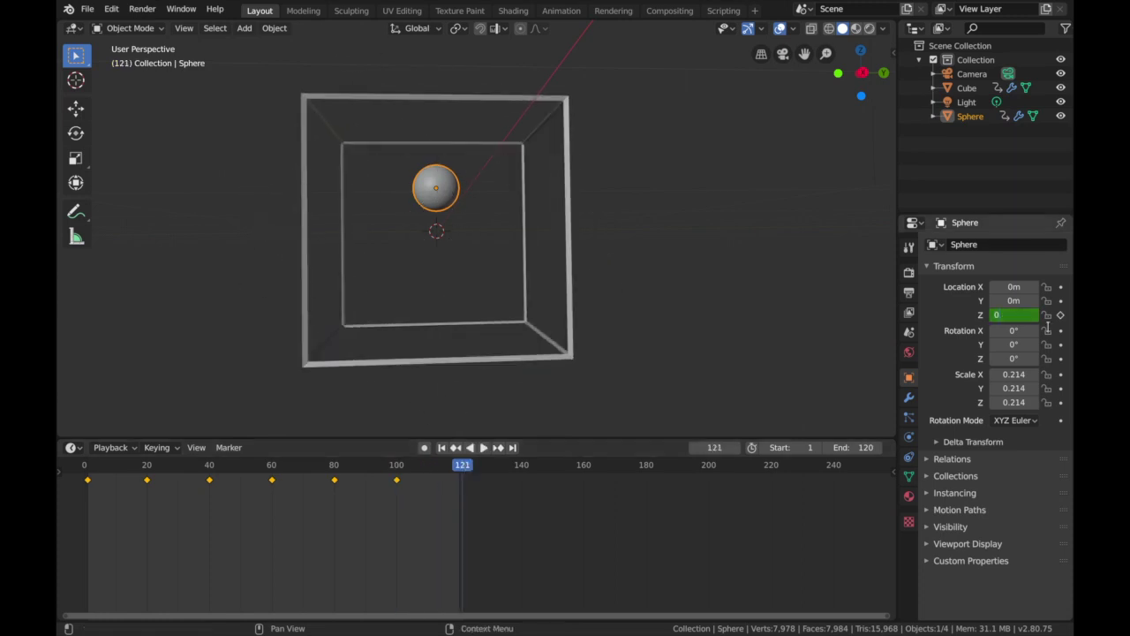
{"action": "key", "text": "Return"}
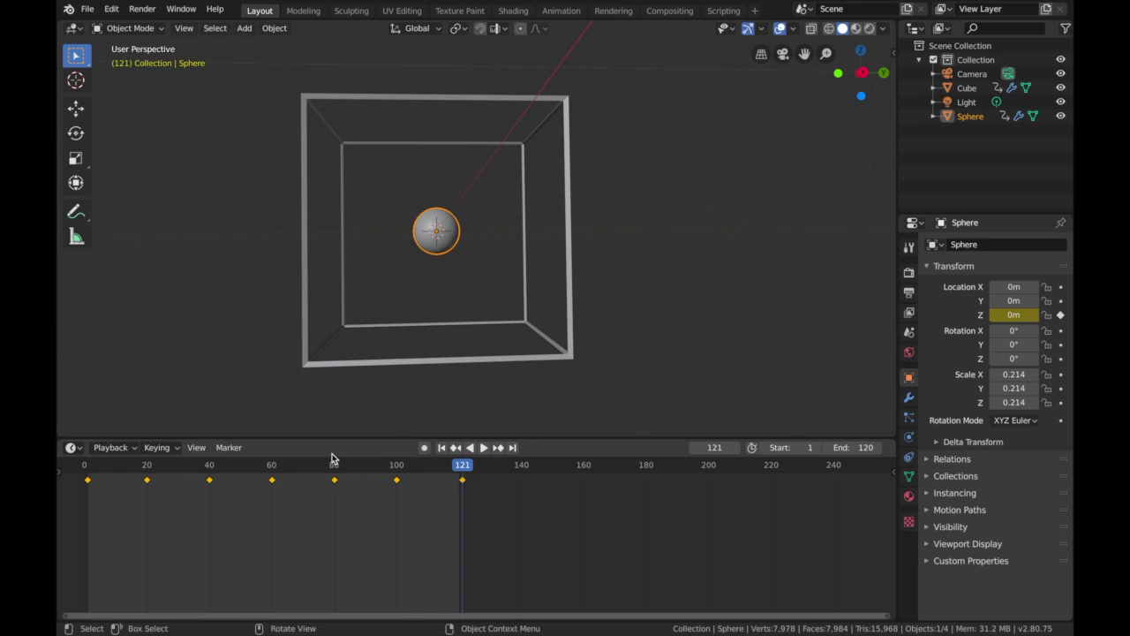
Play the animation to check the sphere's motion, and extend the scene's end frame to 160.
{"action": "key", "text": "space"}
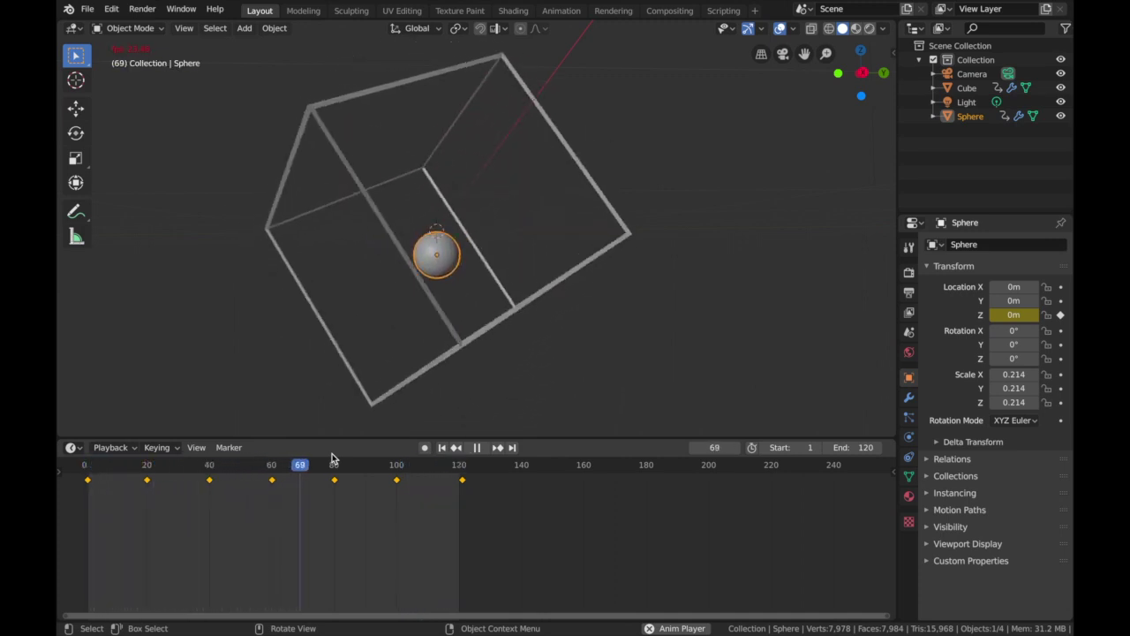
{"action": "key", "text": "space"}
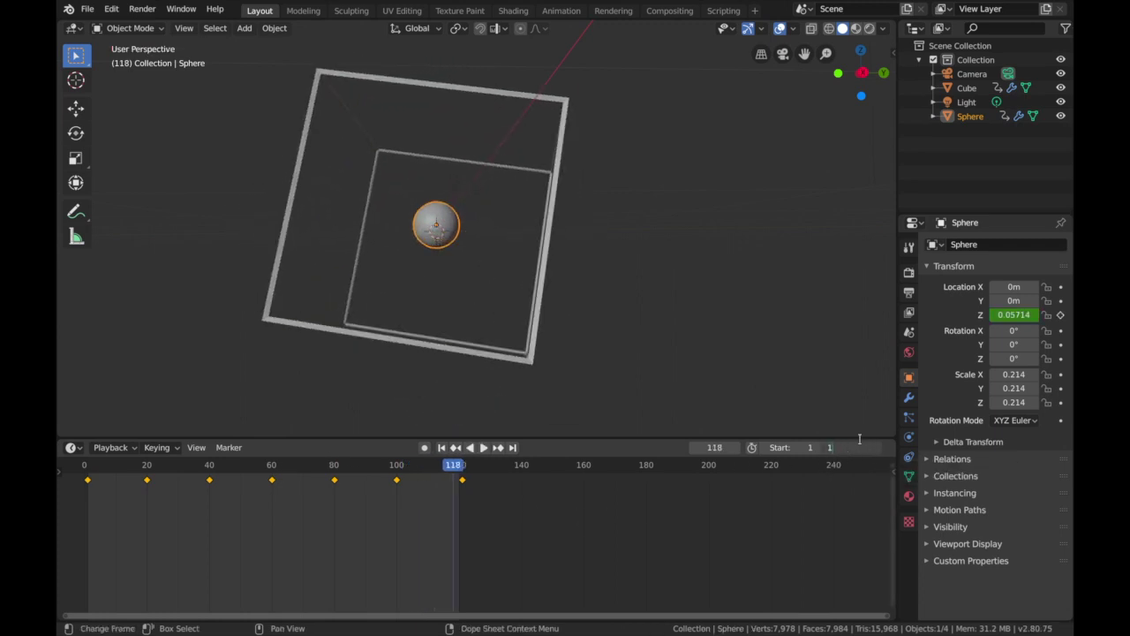
{"action": "type", "text": "0"}
{"action": "key", "text": "Return"}
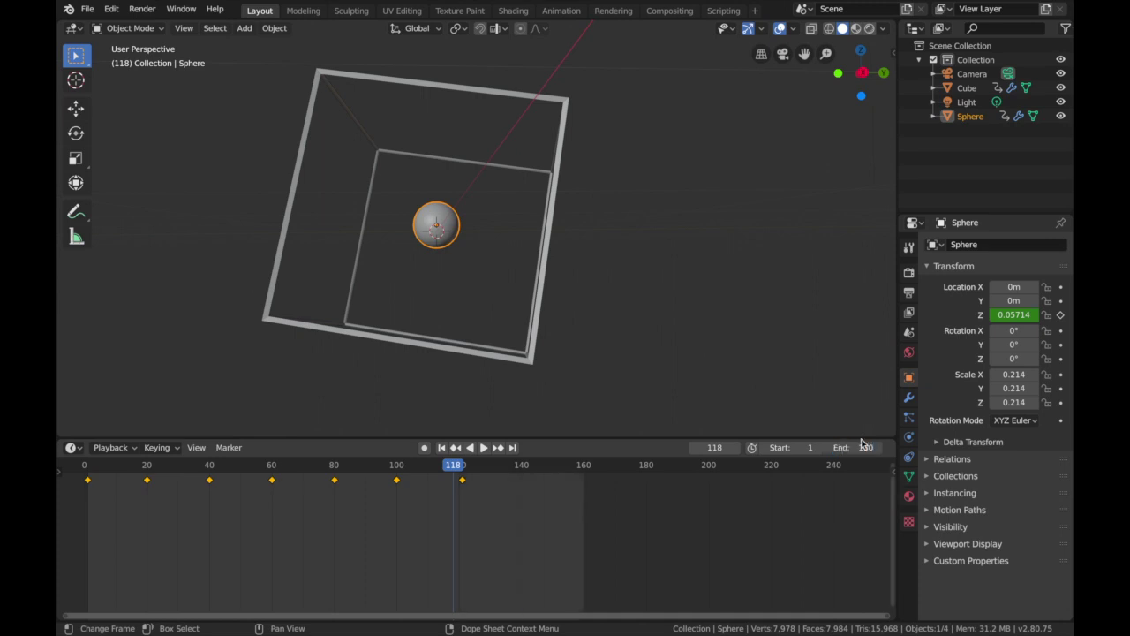
Set the sphere's Z location to -0.4 m on frame 140 and insert a keyframe for it.
{"action": "left_click", "coordinate": [522, 469]}
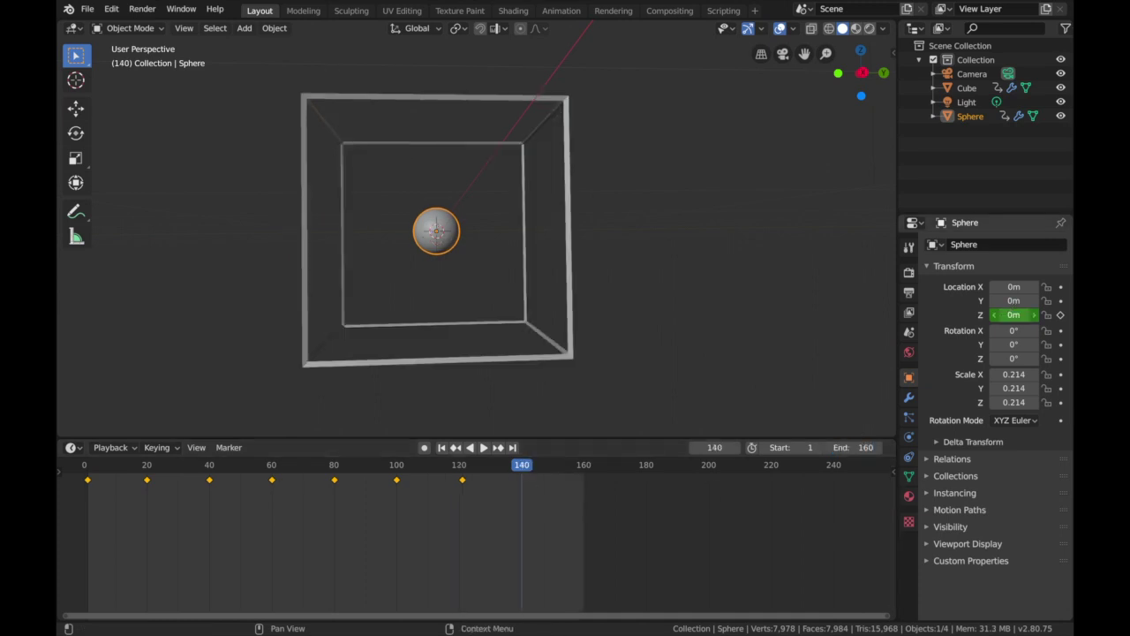
{"action": "left_click", "coordinate": [1011, 313]}
{"action": "type", "text": "-.4"}
{"action": "key", "text": "Return"}
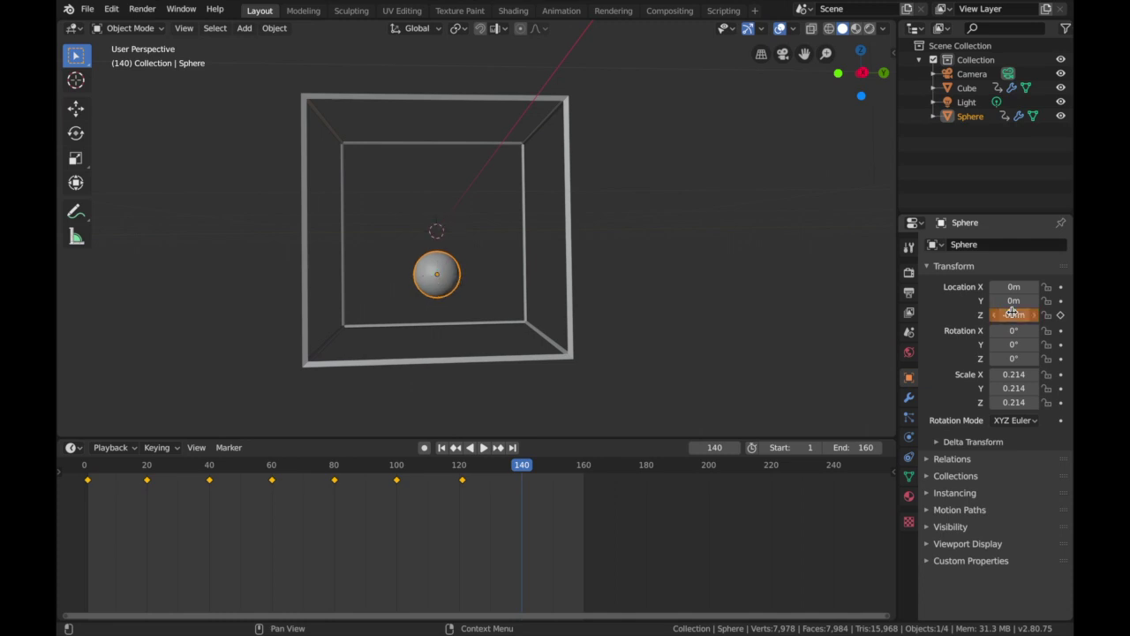
{"action": "left_click", "coordinate": [1061, 315]}
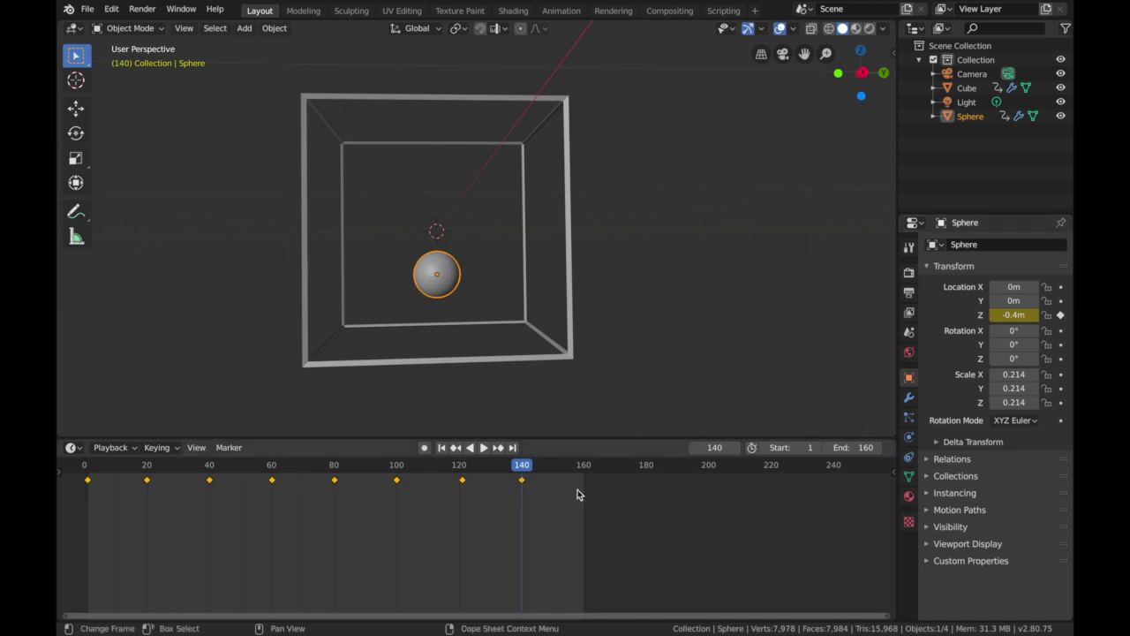
Set the sphere's Z location to 0 m on frame 161 and insert a keyframe for it.
{"action": "left_click", "coordinate": [586, 466]}
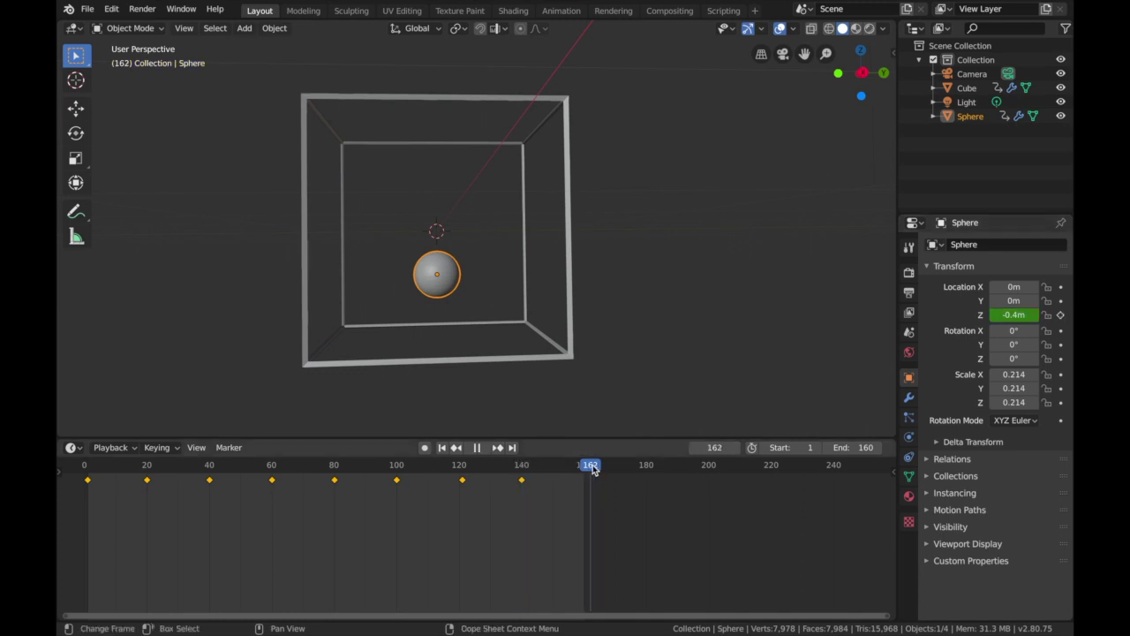
{"action": "key", "text": "space"}
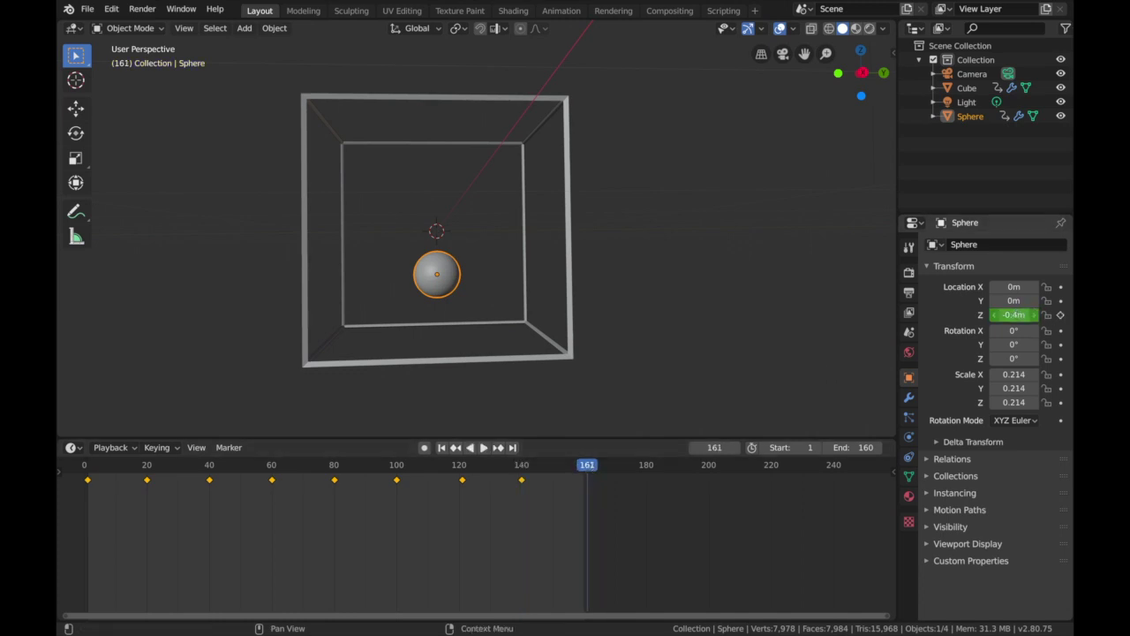
{"action": "key", "text": "Return"}
{"action": "left_click", "coordinate": [1062, 315]}
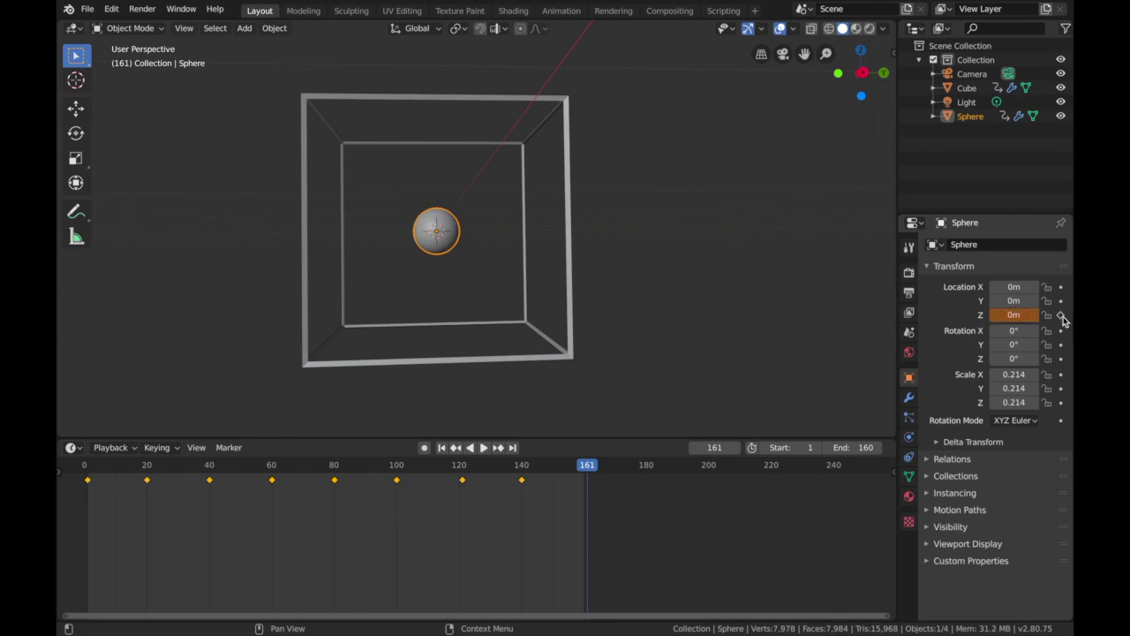
Play the animation and move the cube's final rotation keyframe from frame 121 to about frame 161, just past the end of the frame range.
{"action": "key", "text": "space"}
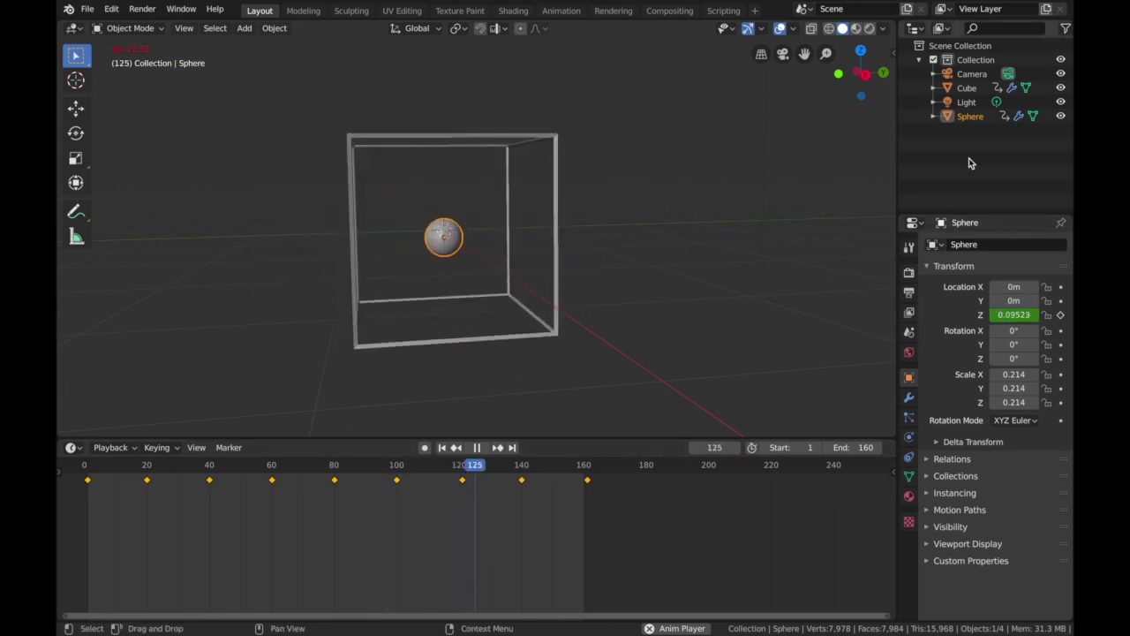
{"action": "left_click", "coordinate": [967, 87]}
{"action": "left_click", "coordinate": [462, 480]}
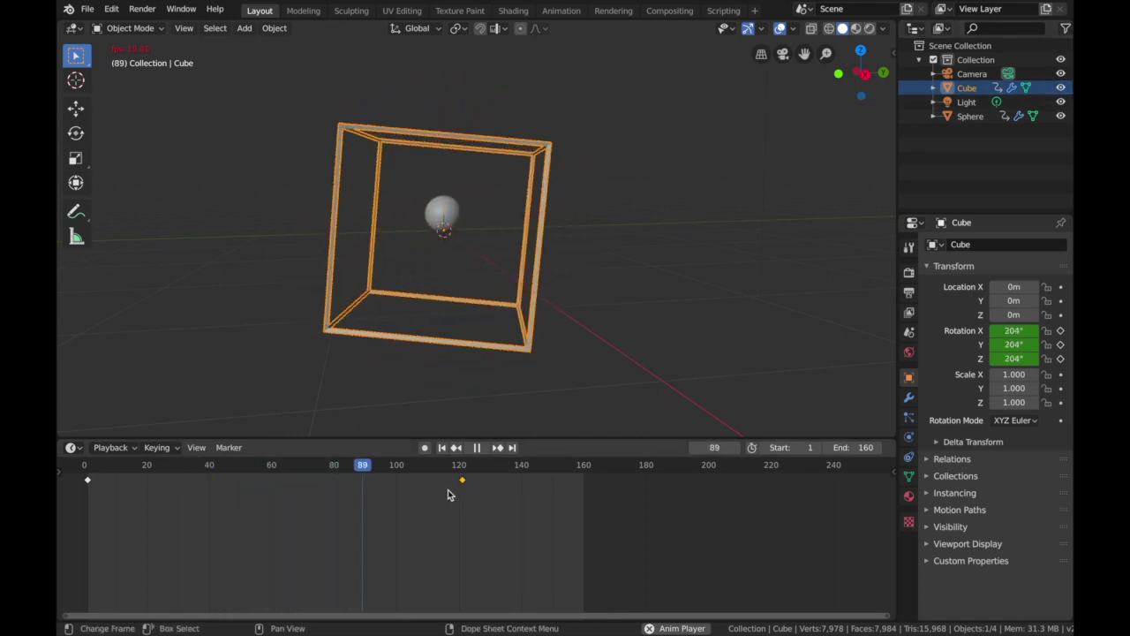
{"action": "left_click_drag", "start_coordinate": [465, 478], "coordinate": [590, 479]}
{"action": "left_click", "coordinate": [566, 271]}
Delete the scene's existing camera and add a new camera at the origin.
{"action": "scroll", "coordinate": [566, 271], "scroll_direction": "down", "scroll_amount": 5}
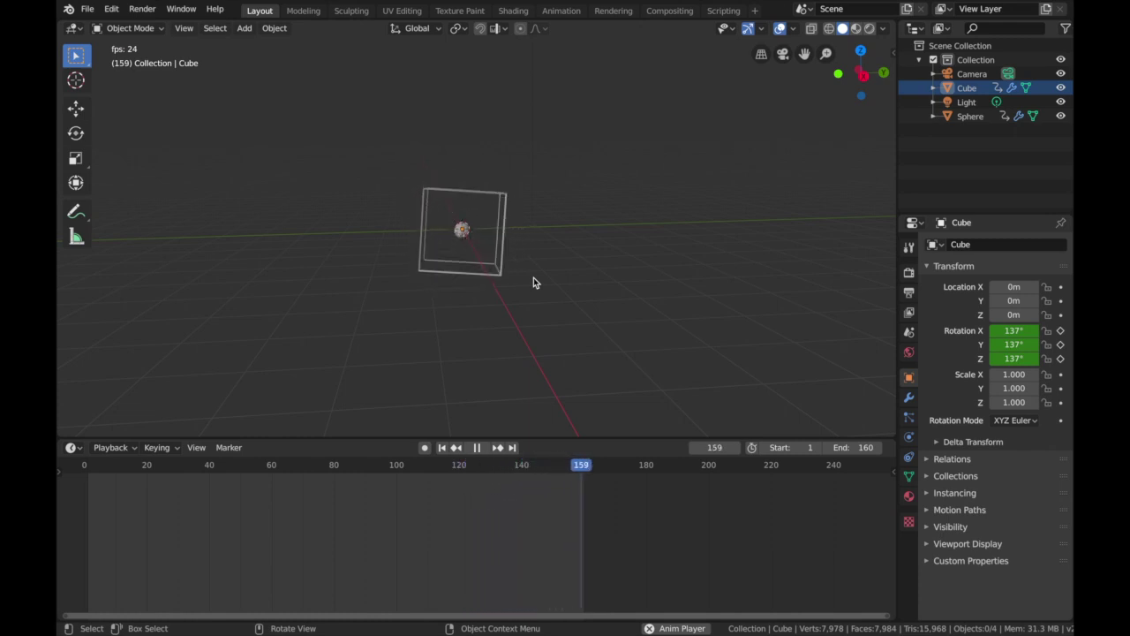
{"action": "left_click", "coordinate": [964, 74]}
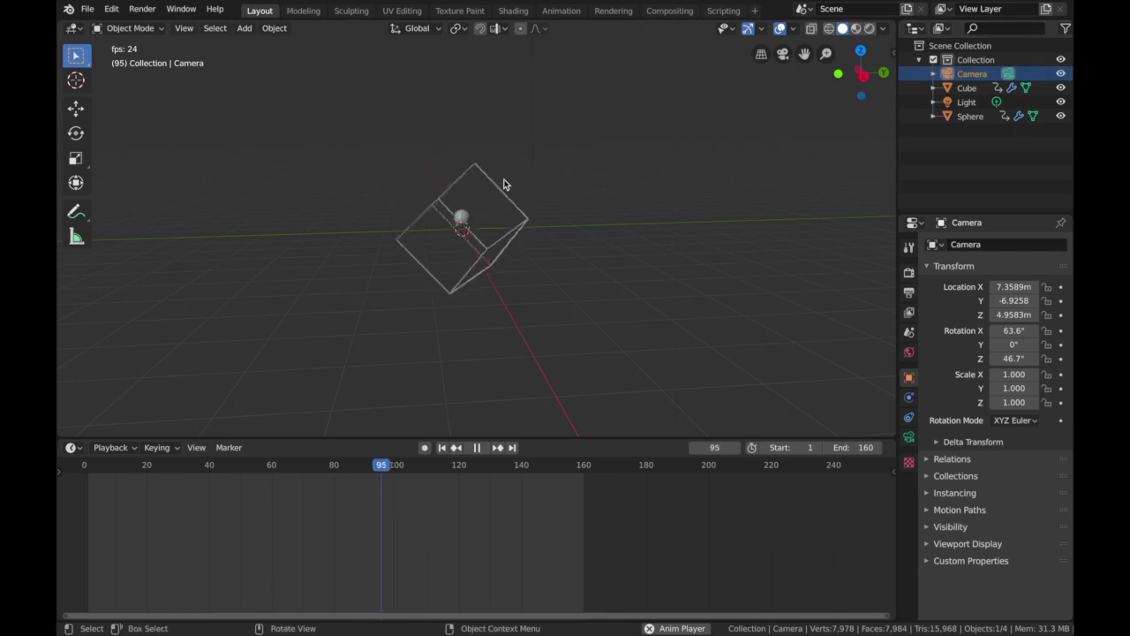
{"action": "scroll", "coordinate": [424, 181], "scroll_direction": "down", "scroll_amount": 1}
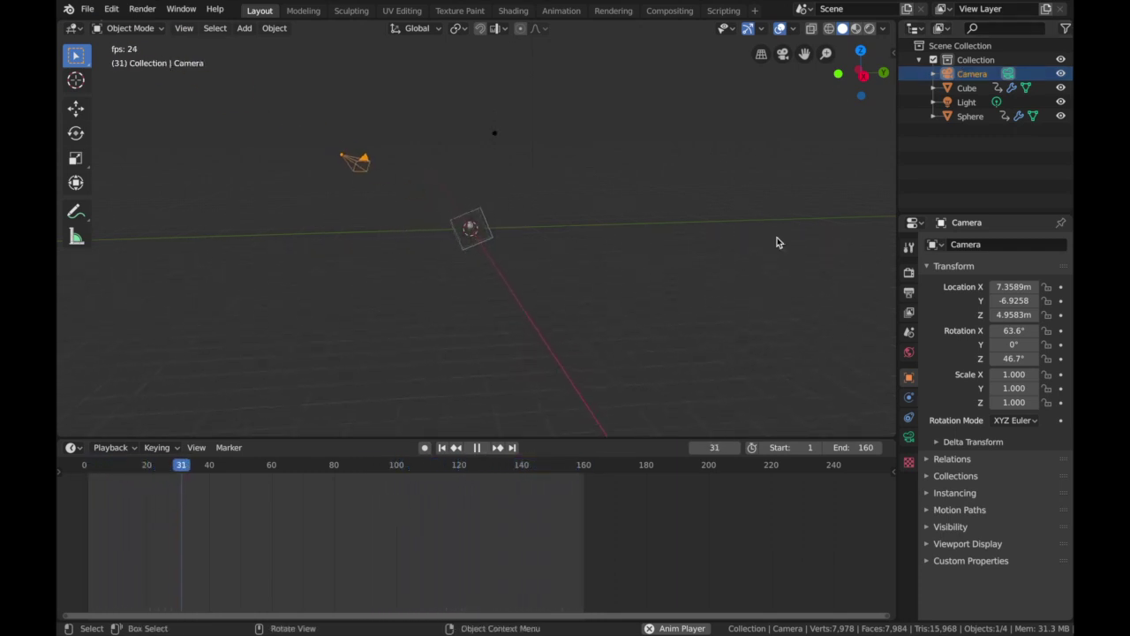
{"action": "key", "text": "Delete"}
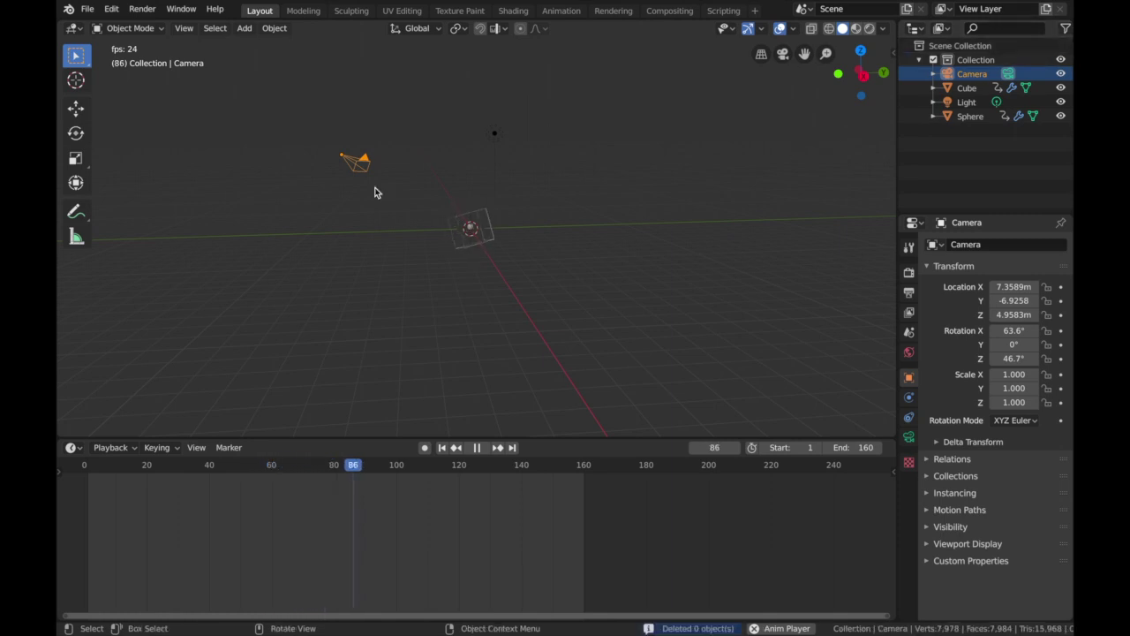
{"action": "left_click", "coordinate": [357, 160]}
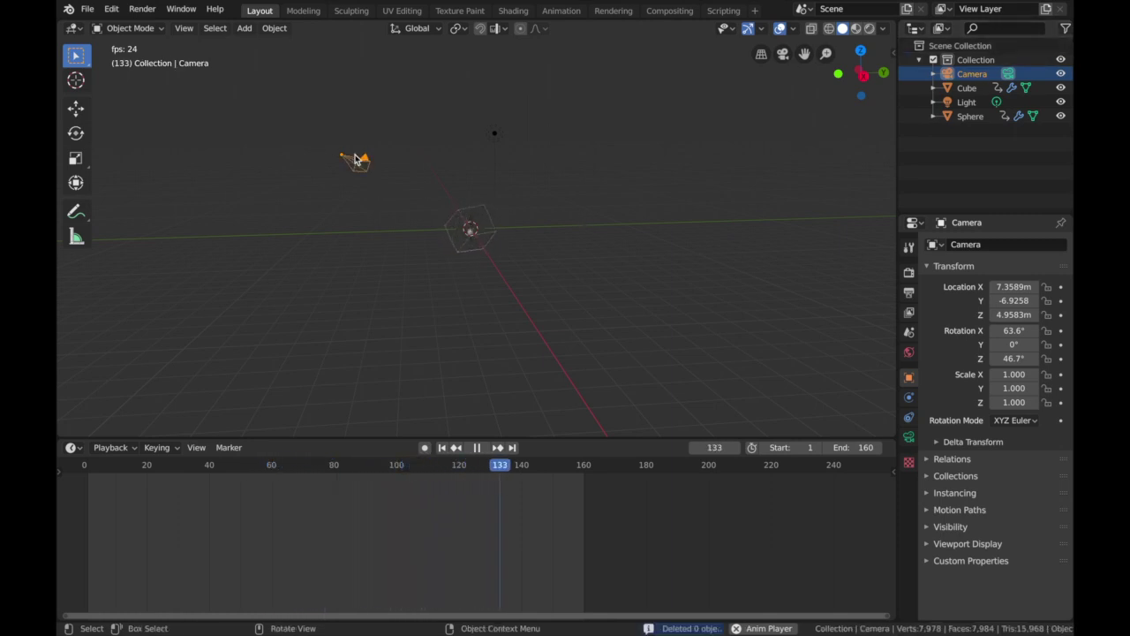
{"action": "key", "text": "Delete"}
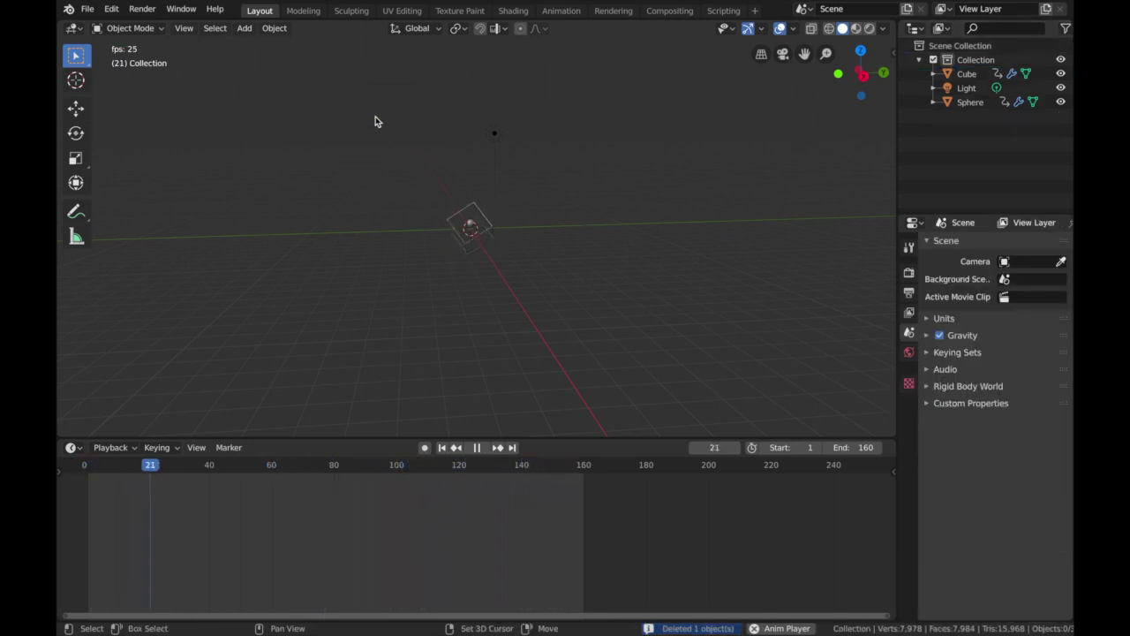
{"action": "key", "text": "shift+a"}
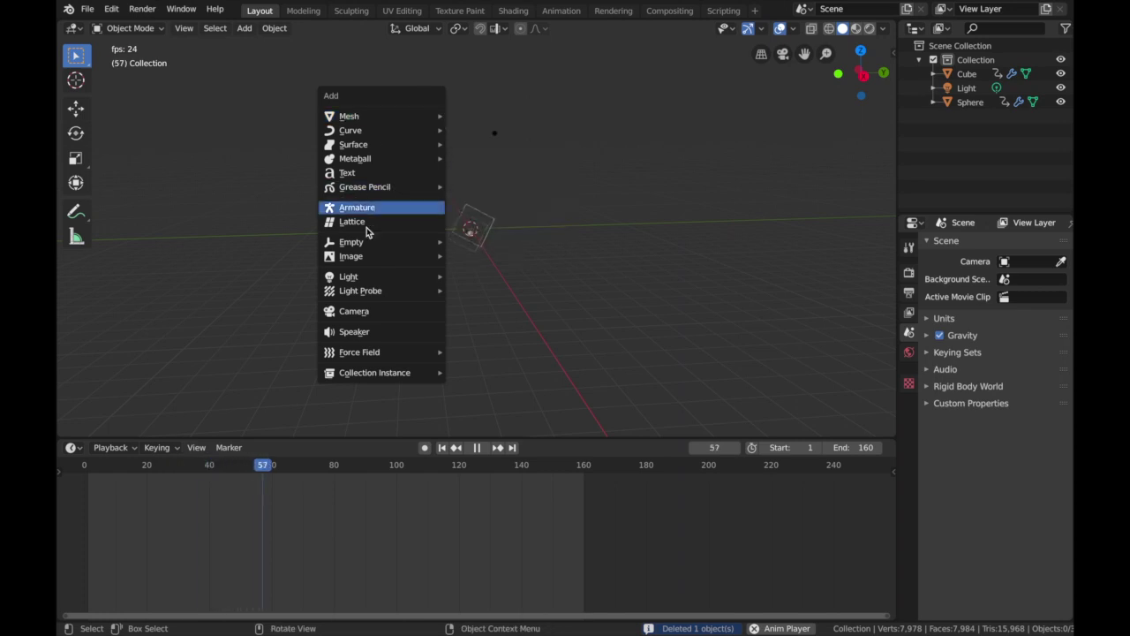
{"action": "left_click", "coordinate": [353, 311]}
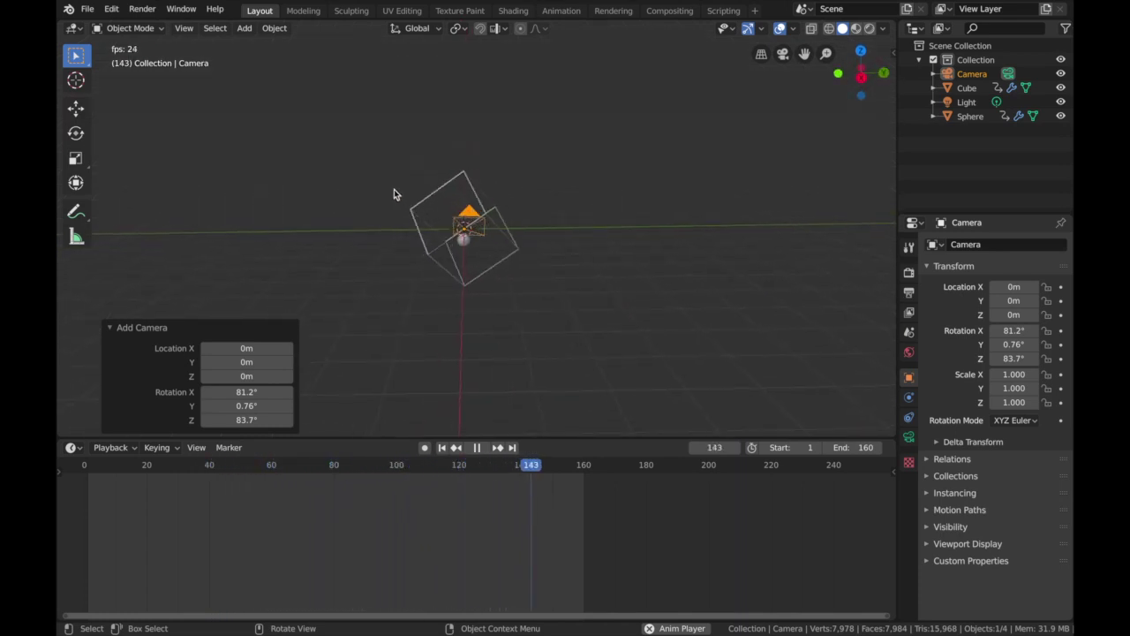
Centre the view on the cube and align the new camera to that view so the cube is framed.
{"action": "left_click", "coordinate": [967, 89]}
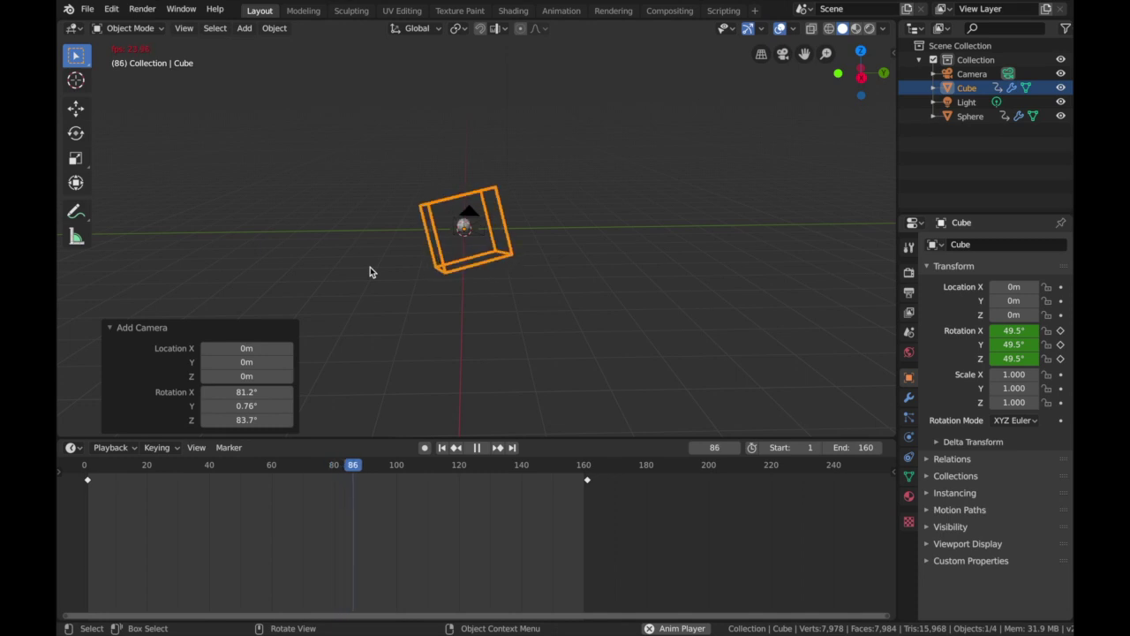
{"action": "key", "text": "grave"}
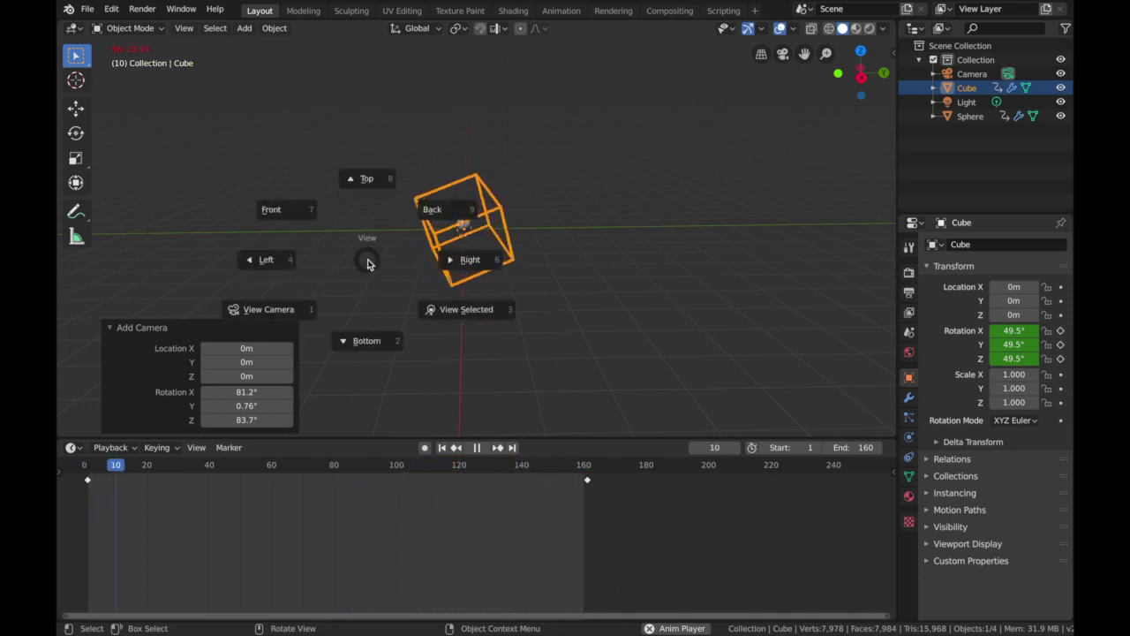
{"action": "key", "text": "3"}
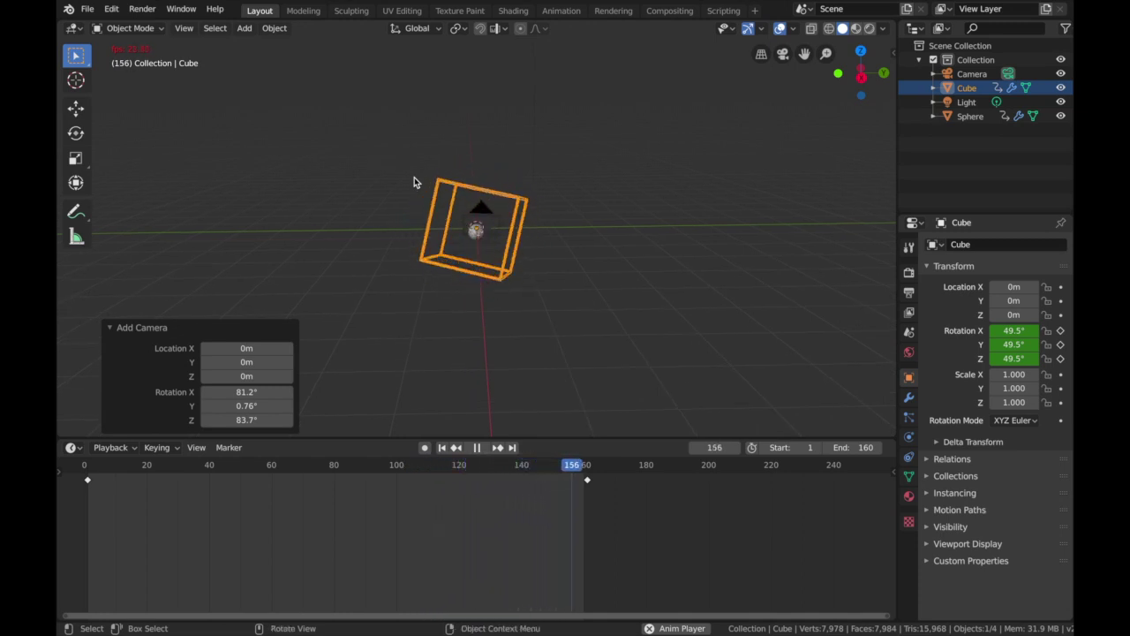
{"action": "key", "text": "KP_0"}
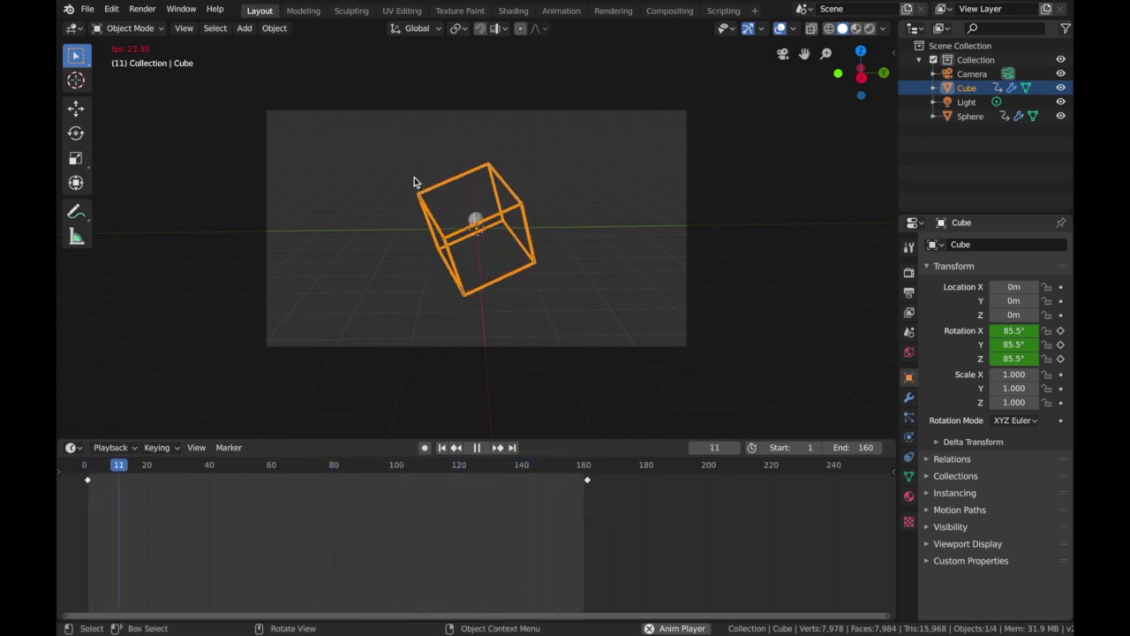
{"action": "middle_click_drag", "start_coordinate": [414, 177], "coordinate": [418, 202], "text": "ctrl"}
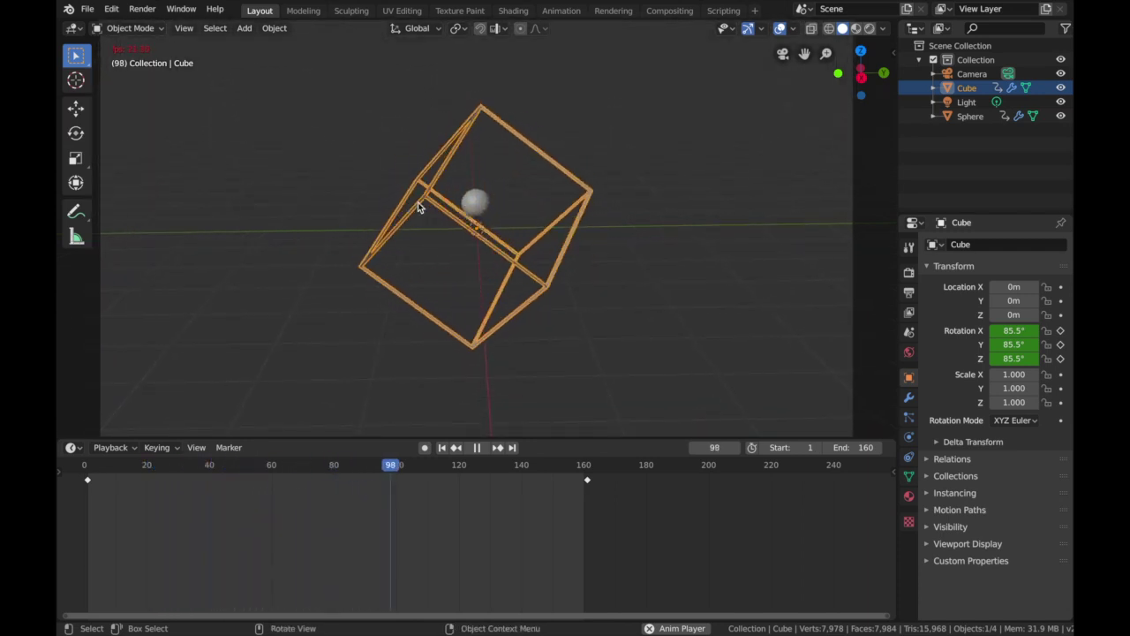
Delete the light from the scene and switch the viewport shading to Rendered.
{"action": "left_click", "coordinate": [965, 103]}
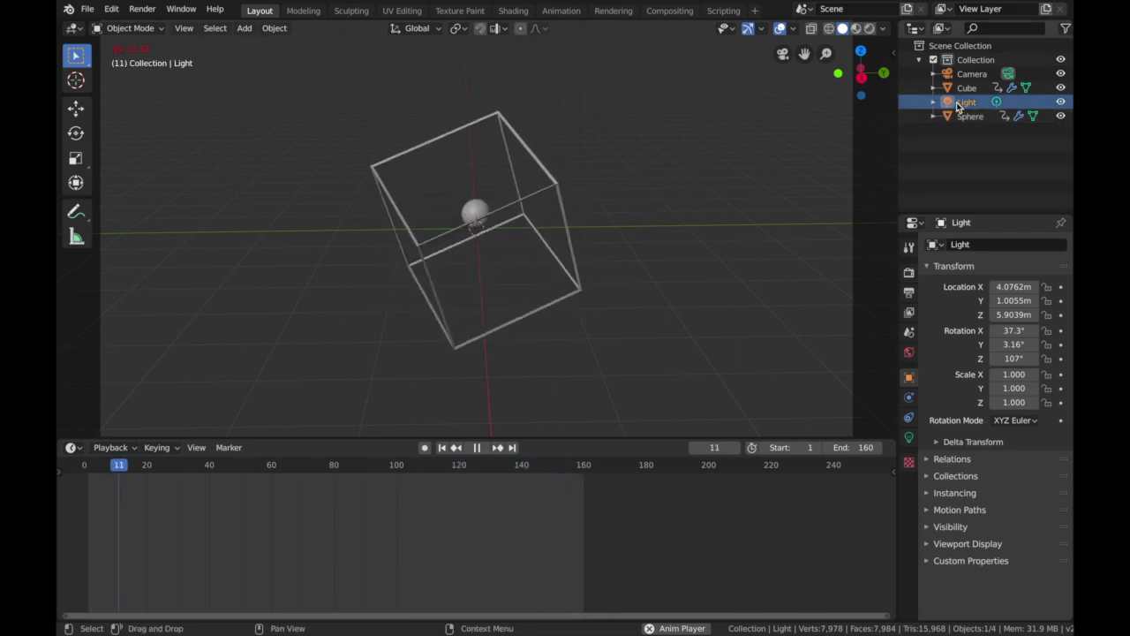
{"action": "key", "text": "x"}
{"action": "left_click", "coordinate": [610, 107]}
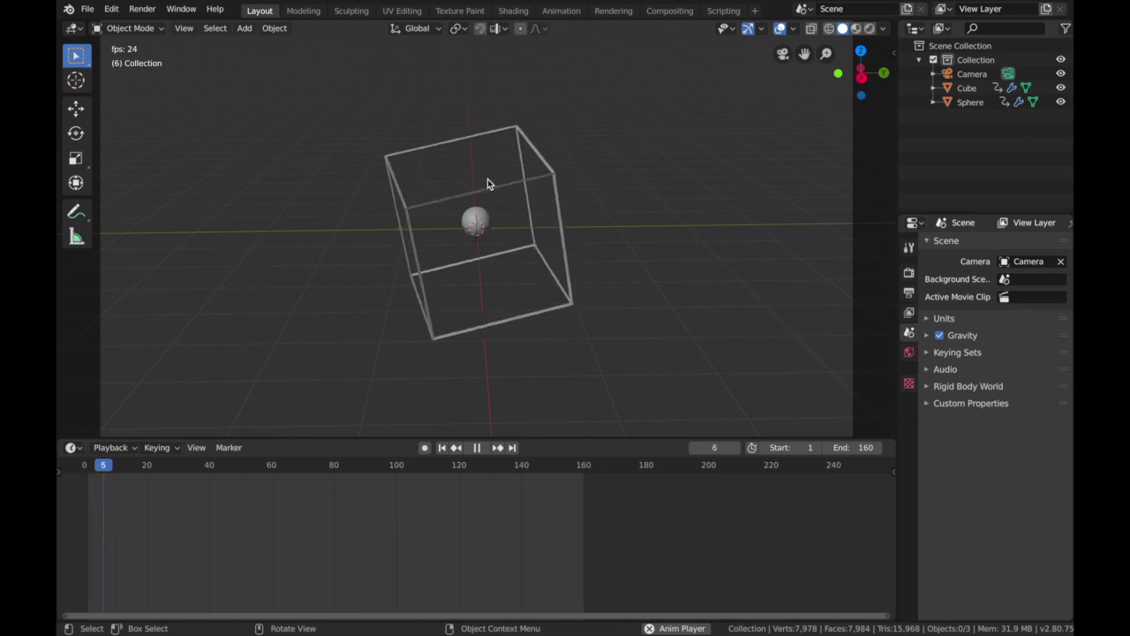
{"action": "key", "text": "z"}
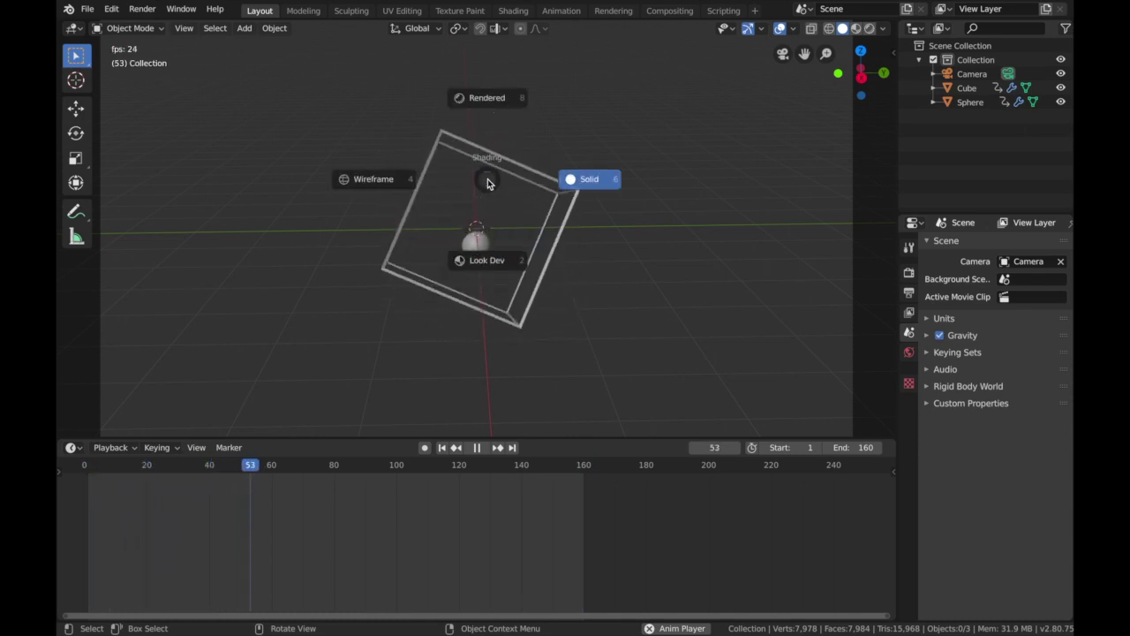
{"action": "left_click", "coordinate": [510, 97]}
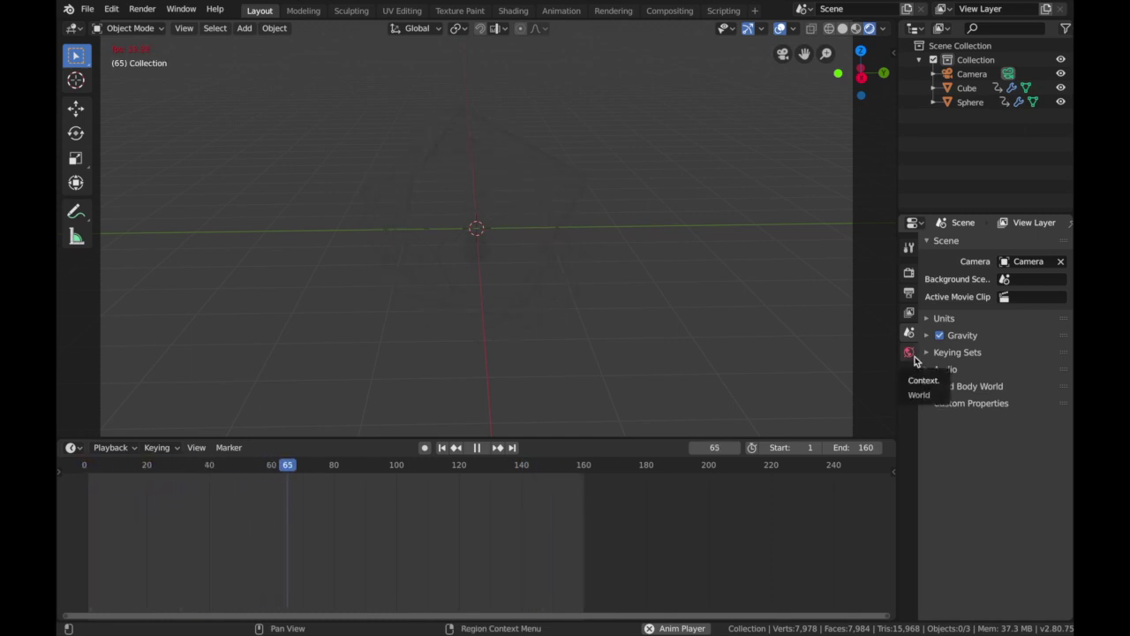
Change the cube's material surface to a white Emission shader with a strength of 10.
{"action": "left_click", "coordinate": [963, 89]}
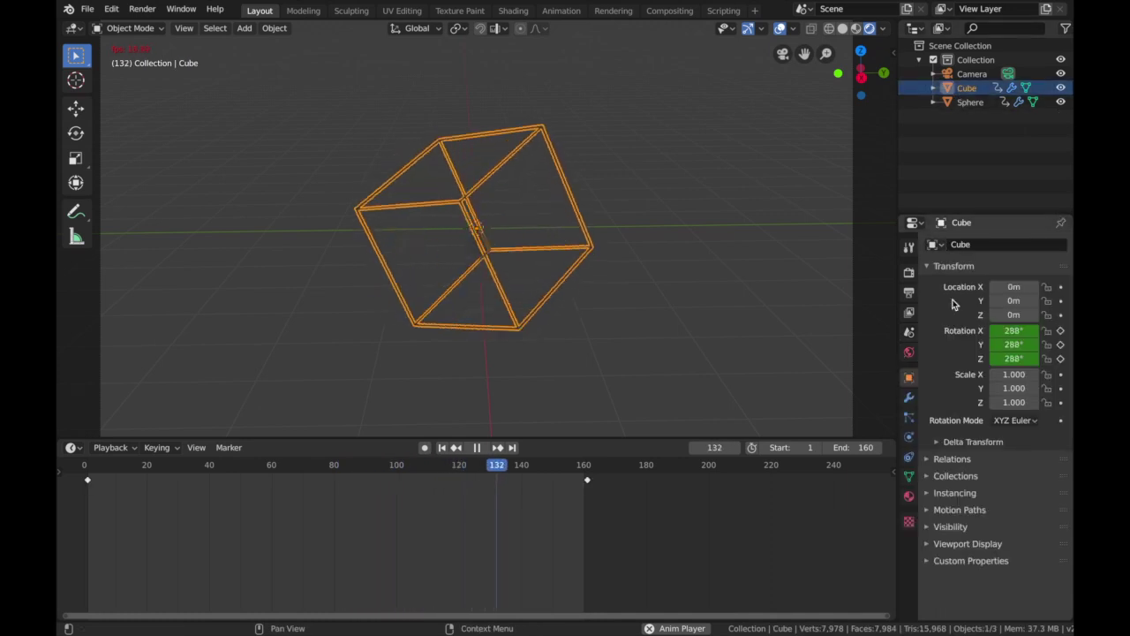
{"action": "left_click", "coordinate": [909, 498]}
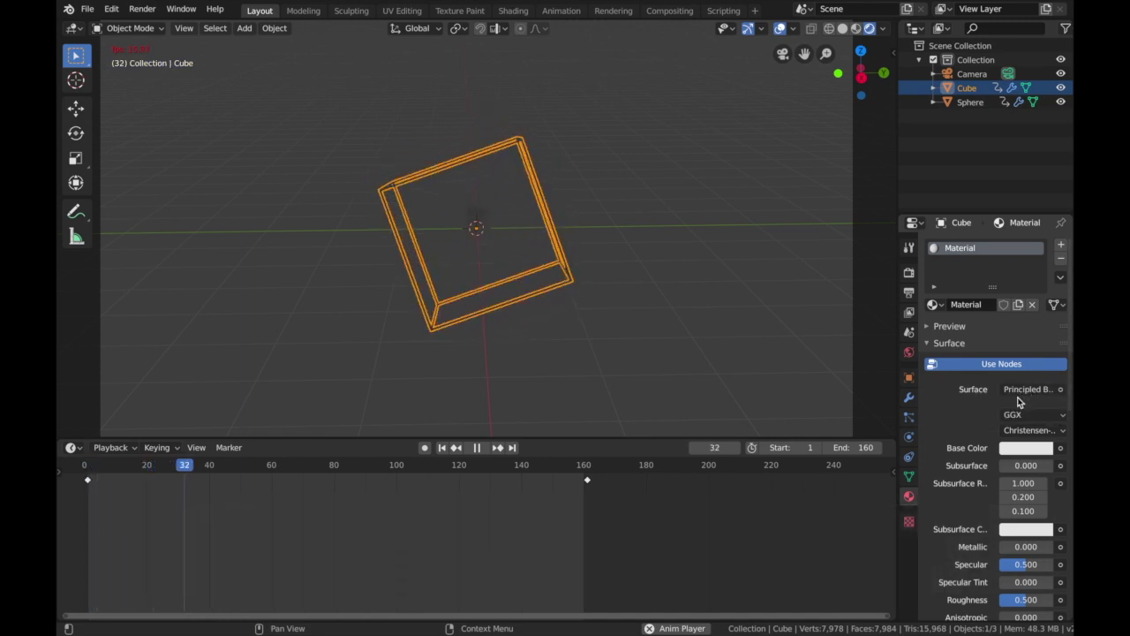
{"action": "left_click", "coordinate": [1024, 395]}
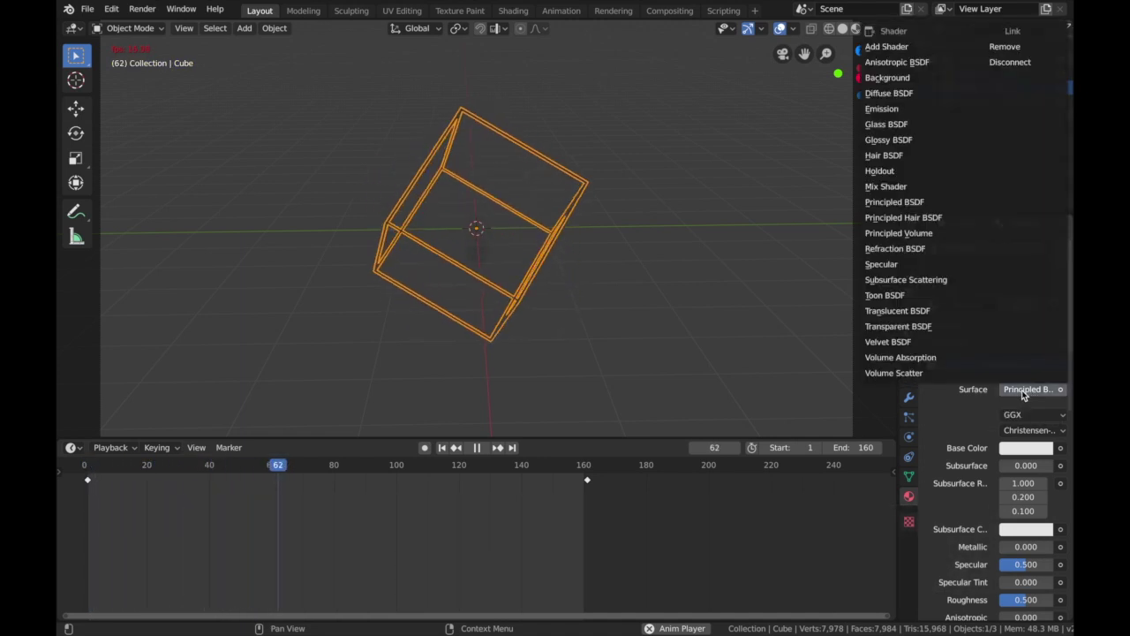
{"action": "left_click", "coordinate": [910, 110]}
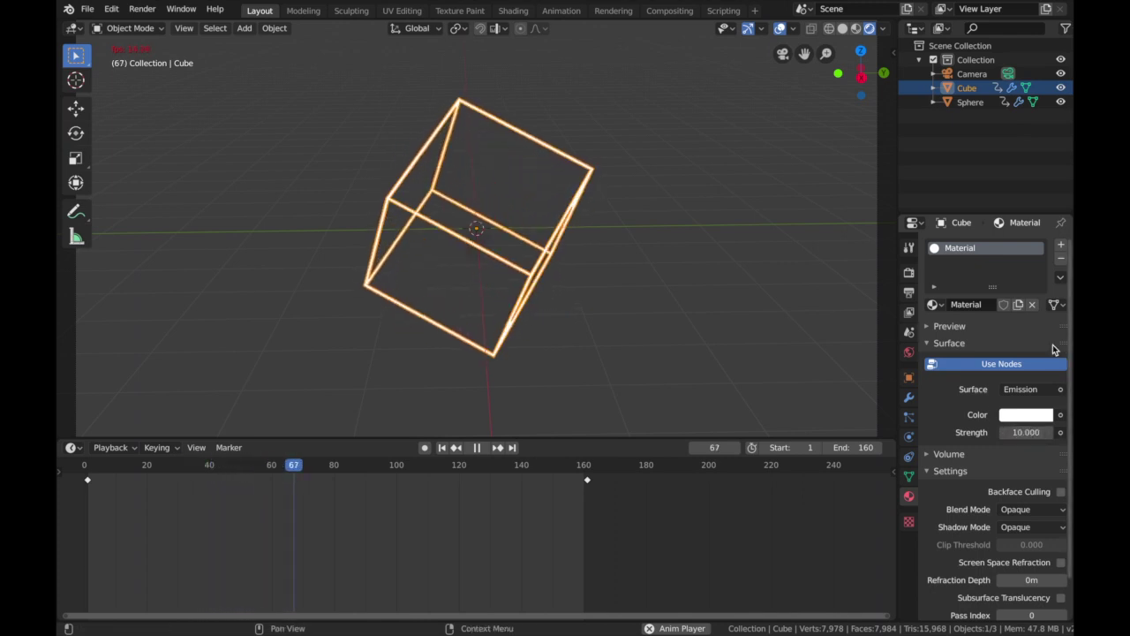
Set the world background color to black by reducing its HSV value to 0.
{"action": "left_click", "coordinate": [911, 355]}
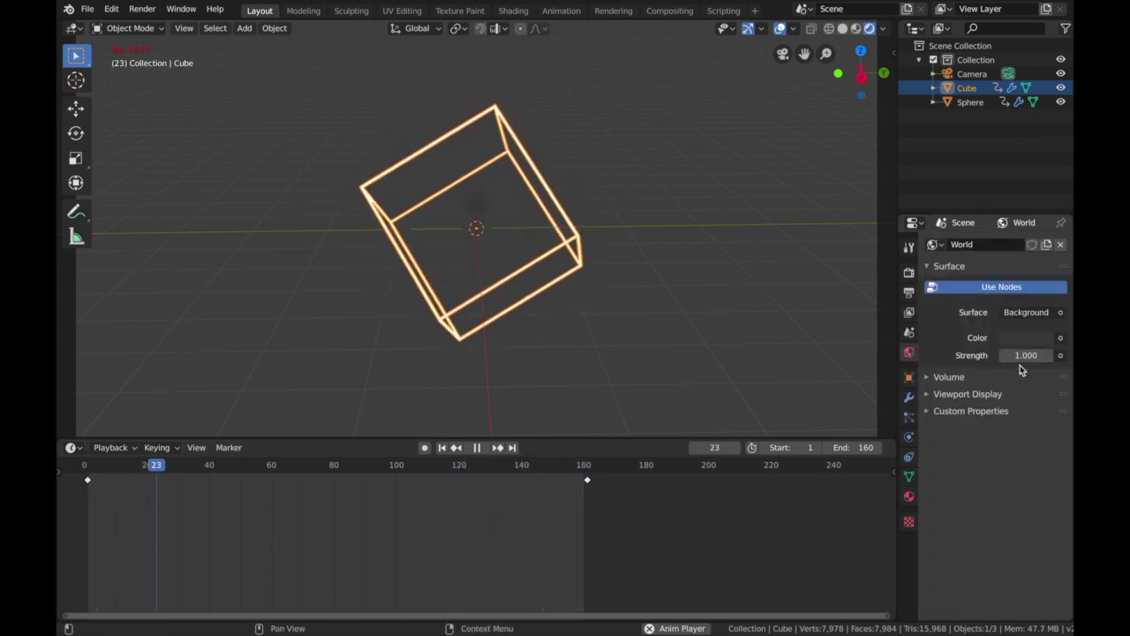
{"action": "left_click", "coordinate": [1025, 334]}
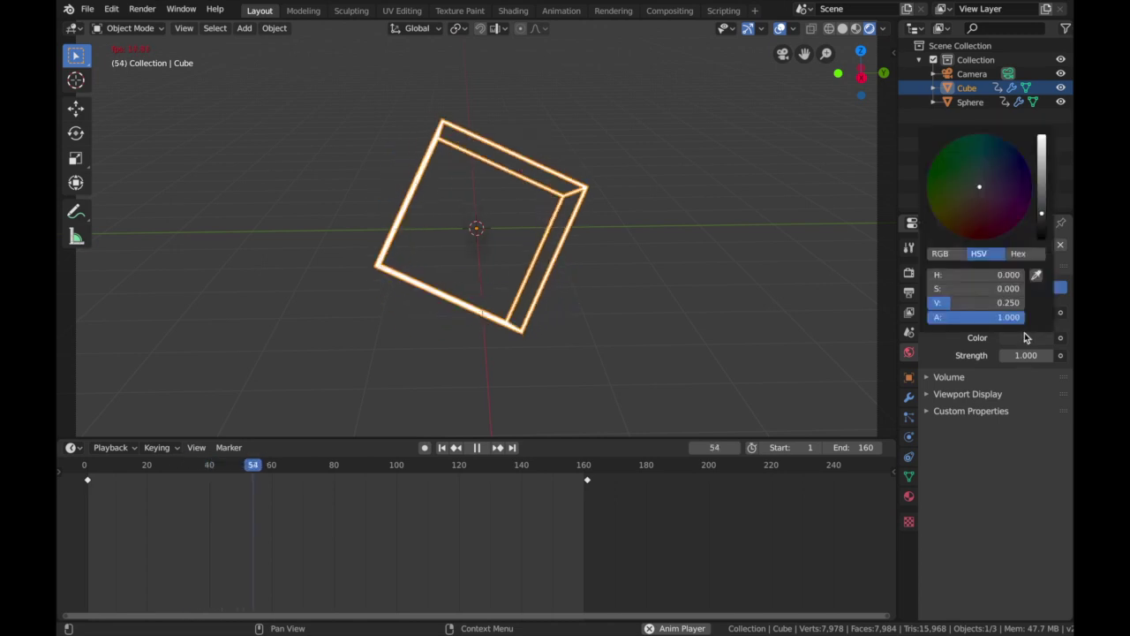
{"action": "left_click_drag", "start_coordinate": [976, 302], "coordinate": [936, 302]}
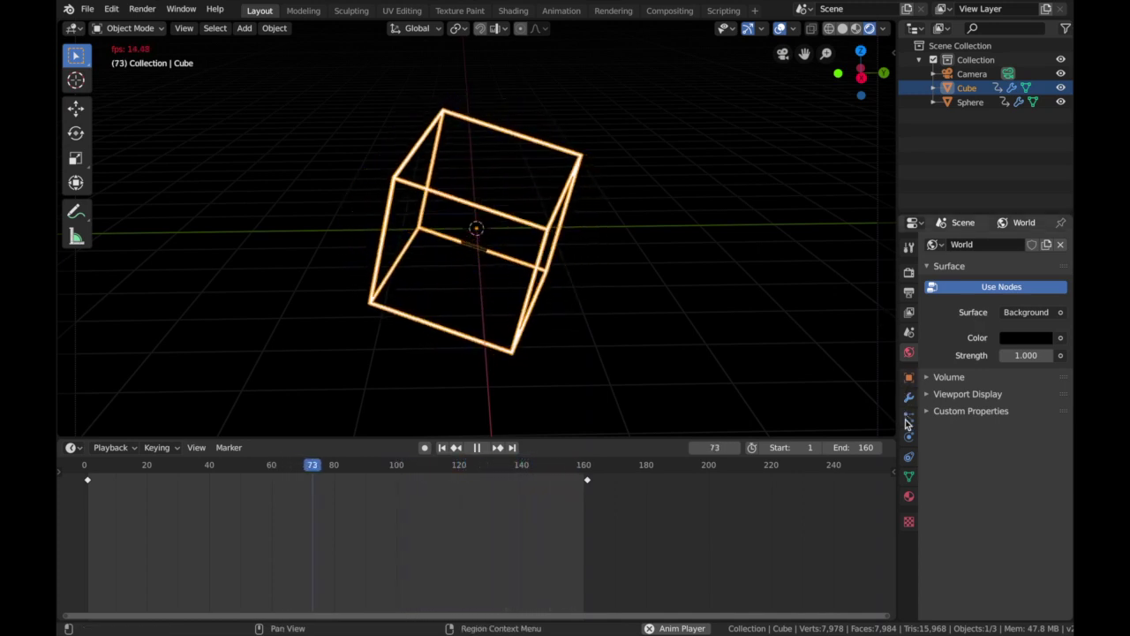
Create a new material for the sphere and change its surface shader to Emission.
{"action": "left_click", "coordinate": [909, 495]}
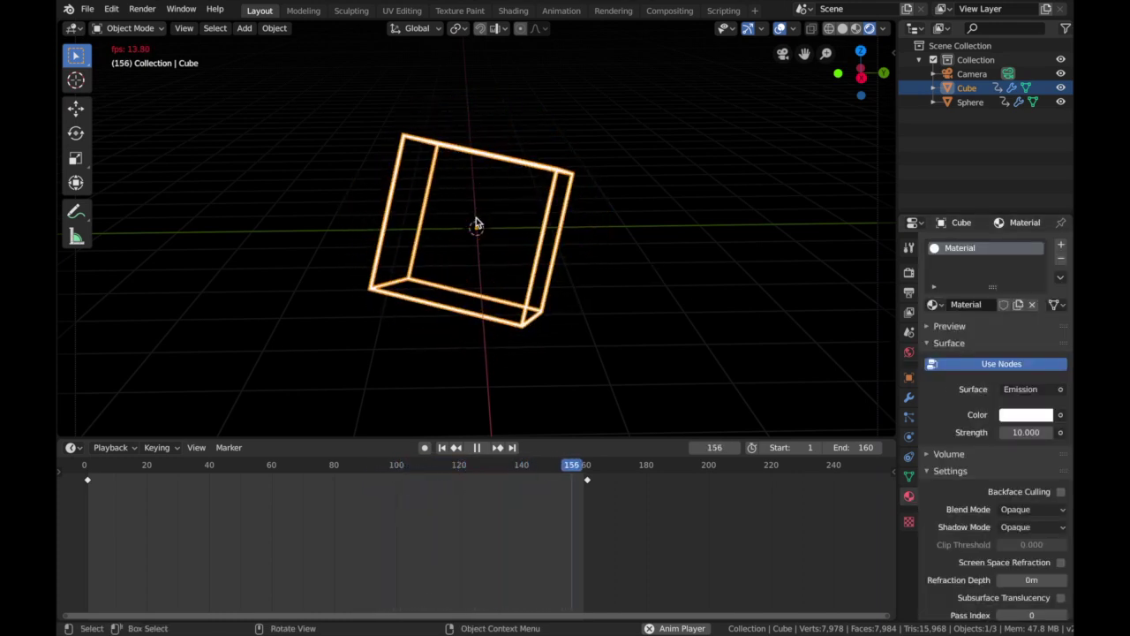
{"action": "left_click", "coordinate": [476, 224]}
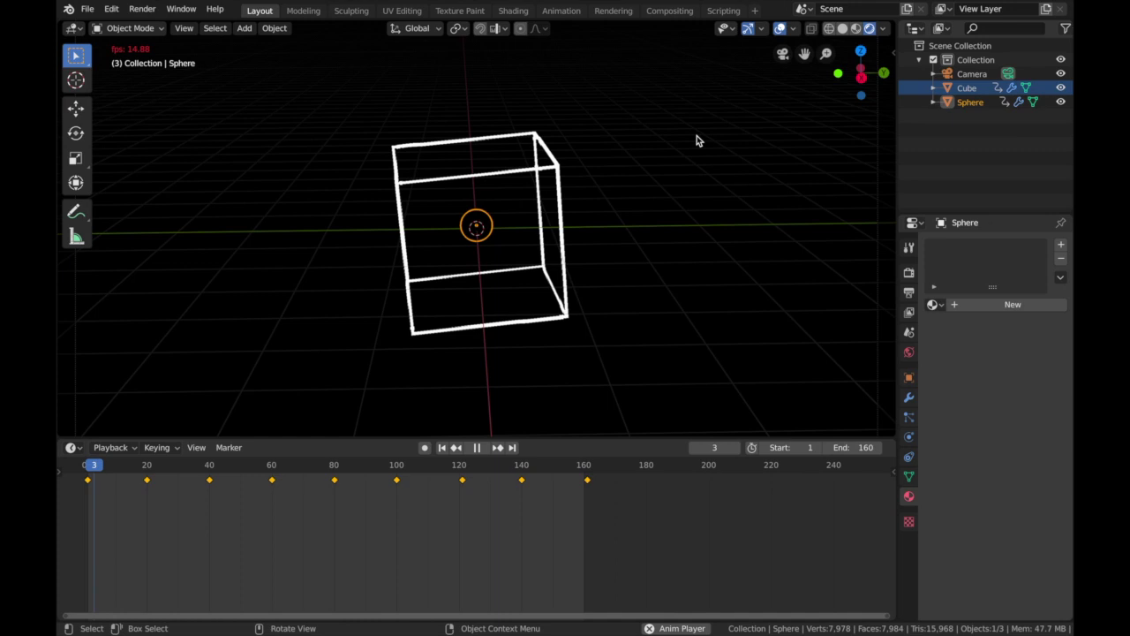
{"action": "left_click", "coordinate": [974, 303]}
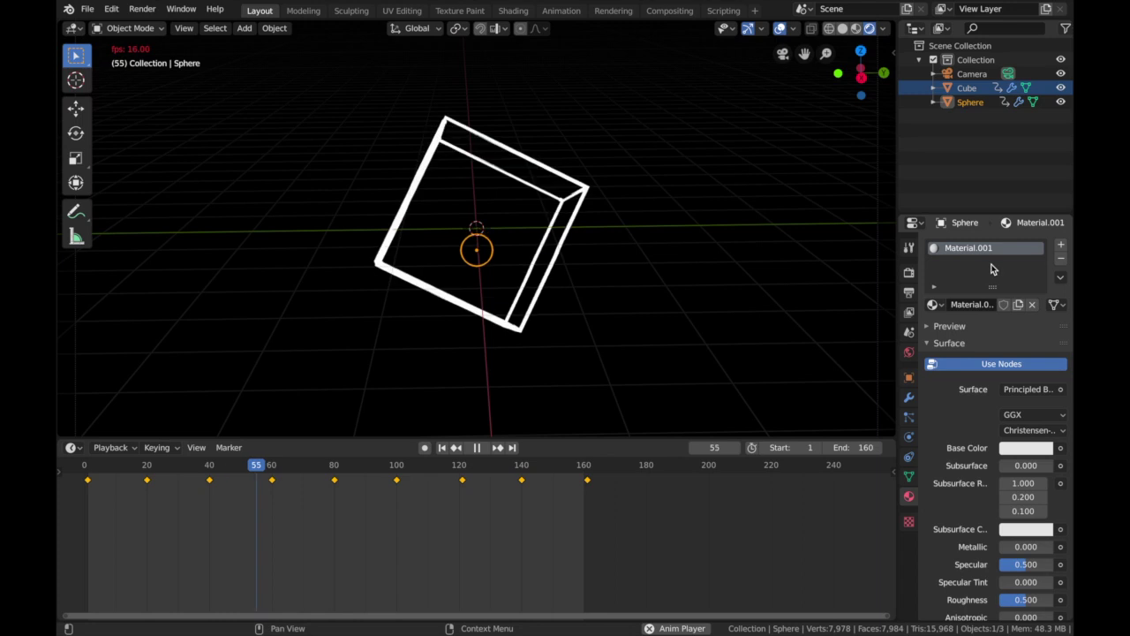
{"action": "left_click", "coordinate": [1023, 389]}
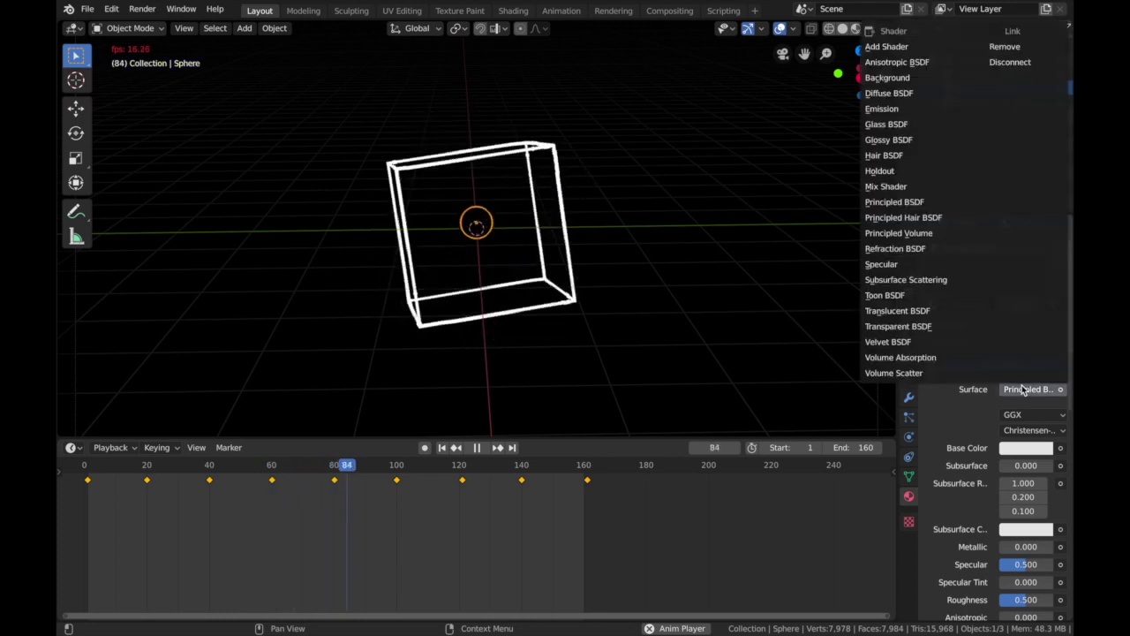
{"action": "left_click", "coordinate": [898, 109]}
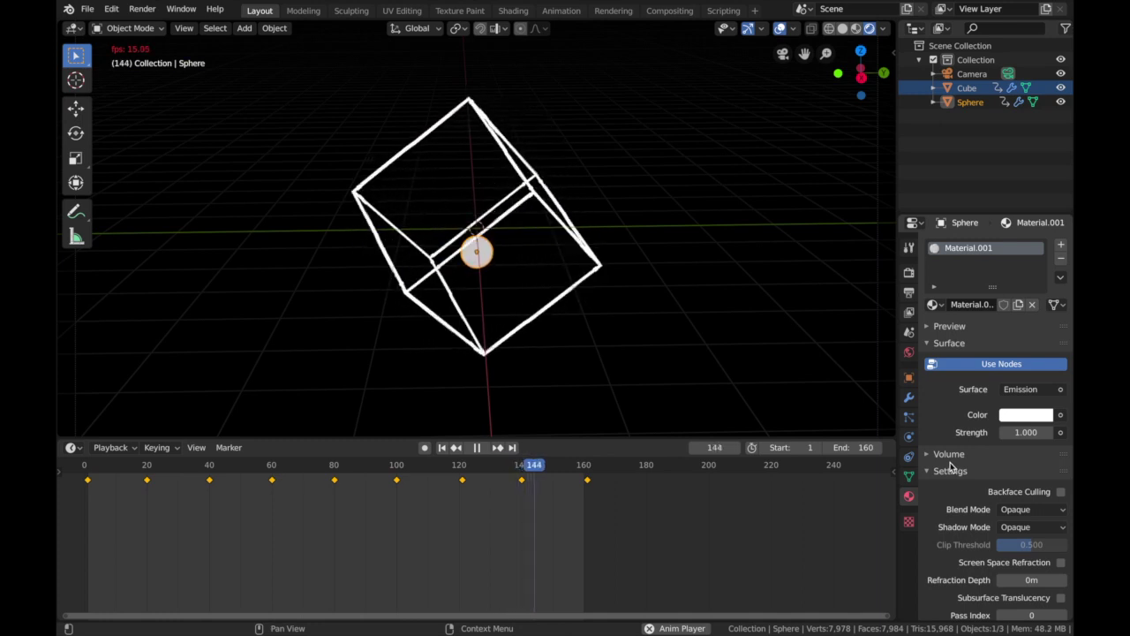
Set the sphere's emission color to bright cyan and its emission strength to 10.
{"action": "left_click", "coordinate": [1042, 414]}
{"action": "left_click_drag", "start_coordinate": [984, 267], "coordinate": [978, 242]}
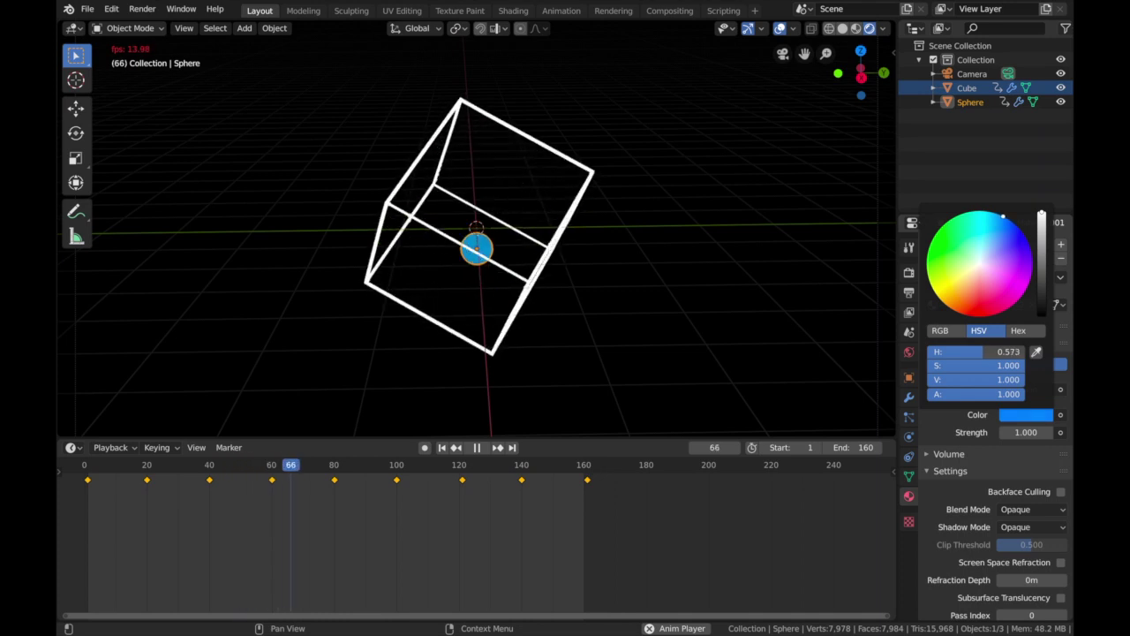
{"action": "left_click_drag", "start_coordinate": [1004, 215], "coordinate": [982, 216]}
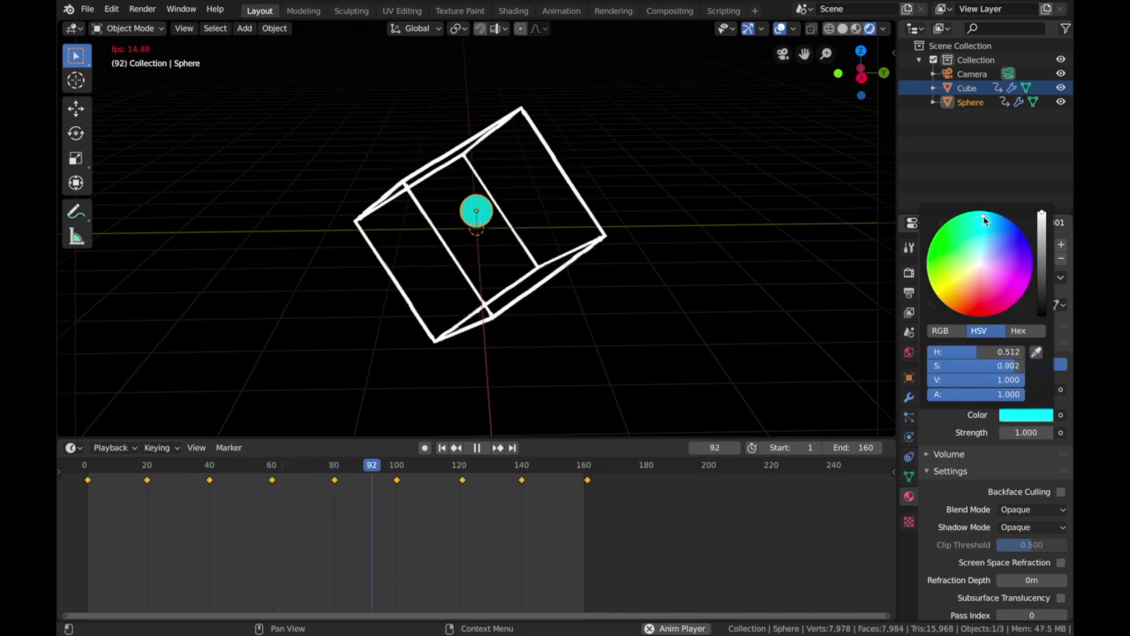
{"action": "left_click", "coordinate": [1023, 433]}
{"action": "type", "text": "10"}
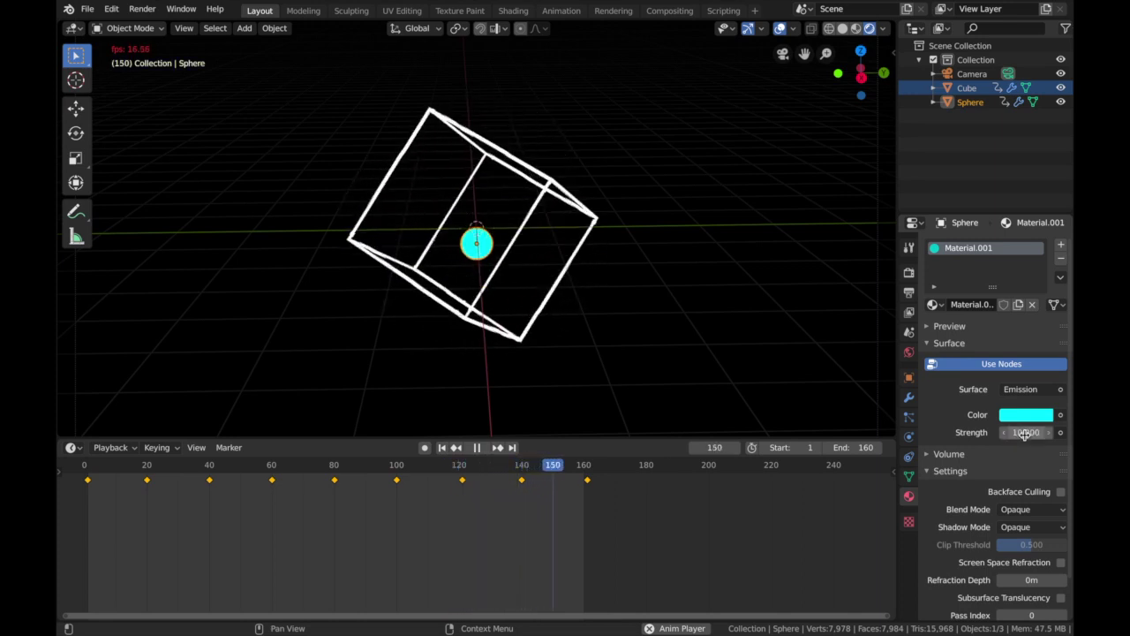
{"action": "key", "text": "Return"}
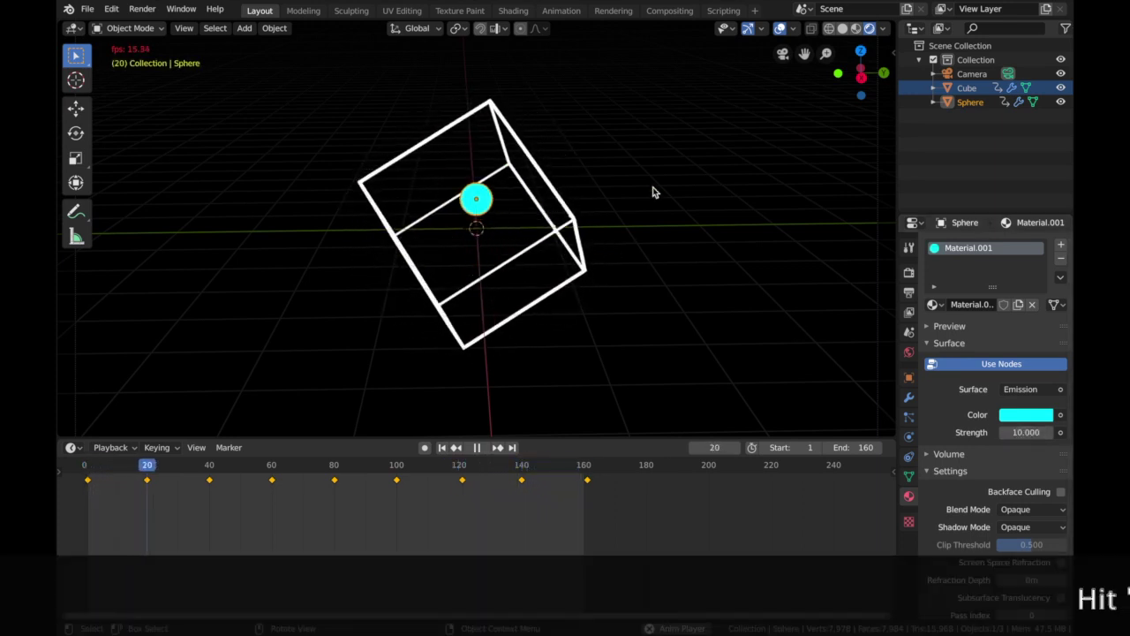
Hide the viewport overlays so that only the glowing cube and sphere are shown in the camera view.
{"action": "key", "text": "KP_0"}
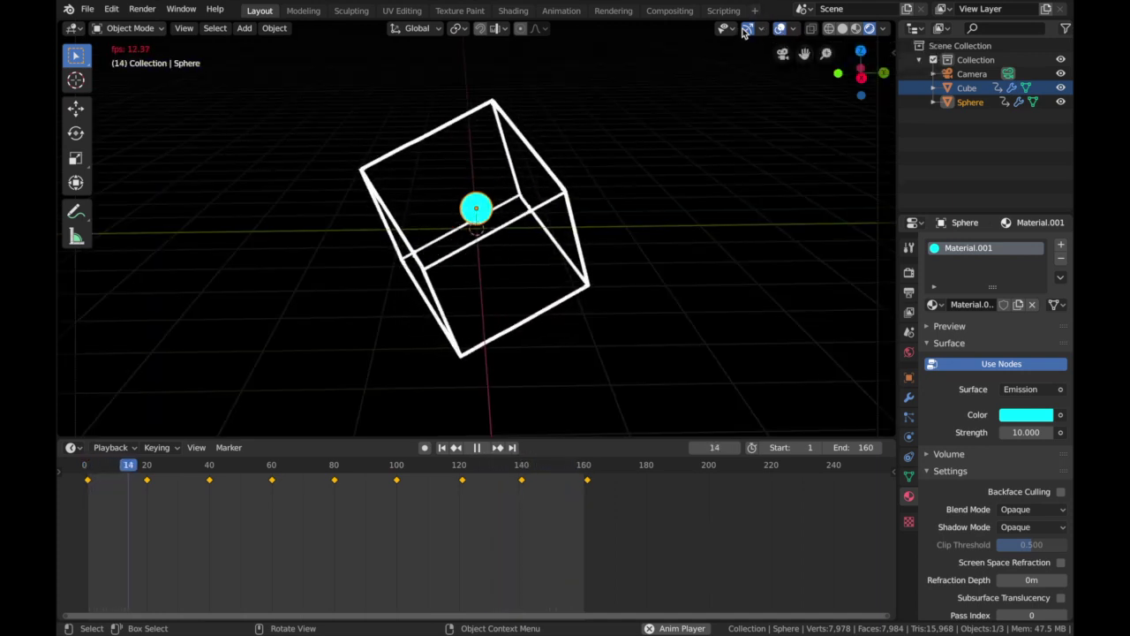
{"action": "left_click", "coordinate": [781, 29]}
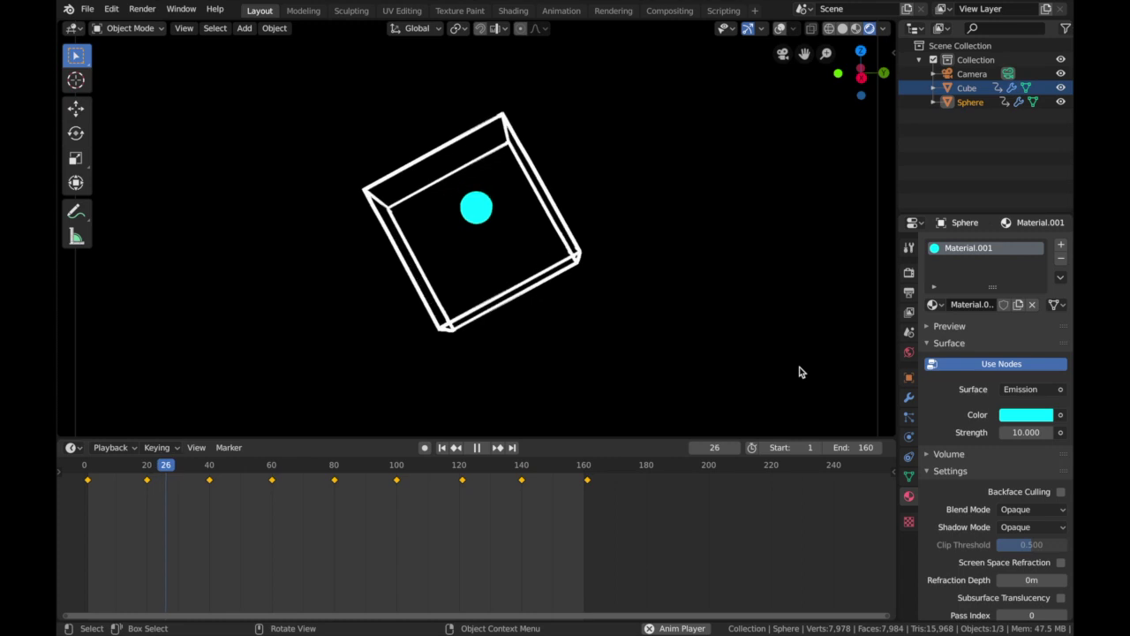
Enable Ambient Occlusion, Bloom and Motion Blur for the Eevee render and expand the Bloom options.
{"action": "left_click", "coordinate": [559, 153]}
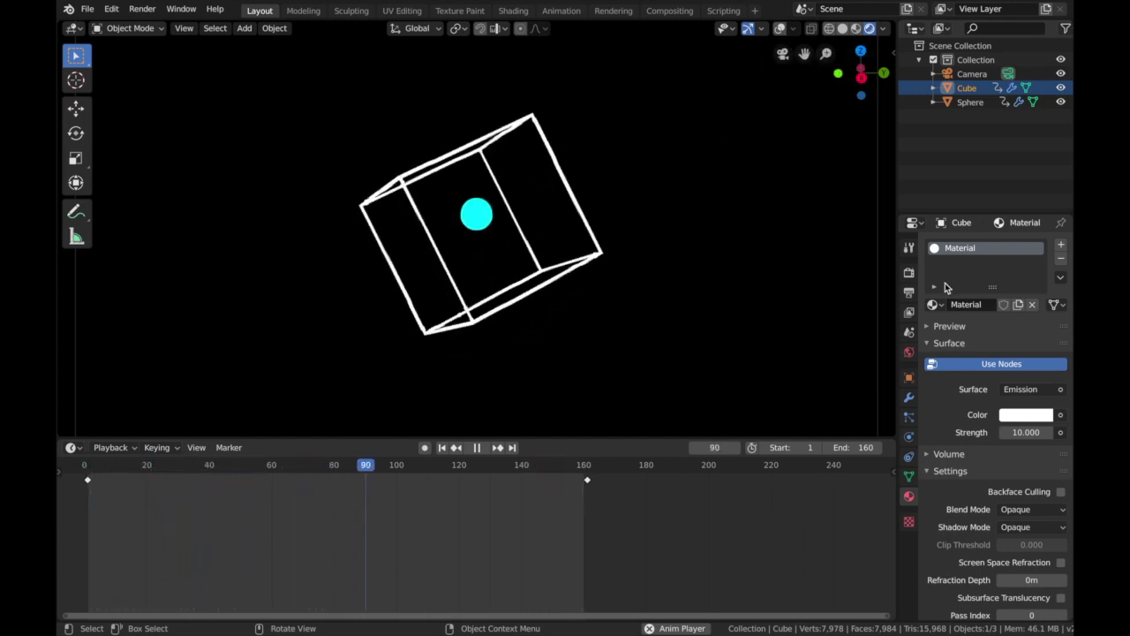
{"action": "left_click", "coordinate": [909, 275]}
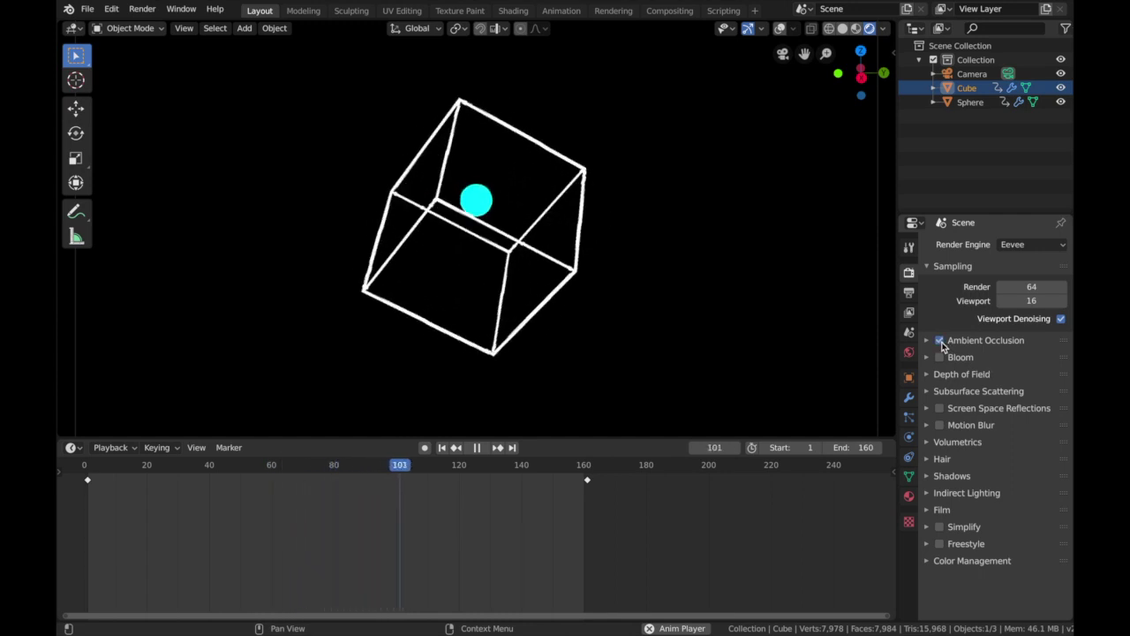
{"action": "left_click", "coordinate": [939, 358]}
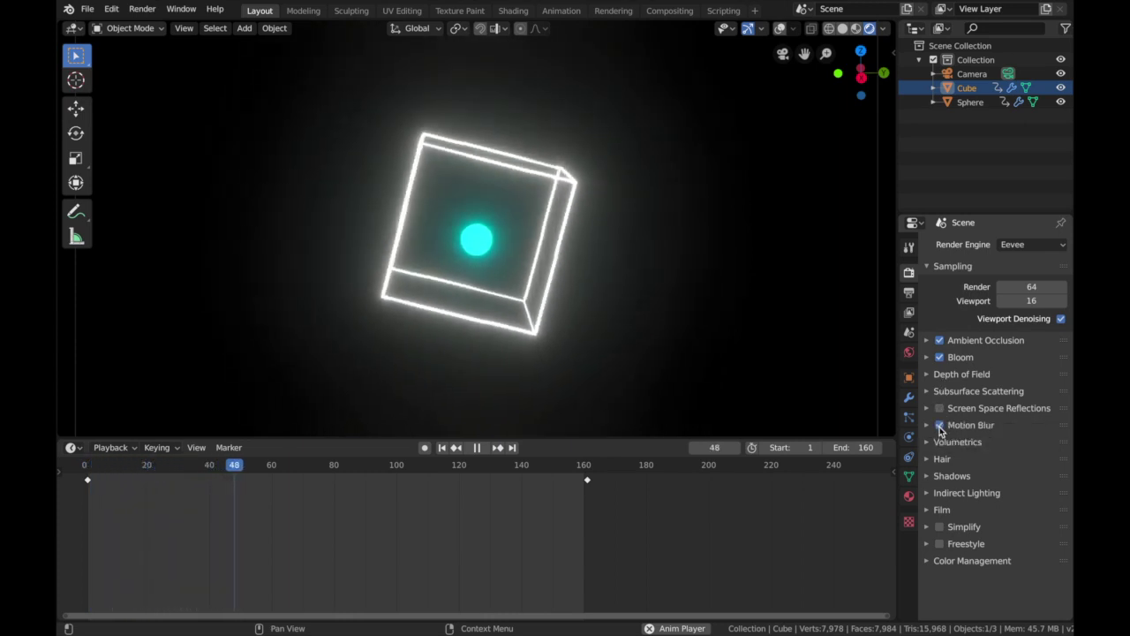
{"action": "left_click", "coordinate": [926, 356]}
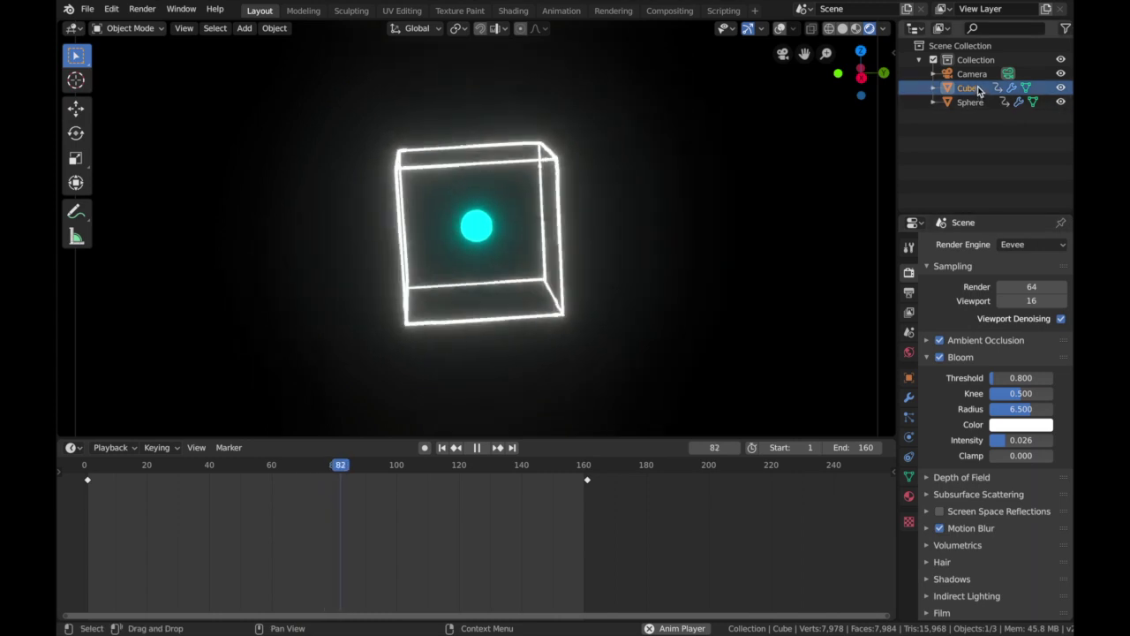
Set the cube's emission strength to 2 and the sphere's emission strength to 8.
{"action": "left_click", "coordinate": [909, 495]}
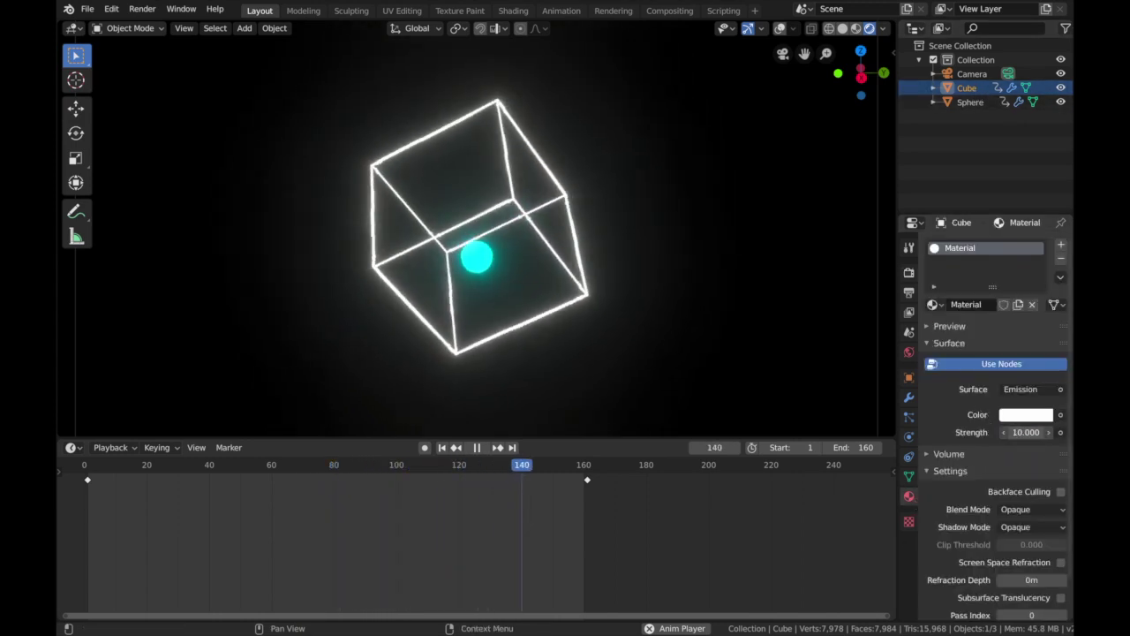
{"action": "mouse_move", "coordinate": [1026, 432]}
{"action": "left_mouse_down"}
{"action": "mouse_move", "coordinate": [950, 432]}
{"action": "mouse_move", "coordinate": [1039, 432]}
{"action": "left_mouse_up"}
{"action": "left_click", "coordinate": [477, 232]}
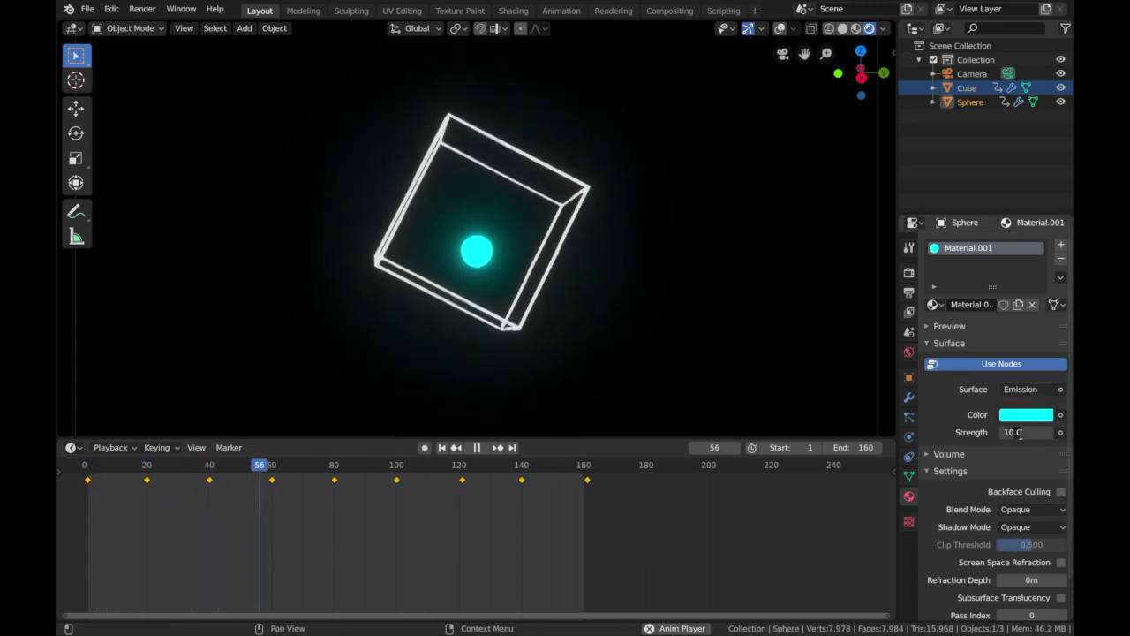
{"action": "left_click_drag", "start_coordinate": [1026, 432], "coordinate": [1014, 432]}
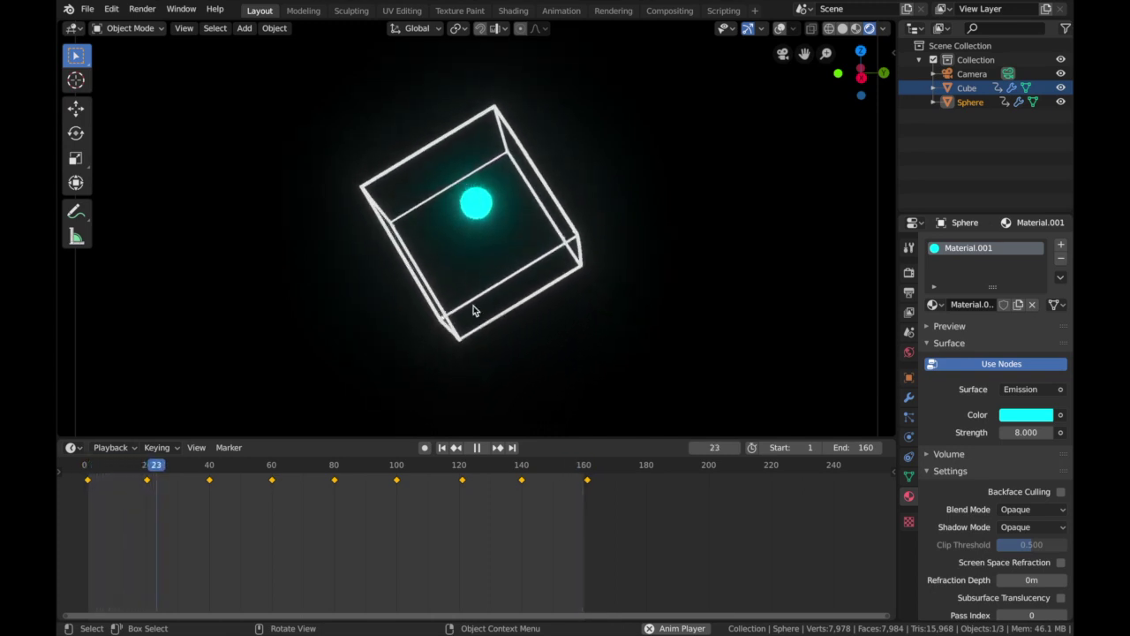
Select all of the sphere's keyframes and set their interpolation to Bezier.
{"action": "left_click", "coordinate": [202, 541]}
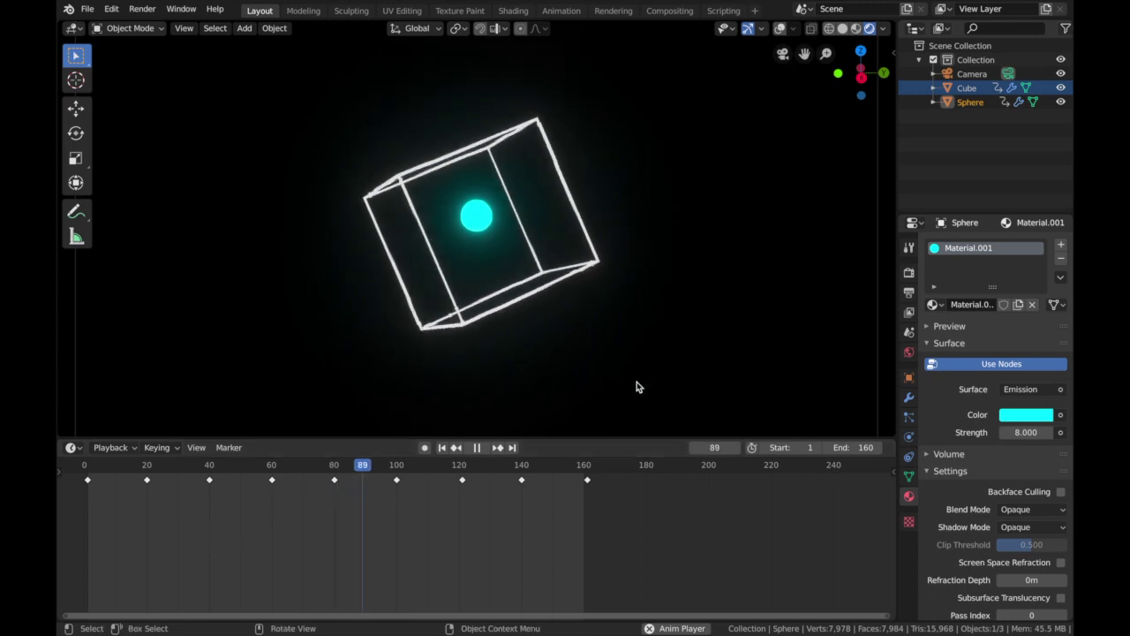
{"action": "left_click", "coordinate": [969, 102]}
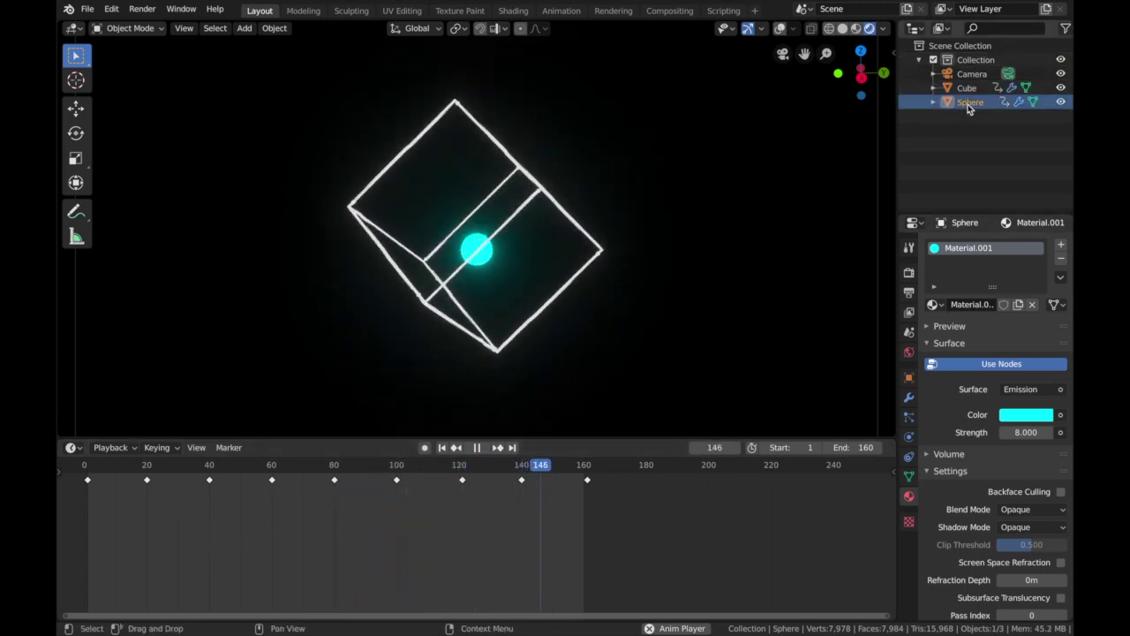
{"action": "key", "text": "a"}
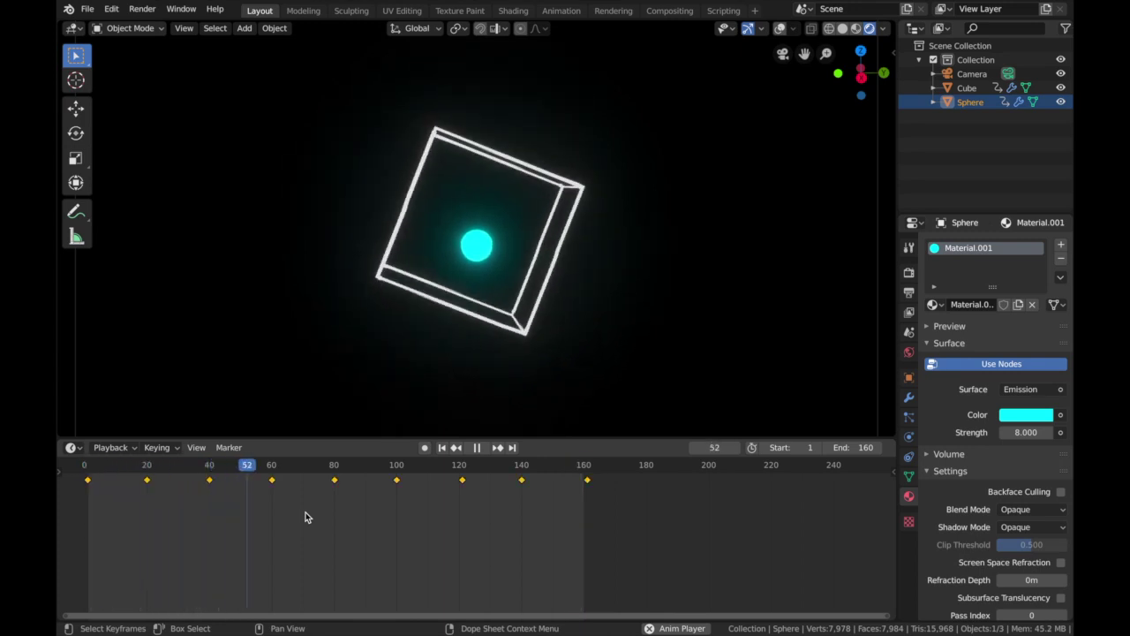
{"action": "key", "text": "t"}
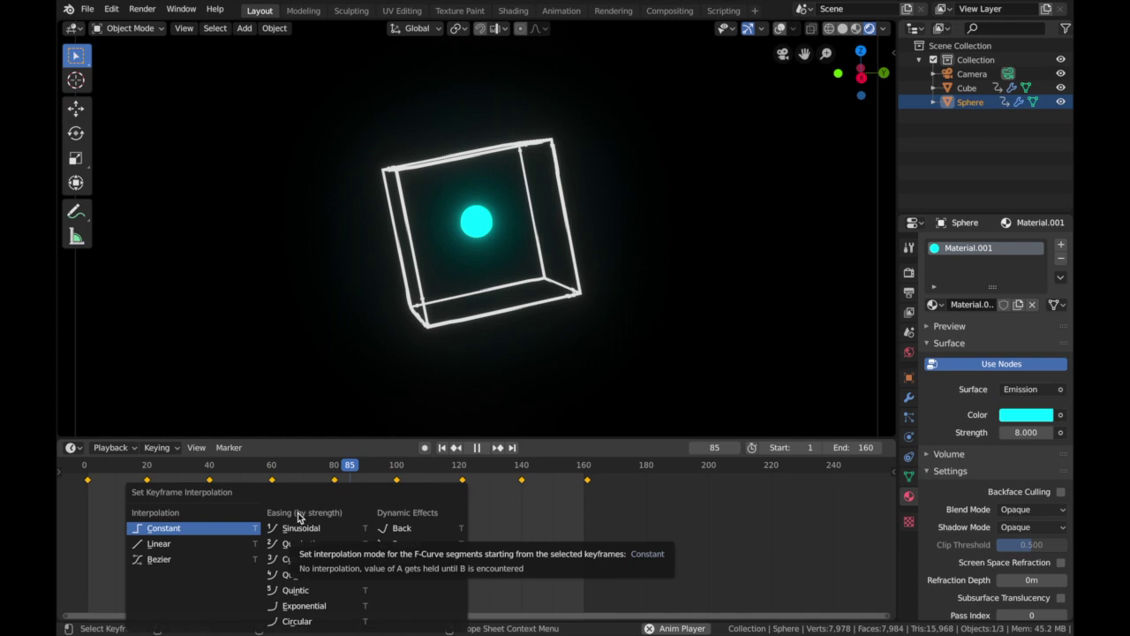
{"action": "left_click", "coordinate": [166, 562]}
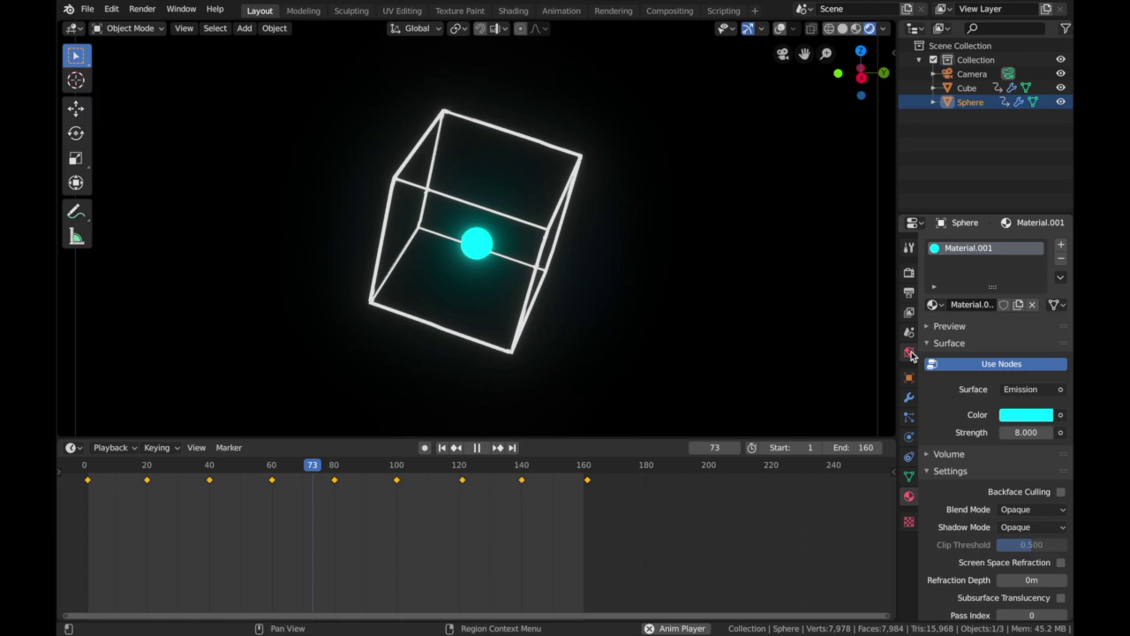
Set the color management look of the render to Very High Contrast.
{"action": "left_click", "coordinate": [908, 271]}
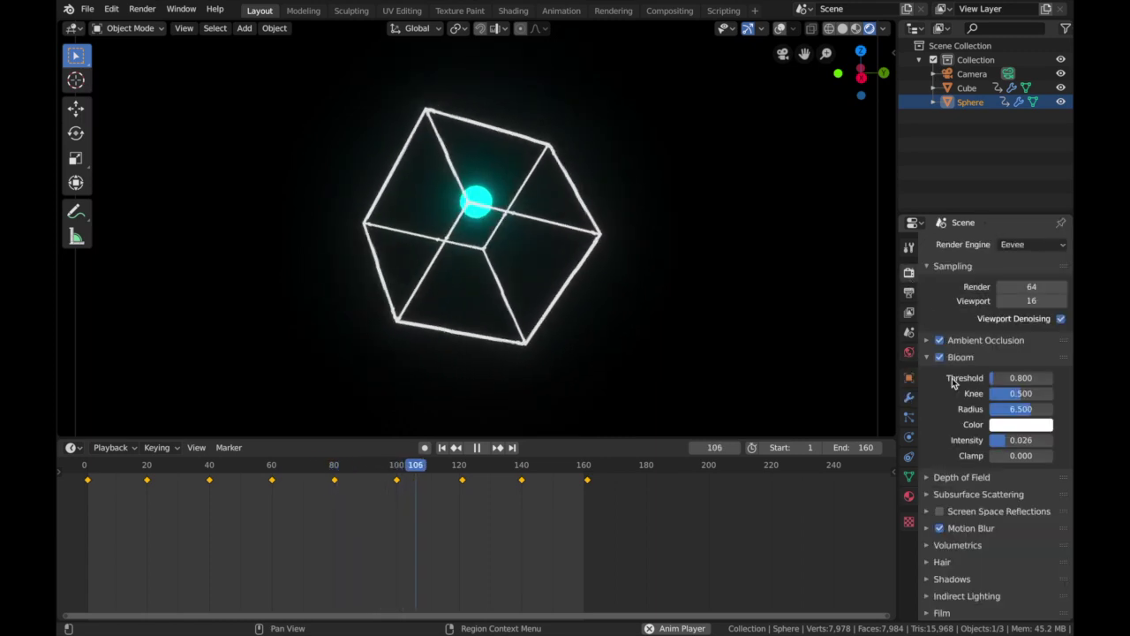
{"action": "scroll", "coordinate": [973, 443], "scroll_direction": "down", "scroll_amount": 1}
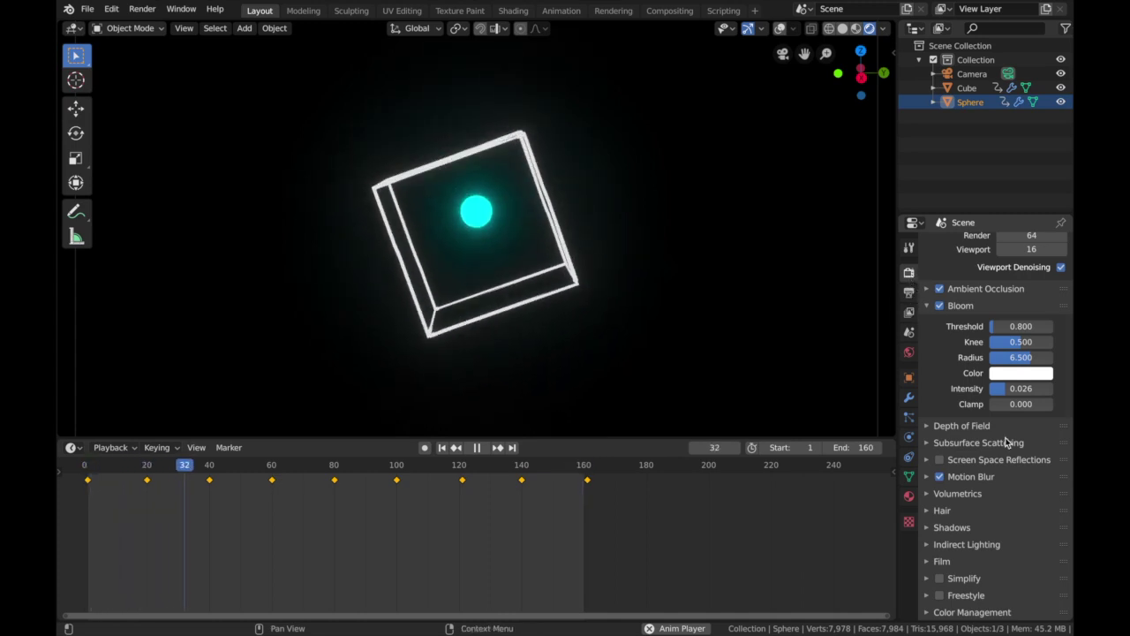
{"action": "scroll", "coordinate": [963, 529], "scroll_direction": "up", "scroll_amount": 2}
{"action": "scroll", "coordinate": [989, 459], "scroll_direction": "down", "scroll_amount": 2}
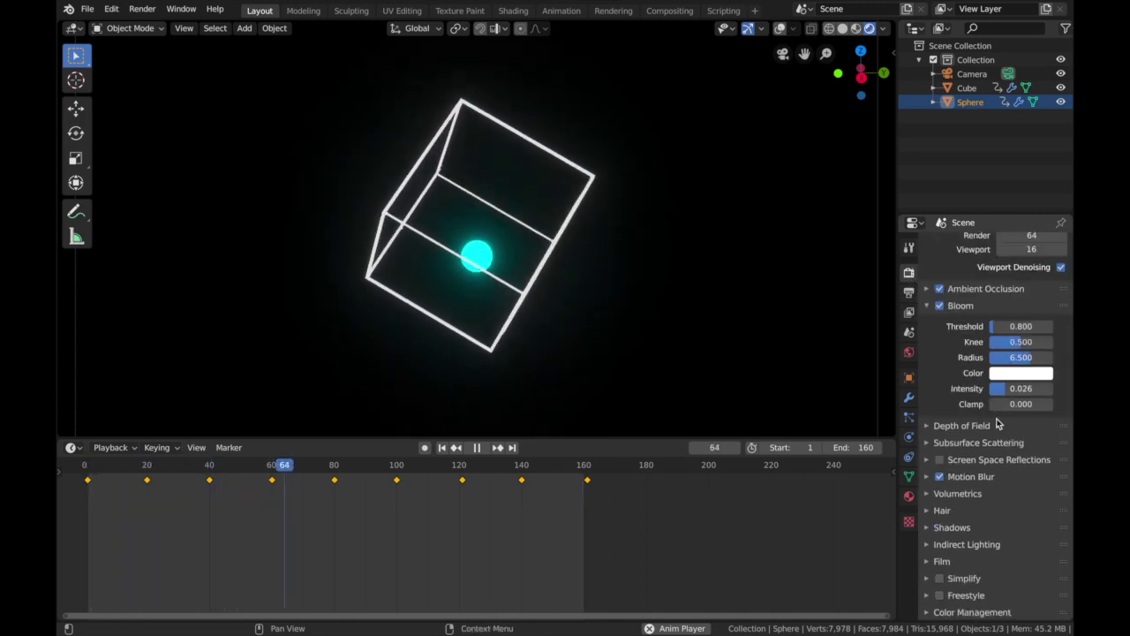
{"action": "left_click", "coordinate": [927, 612]}
{"action": "scroll", "coordinate": [980, 530], "scroll_direction": "down", "scroll_amount": 4}
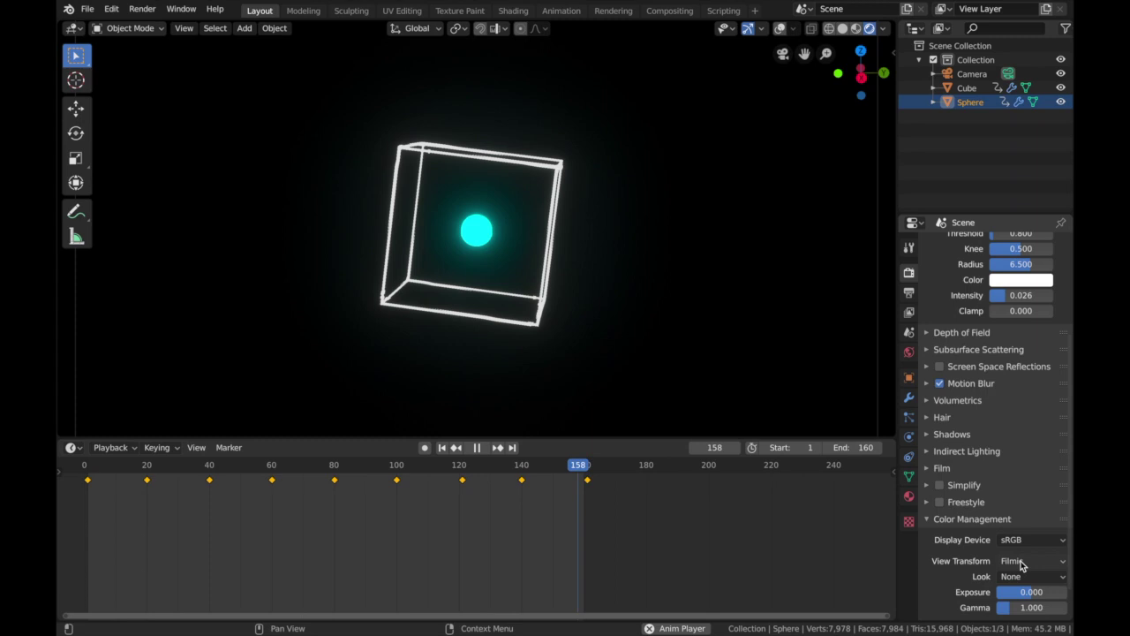
{"action": "left_click", "coordinate": [1016, 578]}
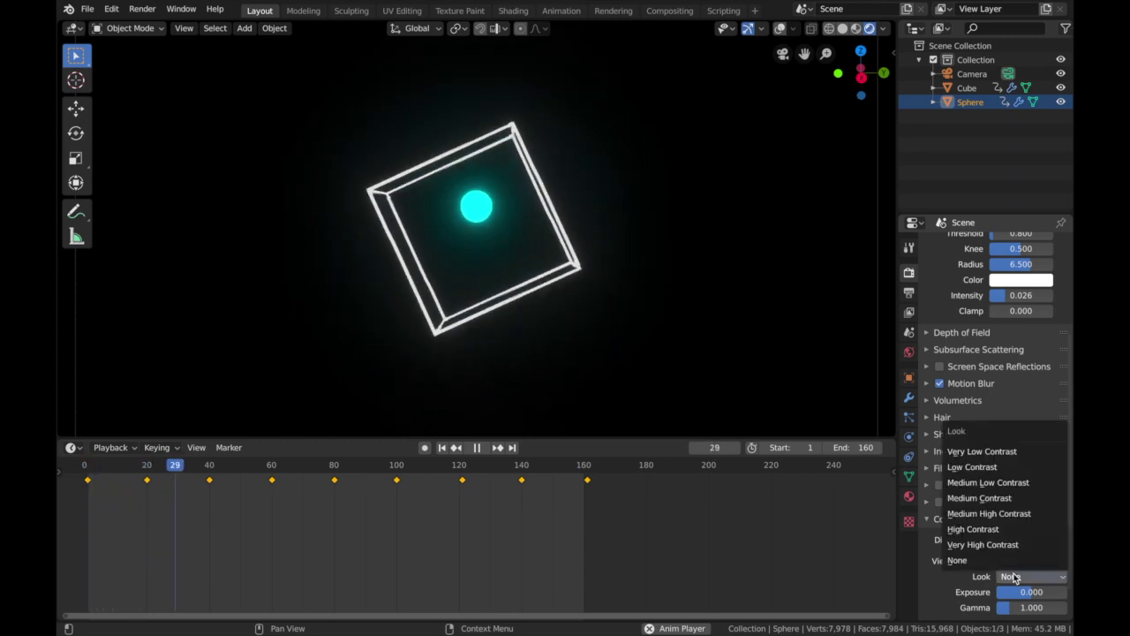
{"action": "left_click", "coordinate": [1018, 547]}
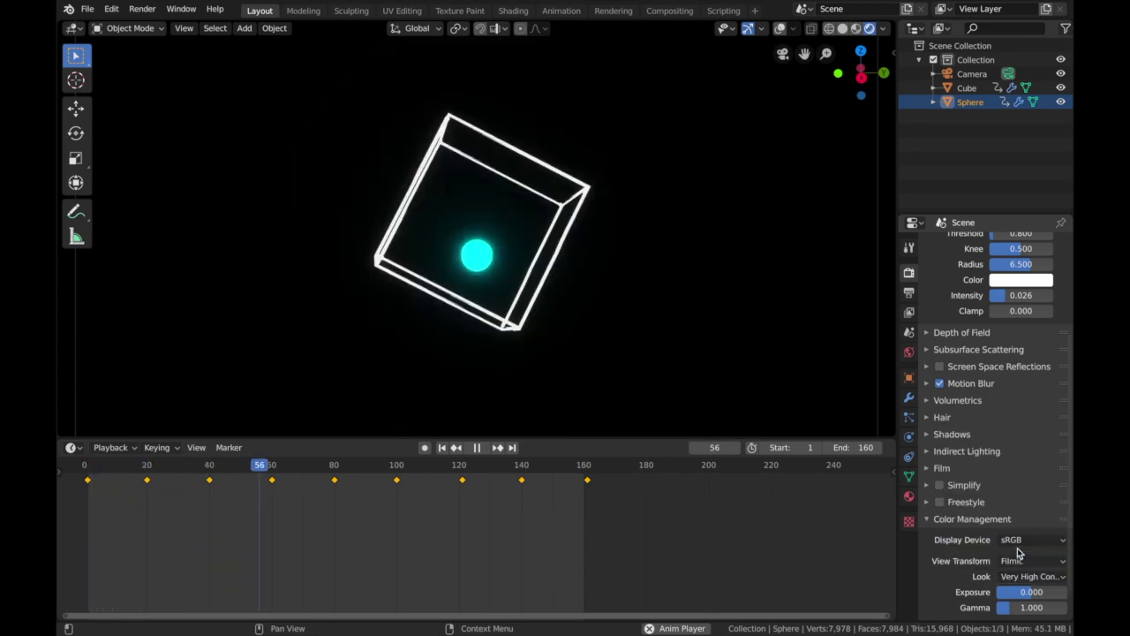
{"action": "scroll", "coordinate": [1045, 573], "scroll_direction": "down", "scroll_amount": 2}
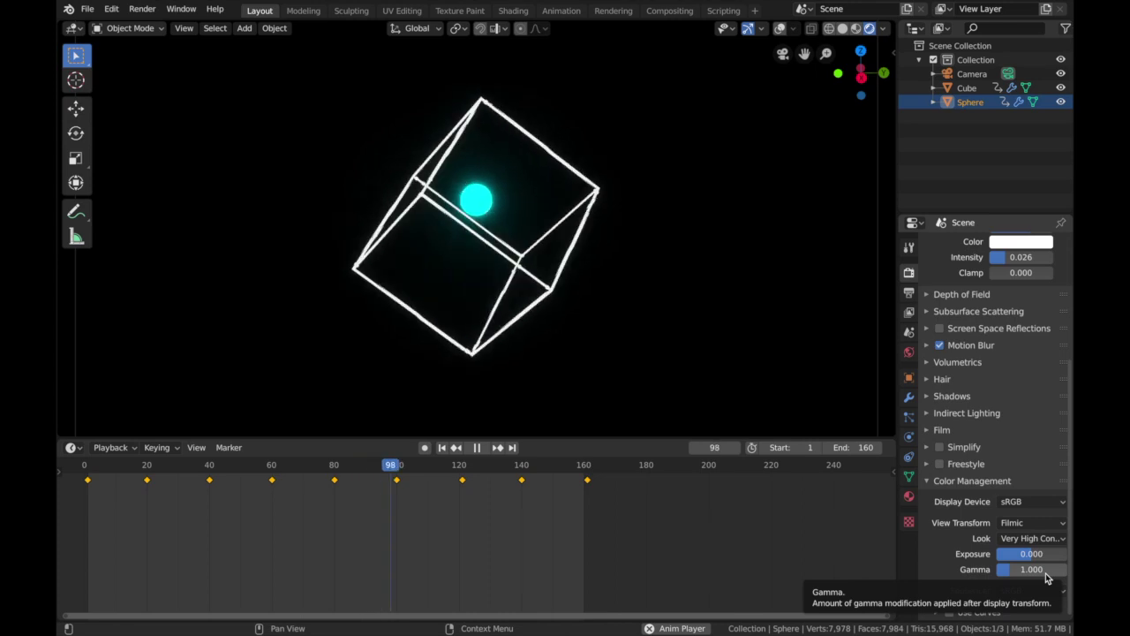
{"action": "left_click", "coordinate": [1046, 573]}
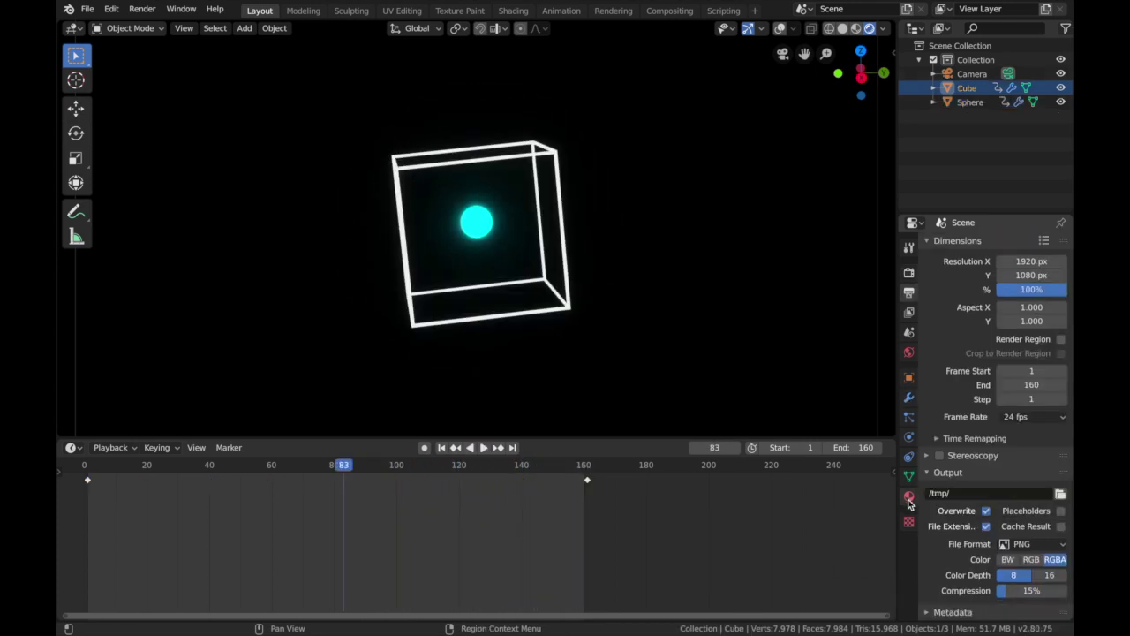
Review the cube's emission material and play the animation in the viewport.
{"action": "left_click", "coordinate": [910, 498]}
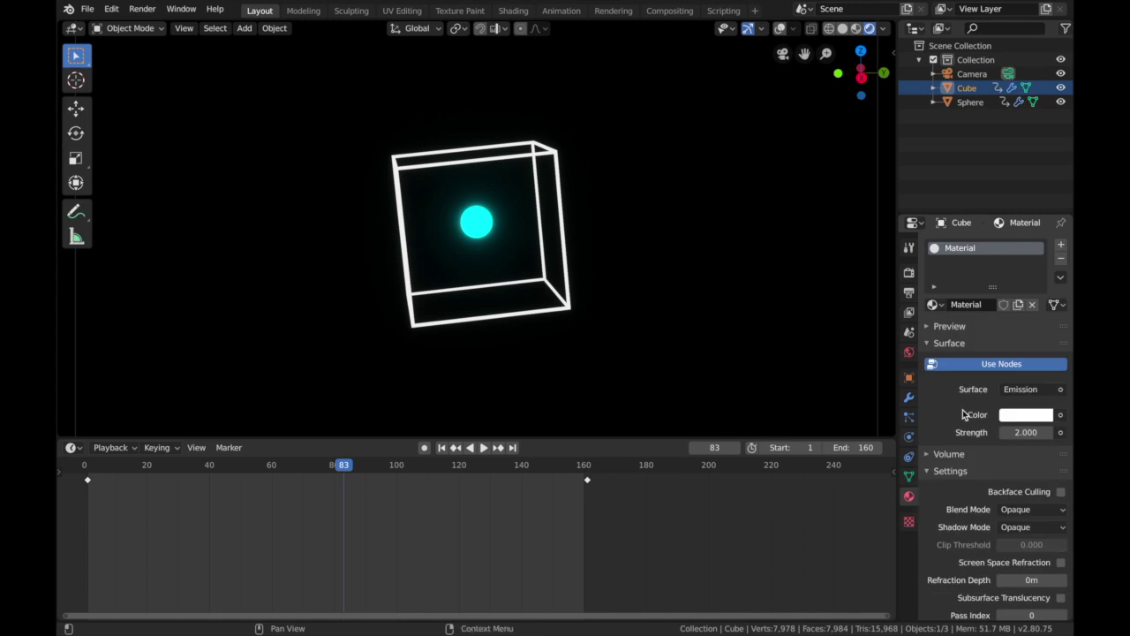
{"action": "key", "text": "space"}
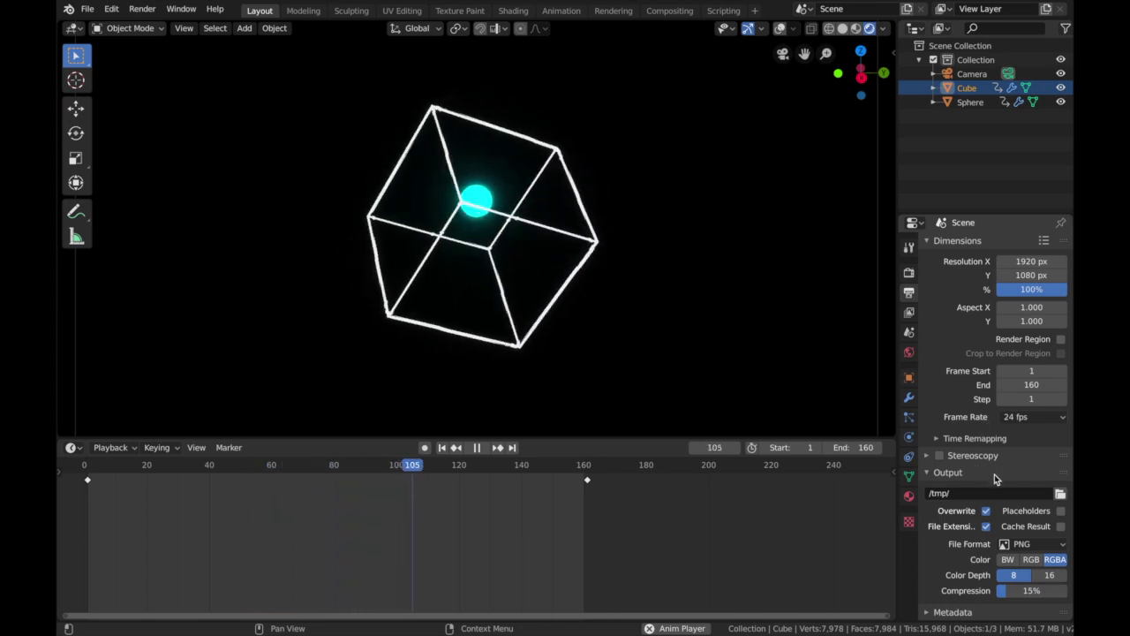
{"action": "scroll", "coordinate": [1014, 437], "scroll_direction": "down", "scroll_amount": 1}
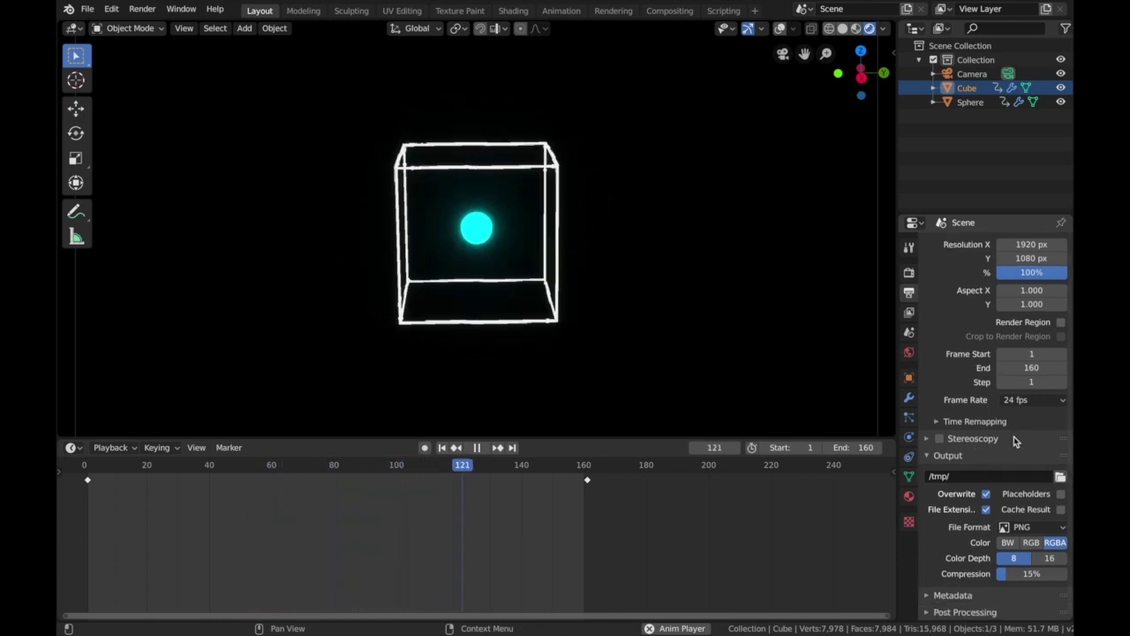
{"action": "left_click", "coordinate": [1059, 478]}
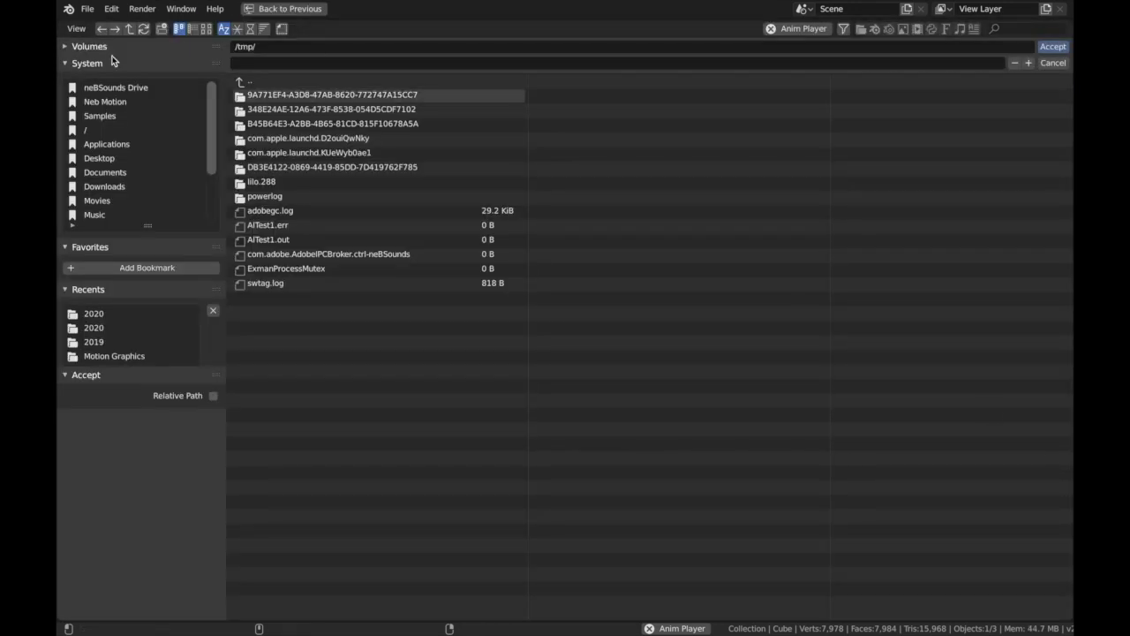
{"action": "left_click", "coordinate": [1052, 64]}
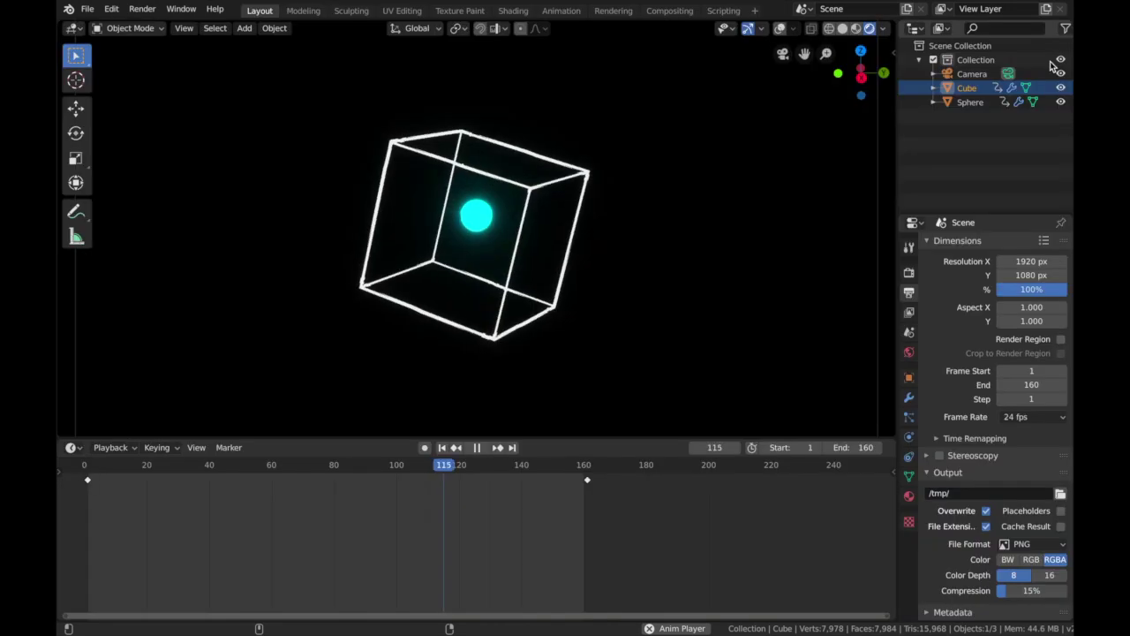
Set the render output to the Movies/Blender/2020 folder with the file name "Simple Etheral Cube".
{"action": "left_click", "coordinate": [1061, 497]}
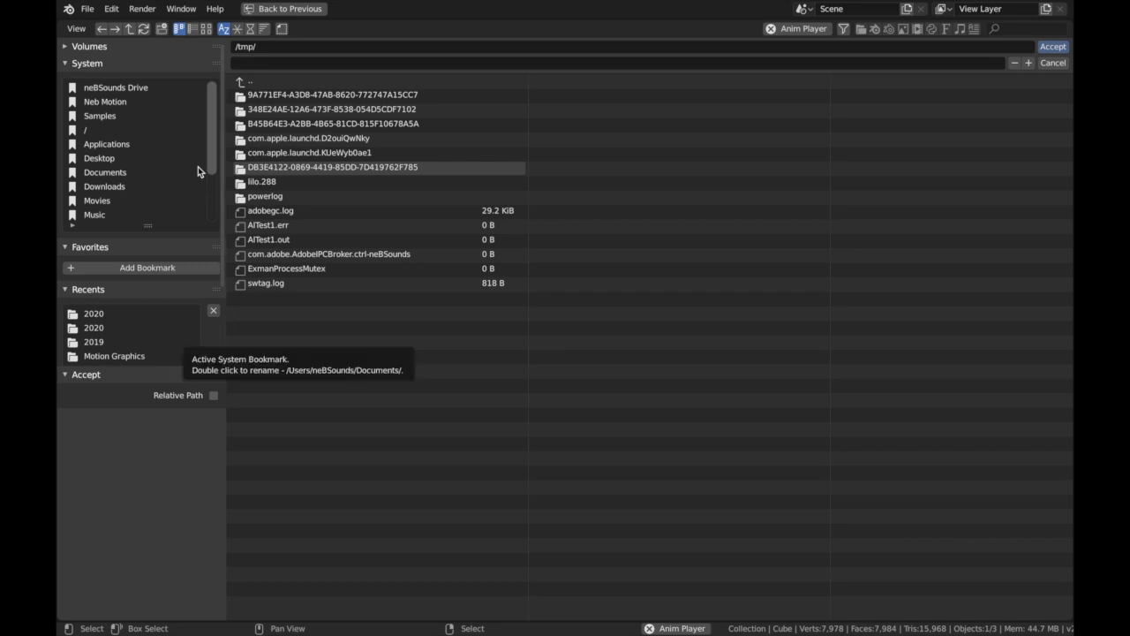
{"action": "scroll", "coordinate": [150, 176], "scroll_direction": "down", "scroll_amount": 1}
{"action": "left_click", "coordinate": [105, 190]}
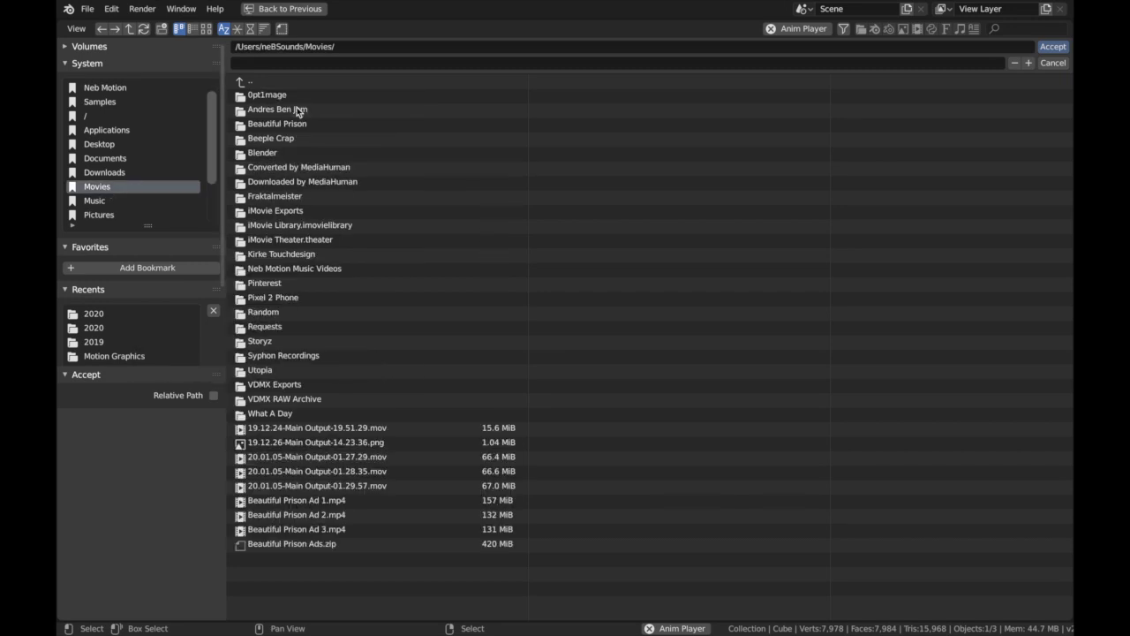
{"action": "double_click", "coordinate": [265, 153]}
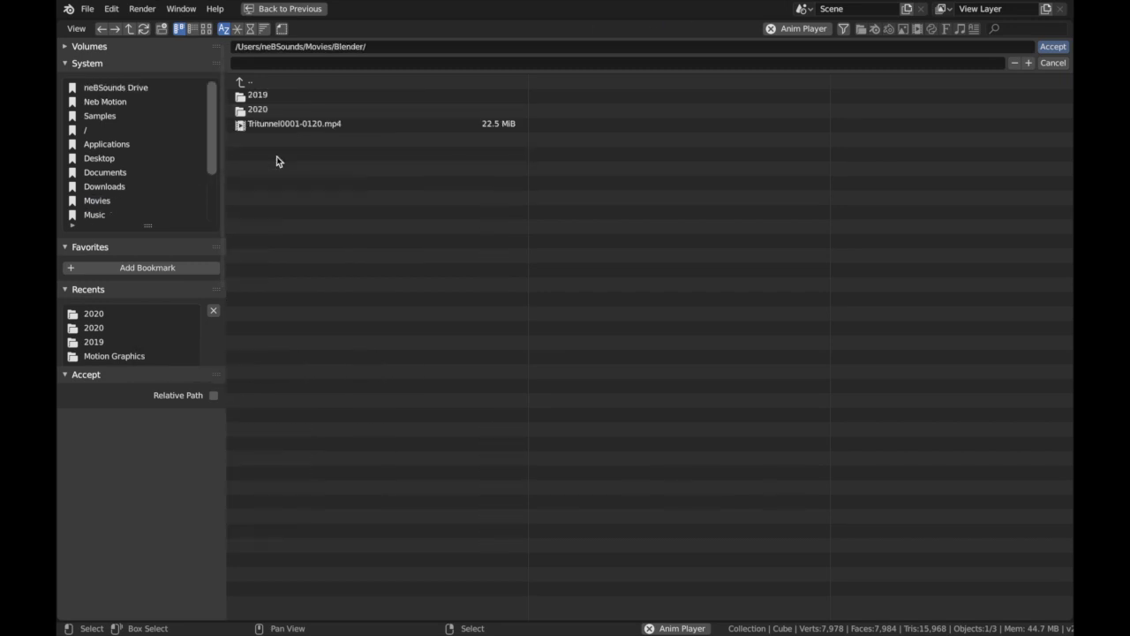
{"action": "double_click", "coordinate": [267, 110]}
{"action": "left_click", "coordinate": [338, 59]}
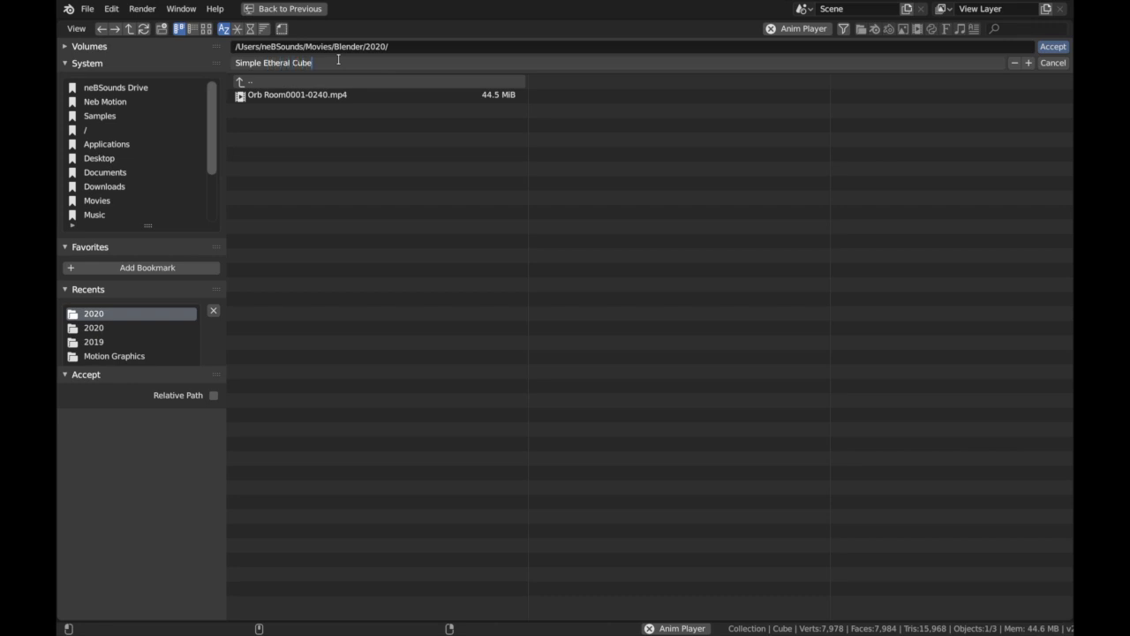
{"action": "left_click", "coordinate": [1058, 46]}
{"action": "left_click", "coordinate": [1057, 45]}
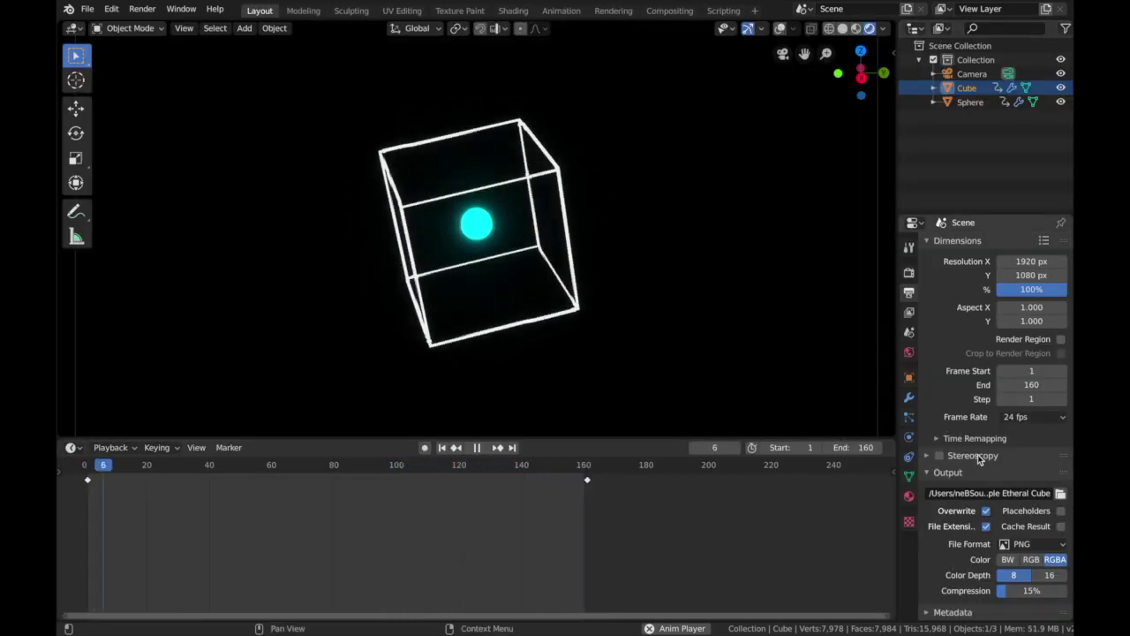
Set the output file format to FFmpeg video with an MPEG-4 container.
{"action": "scroll", "coordinate": [1022, 491], "scroll_direction": "down", "scroll_amount": 1}
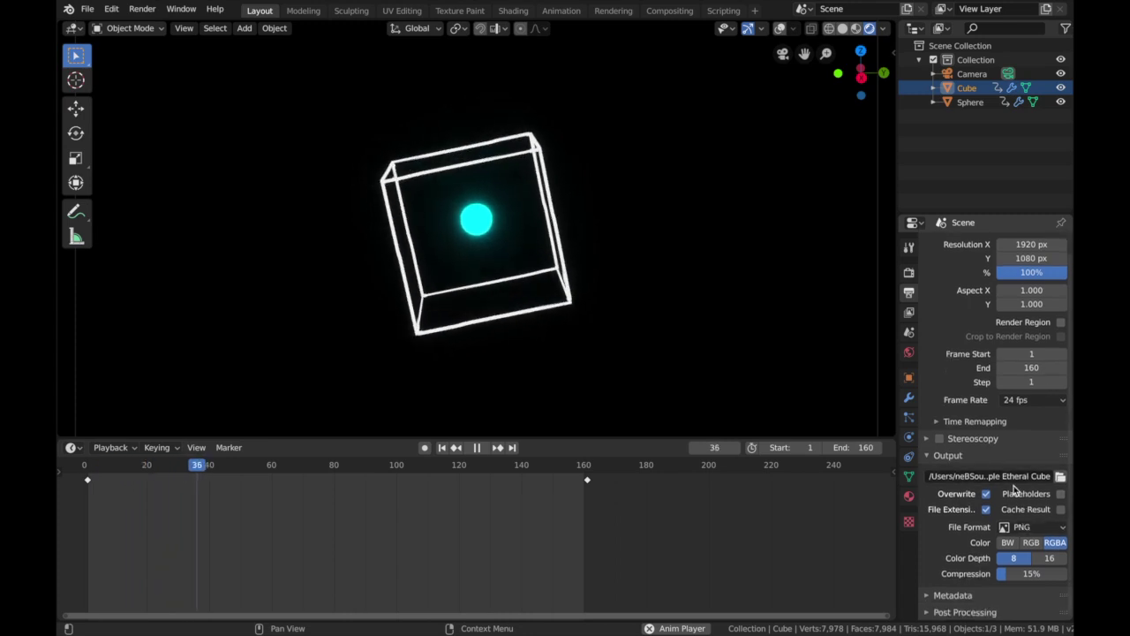
{"action": "left_click", "coordinate": [1023, 528]}
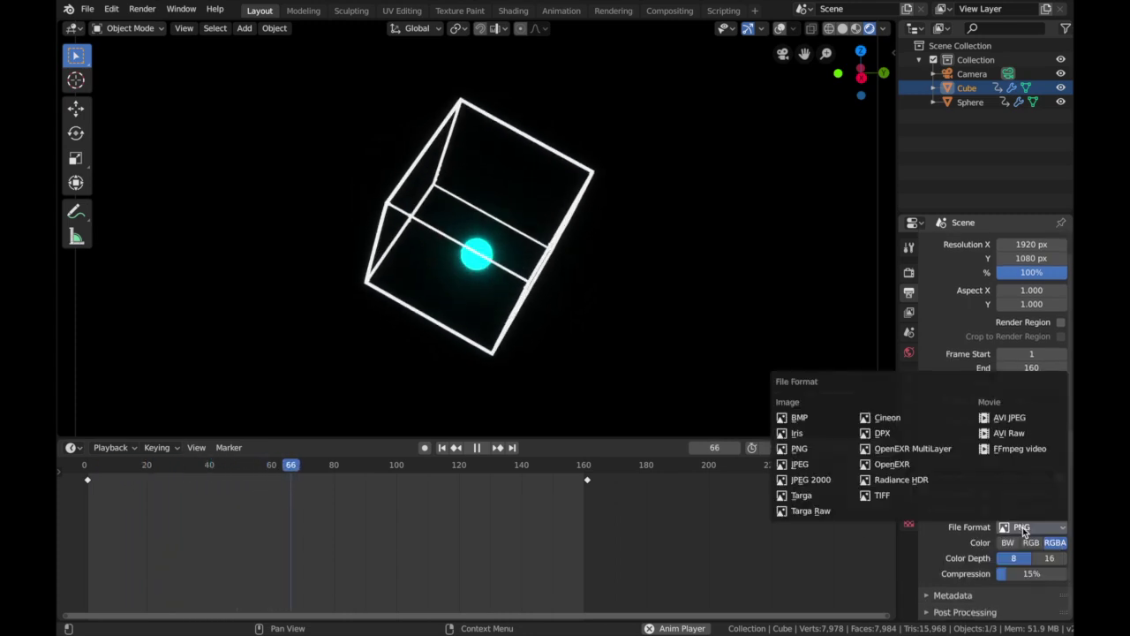
{"action": "left_click", "coordinate": [1030, 454]}
{"action": "scroll", "coordinate": [965, 565], "scroll_direction": "down", "scroll_amount": 1}
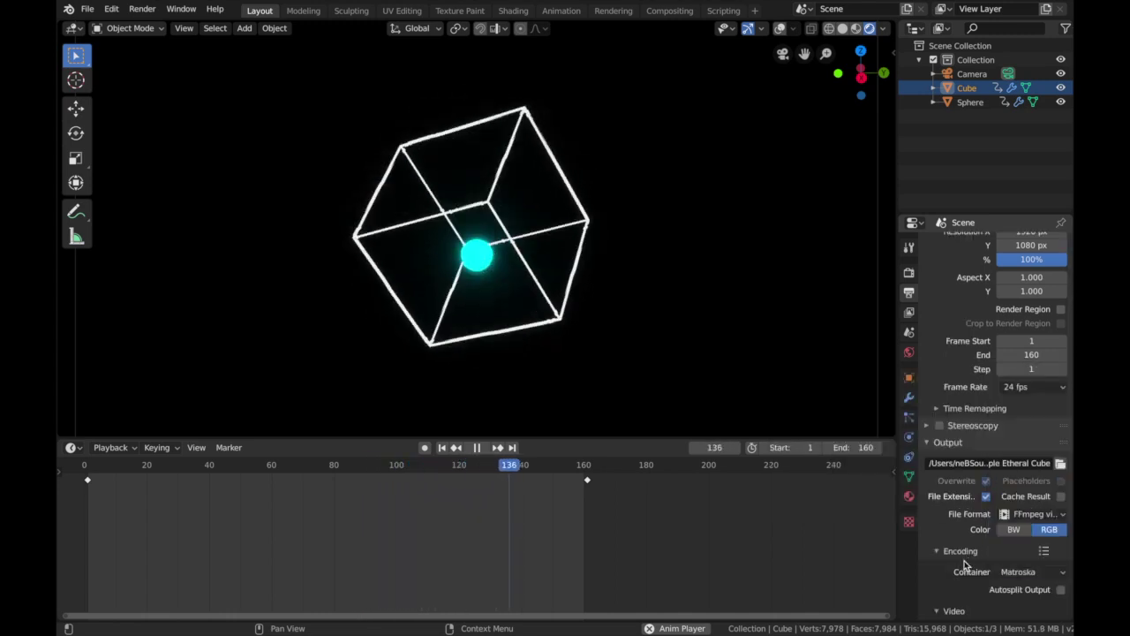
{"action": "left_click", "coordinate": [1026, 572]}
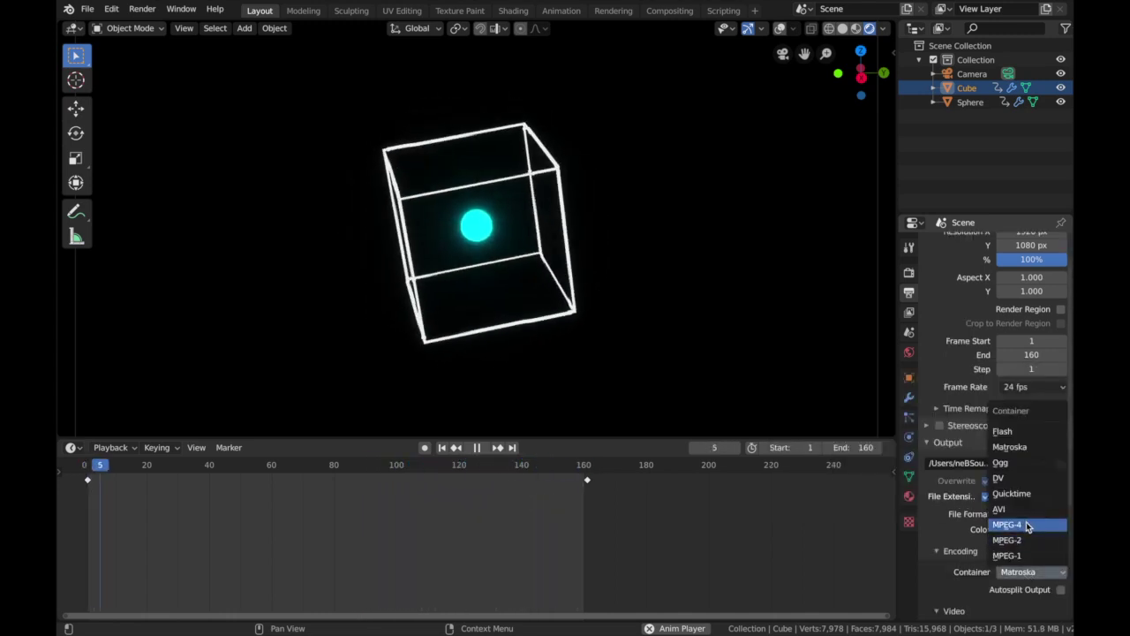
{"action": "left_click", "coordinate": [1026, 525]}
{"action": "scroll", "coordinate": [1026, 521], "scroll_direction": "down", "scroll_amount": 2}
{"action": "scroll", "coordinate": [963, 539], "scroll_direction": "down", "scroll_amount": 1}
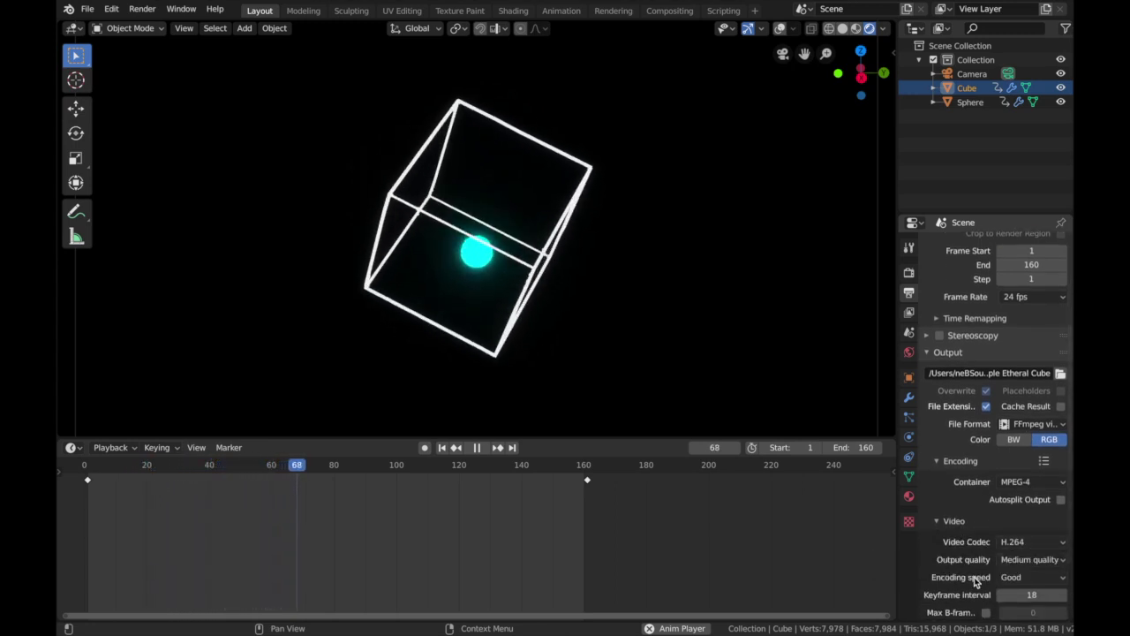
Set the video encoding's output quality to Perceptually lossless.
{"action": "scroll", "coordinate": [978, 528], "scroll_direction": "down", "scroll_amount": 3}
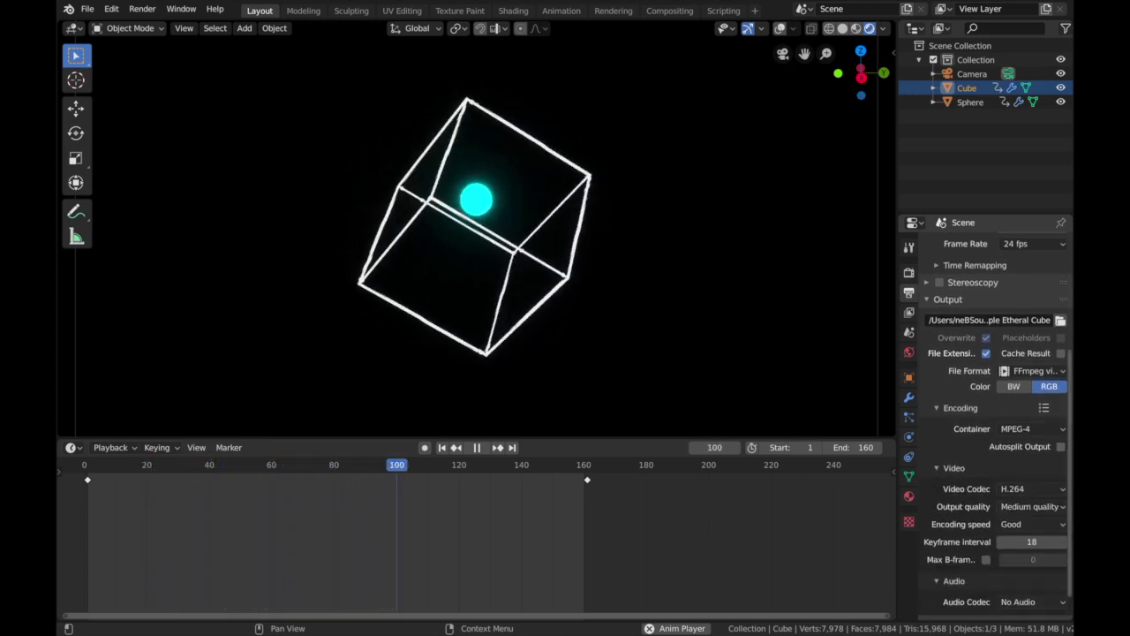
{"action": "left_click", "coordinate": [1030, 506]}
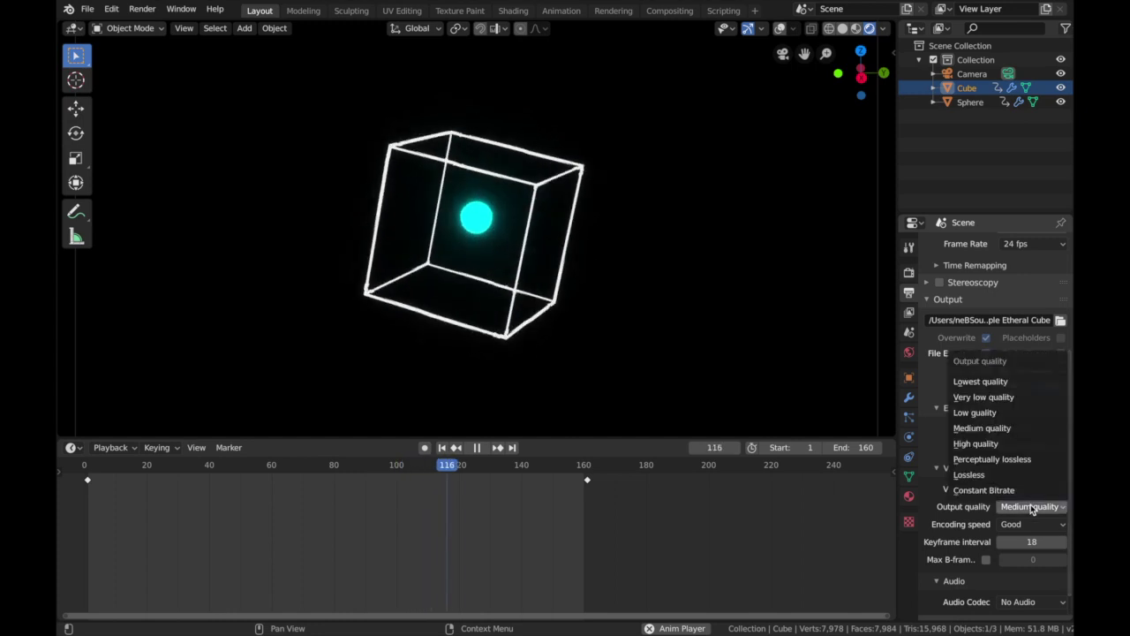
{"action": "left_click", "coordinate": [1011, 459]}
{"action": "scroll", "coordinate": [1009, 454], "scroll_direction": "down", "scroll_amount": 2}
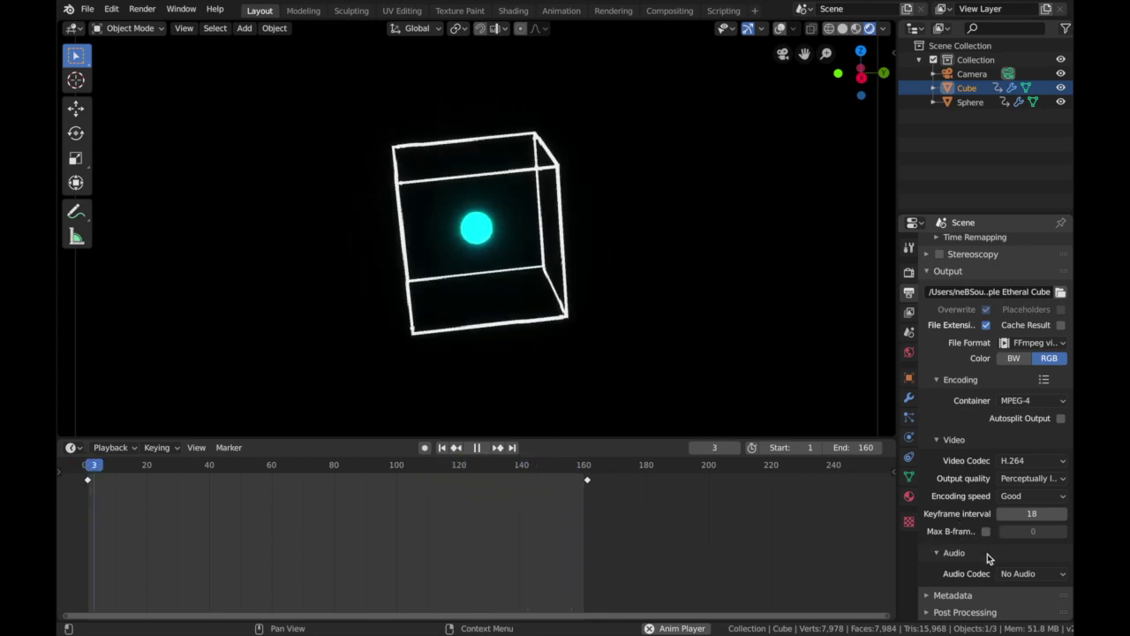
Render the full 160-frame animation to the configured video file.
{"action": "scroll", "coordinate": [953, 579], "scroll_direction": "up", "scroll_amount": 1}
{"action": "scroll", "coordinate": [958, 590], "scroll_direction": "up", "scroll_amount": 5}
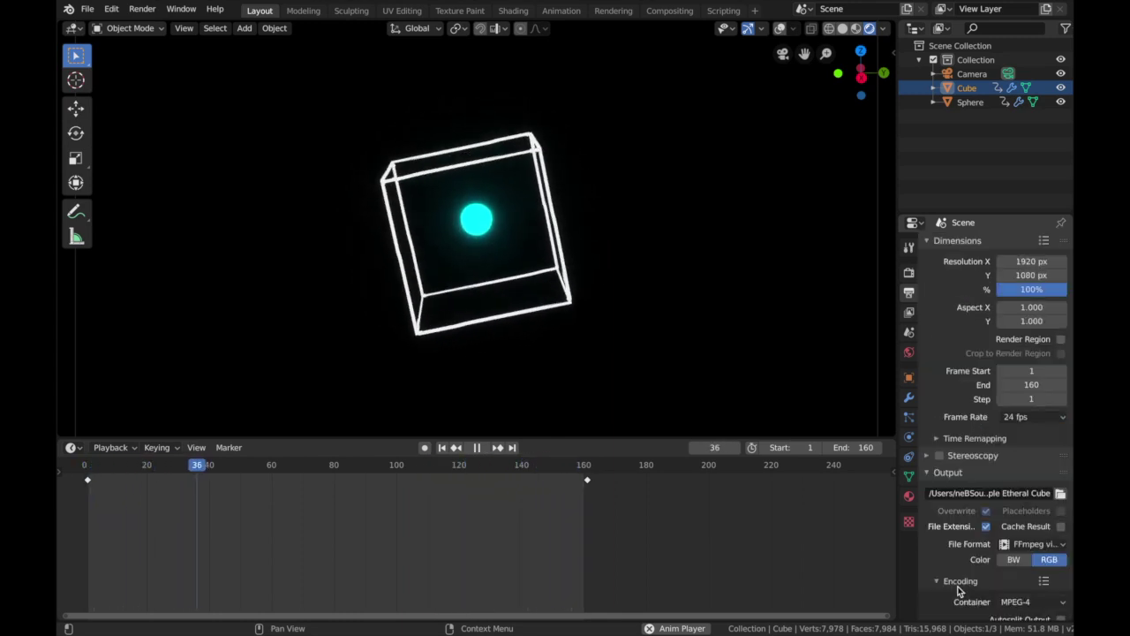
{"action": "left_click", "coordinate": [142, 9]}
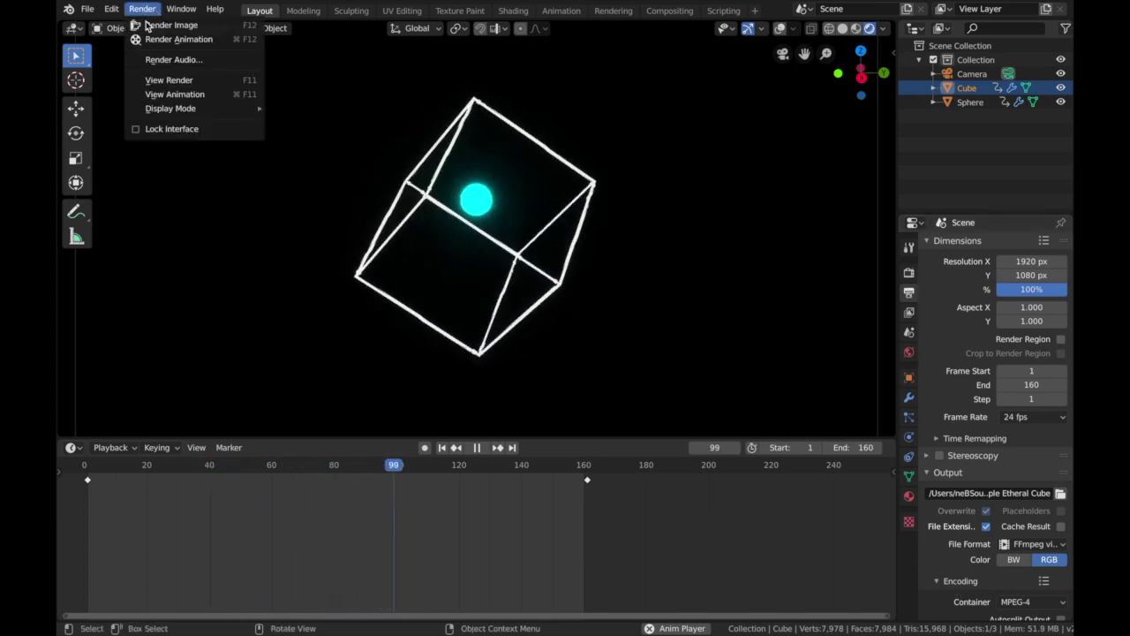
{"action": "left_click", "coordinate": [151, 39]}
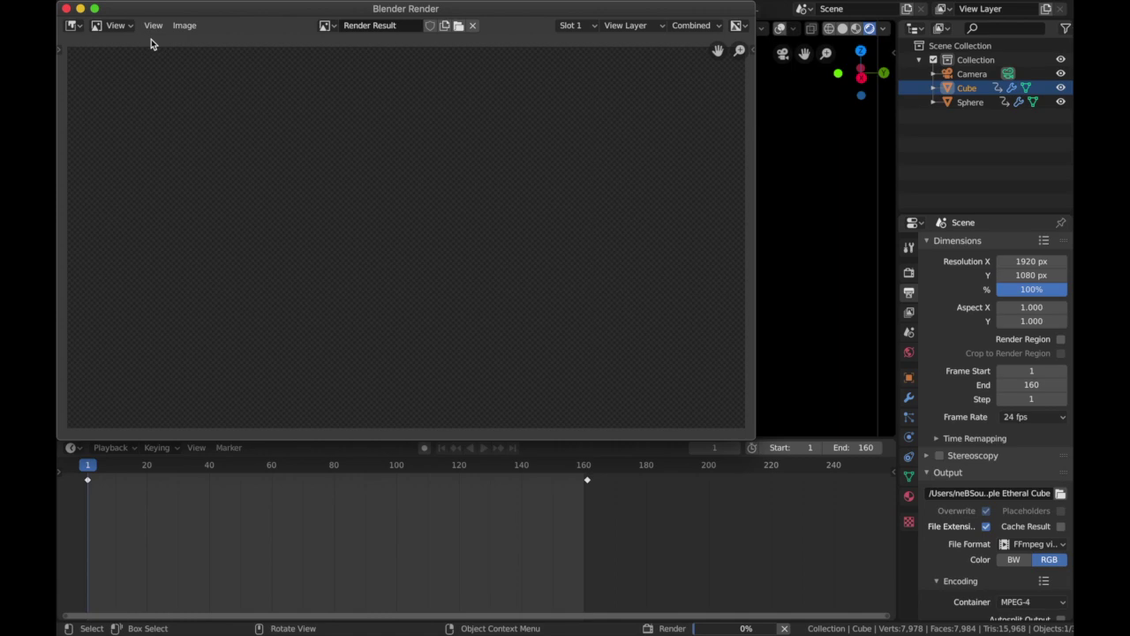